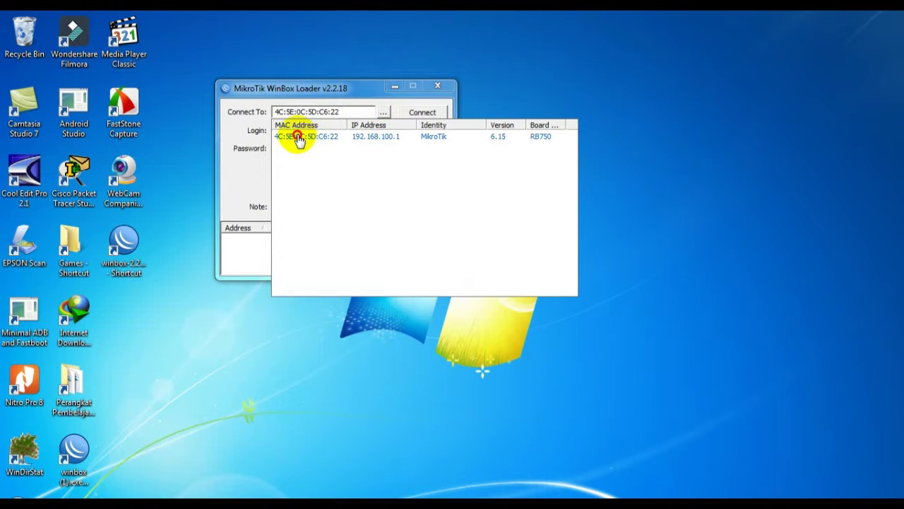
Step: Connect WinBox to the RB750 router chosen from the discovered neighbour list
left_click(299, 139)
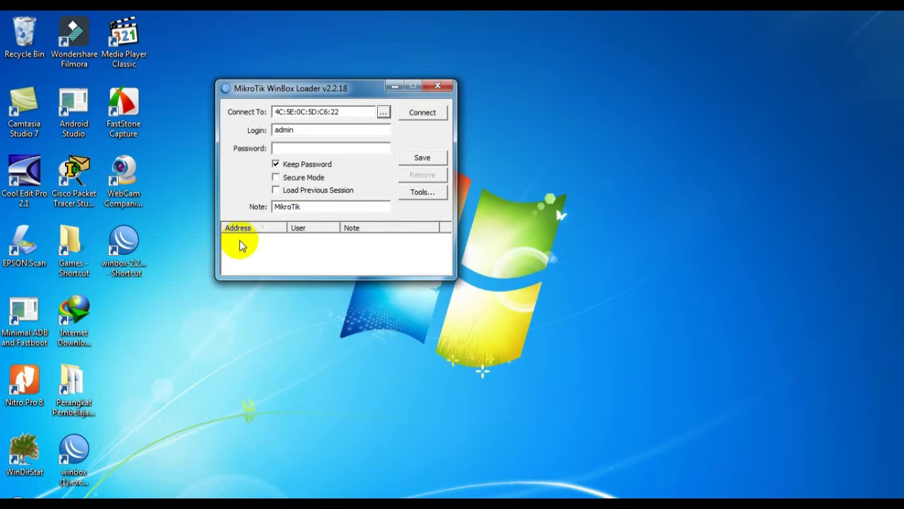
left_click(383, 113)
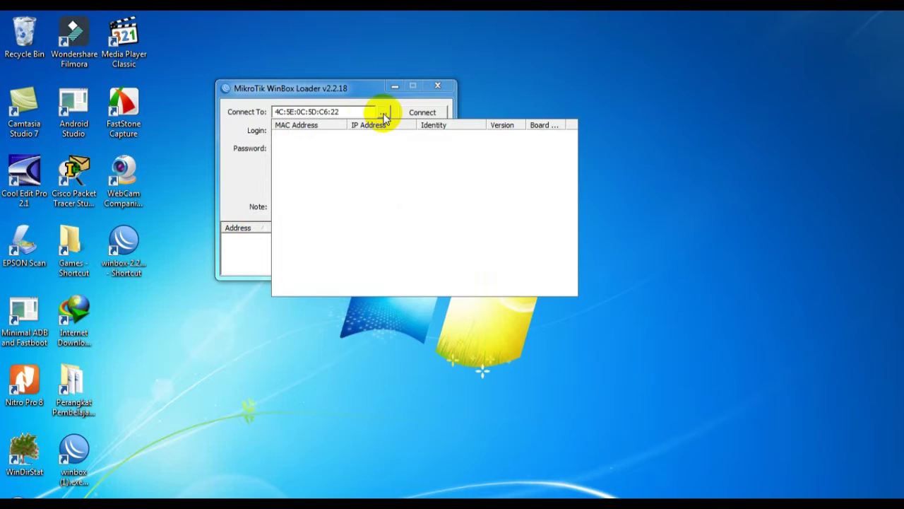
left_click(294, 140)
left_click(415, 115)
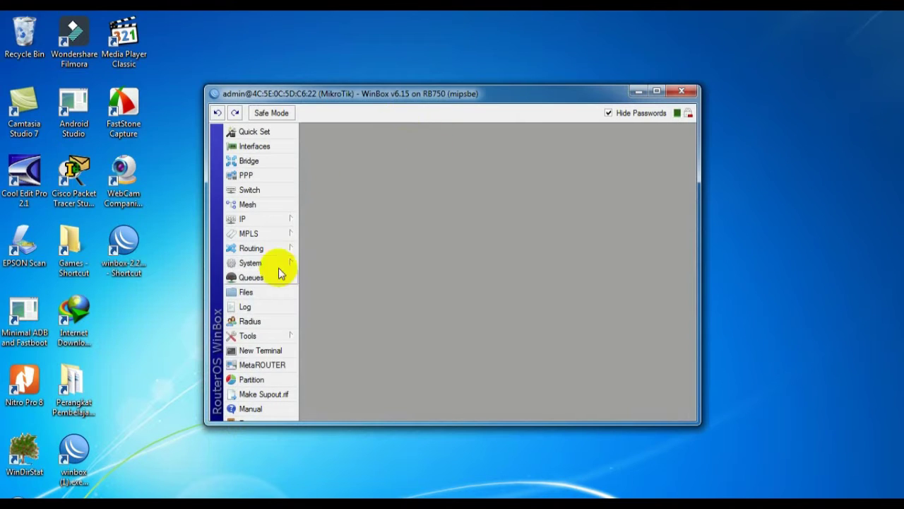
Step: Reset the RB750's configuration via System > Reset Configuration, confirm the reboot, and close WinBox
left_click_drag(389, 94, 404, 80)
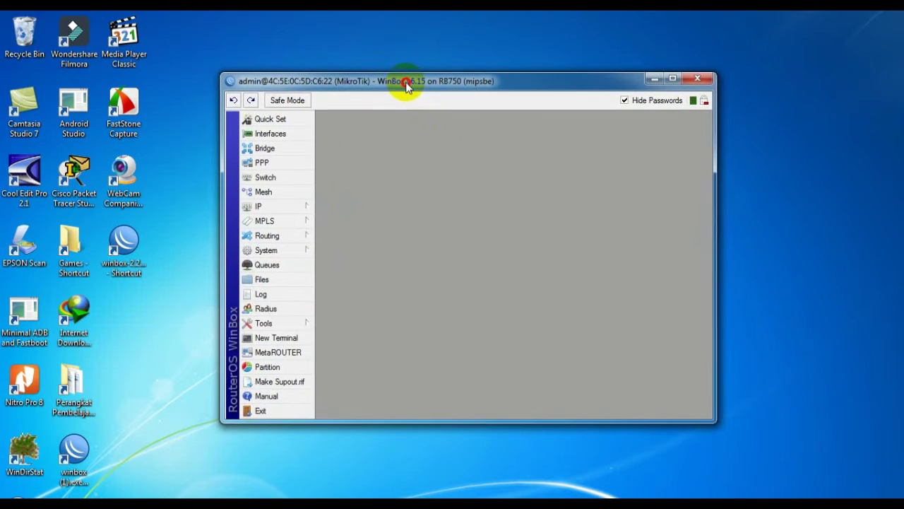
left_click(260, 253)
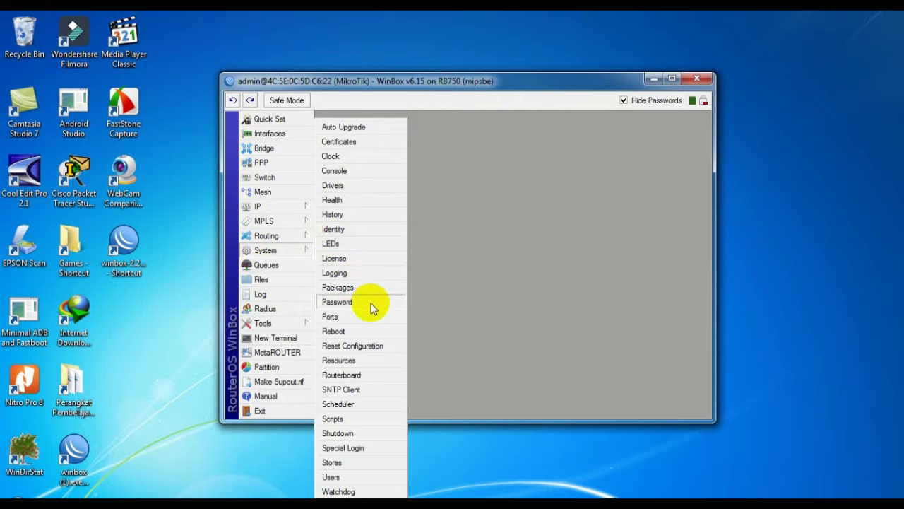
left_click(370, 346)
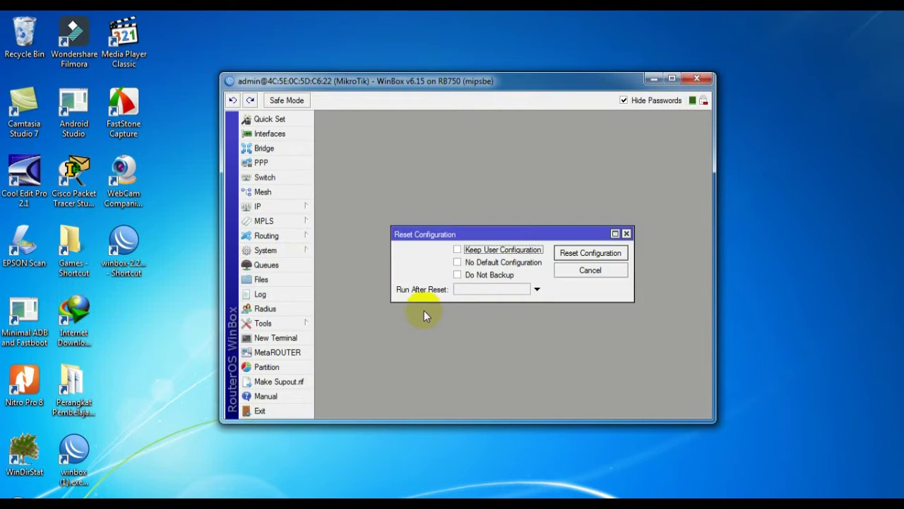
left_click(562, 255)
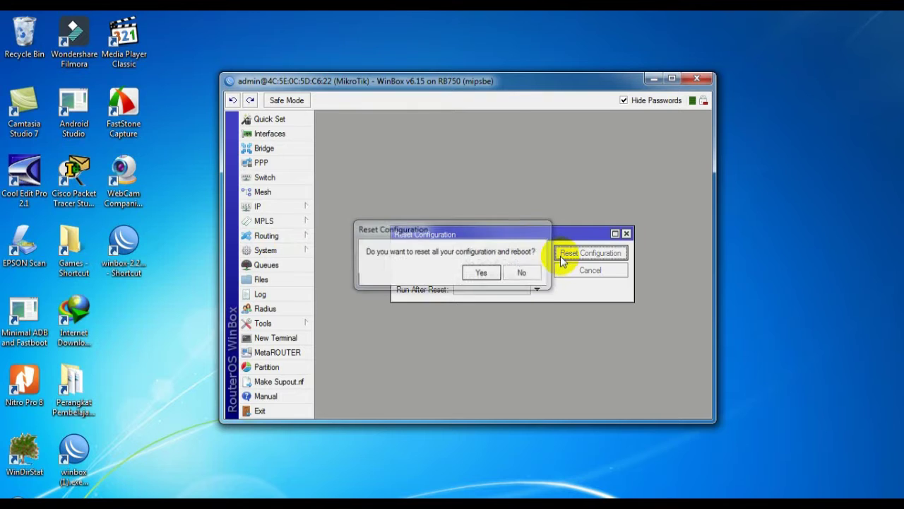
left_click(484, 272)
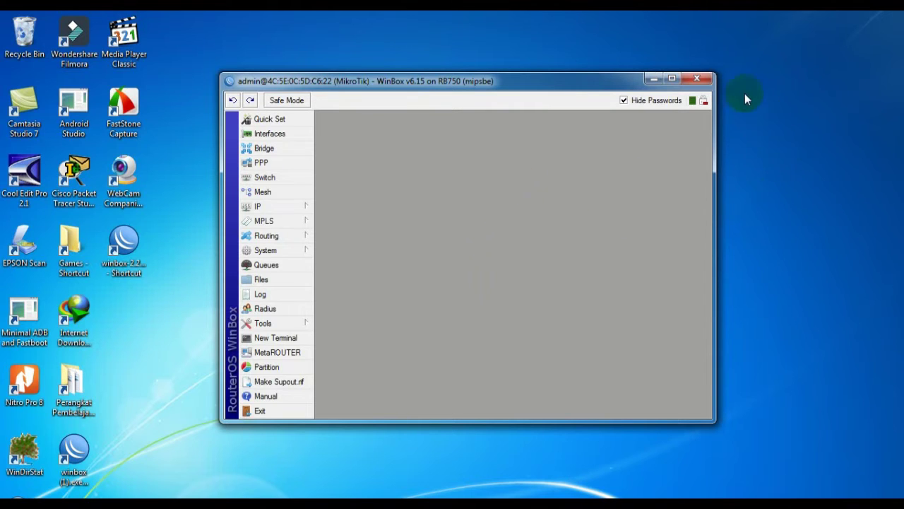
left_click(697, 83)
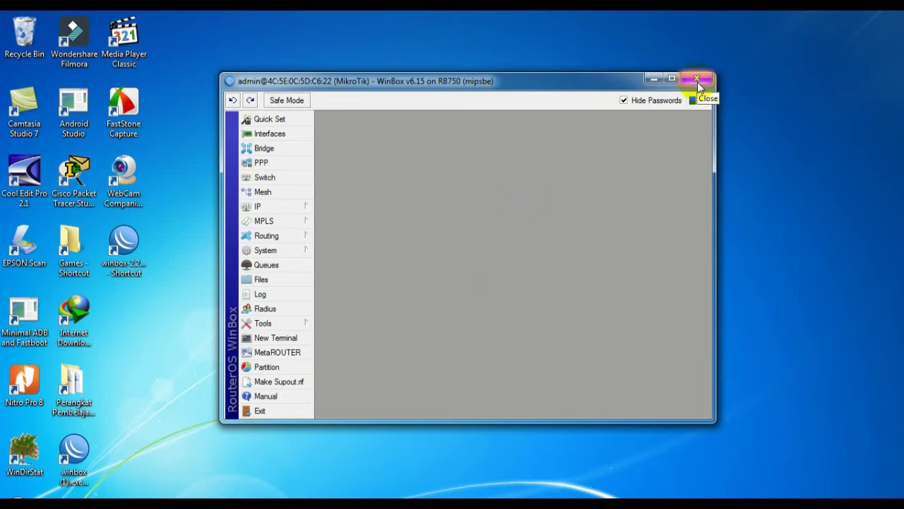
left_click(697, 82)
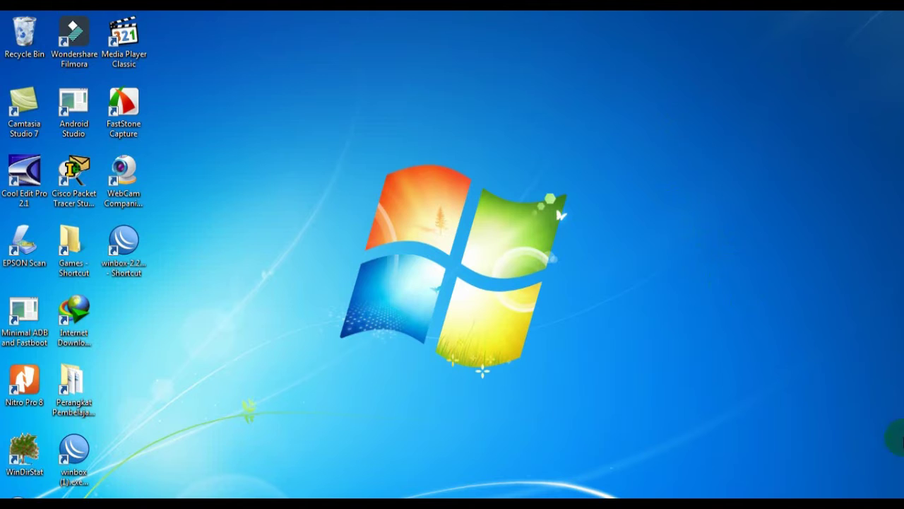
Step: Switch Local Area Connection's IPv4 to automatic IP and DNS, then close the network windows
left_click(812, 502)
left_click(778, 479)
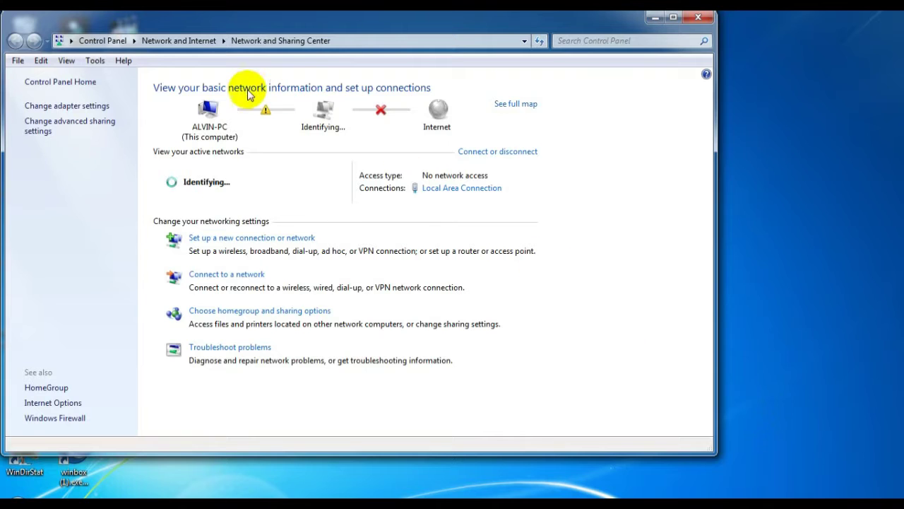
left_click(51, 108)
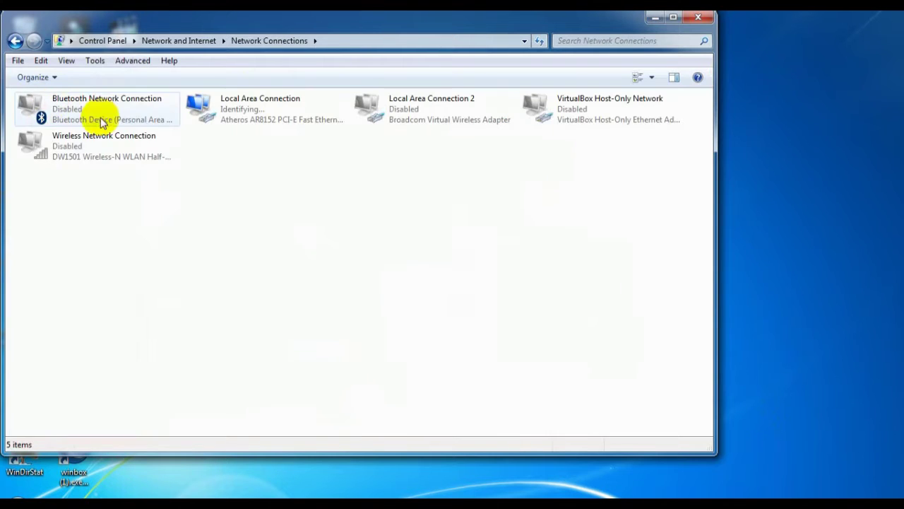
double_click(234, 101)
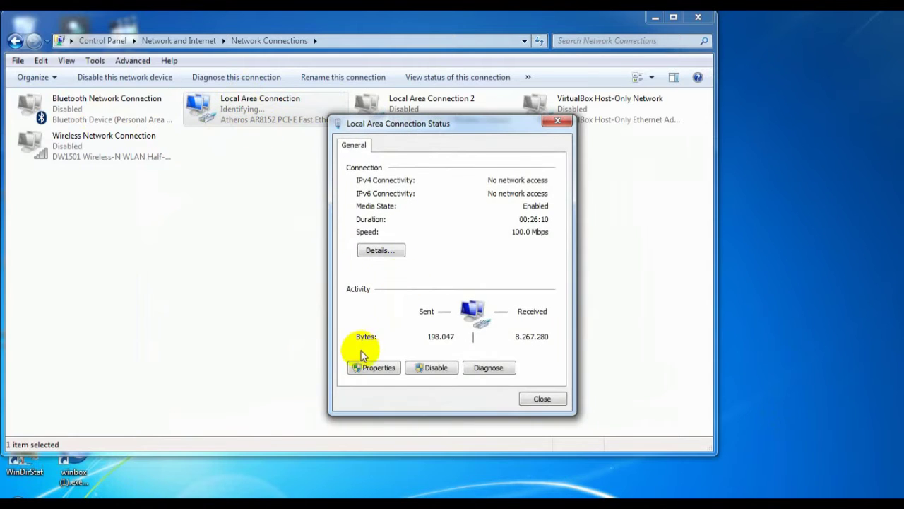
left_click(387, 360)
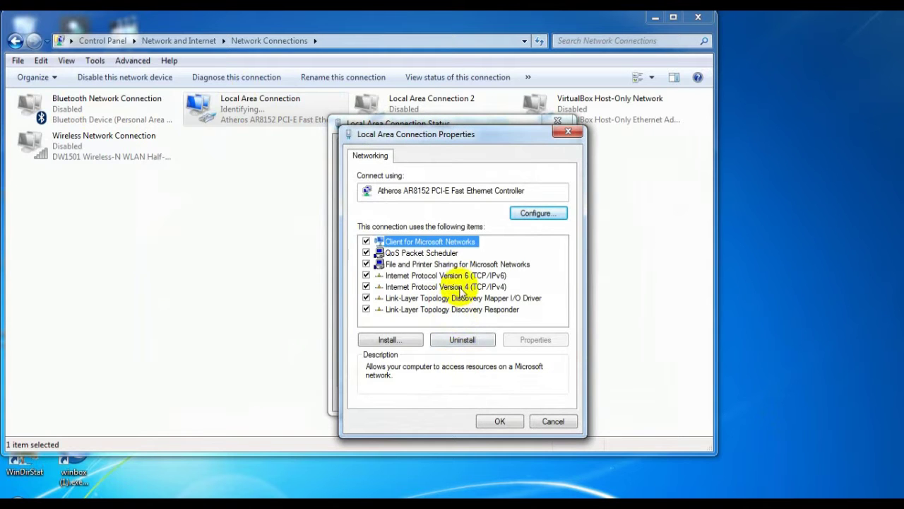
left_click(463, 288)
left_click(535, 340)
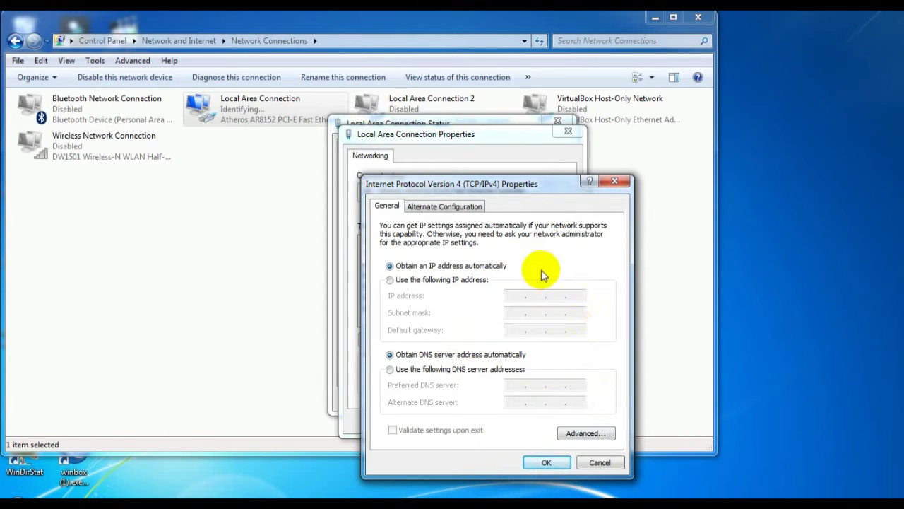
left_click(548, 463)
left_click(509, 418)
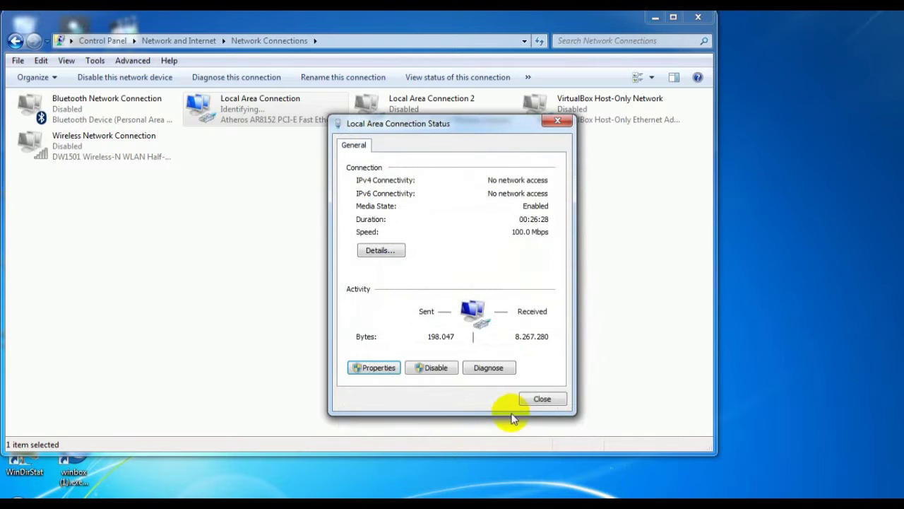
left_click(542, 398)
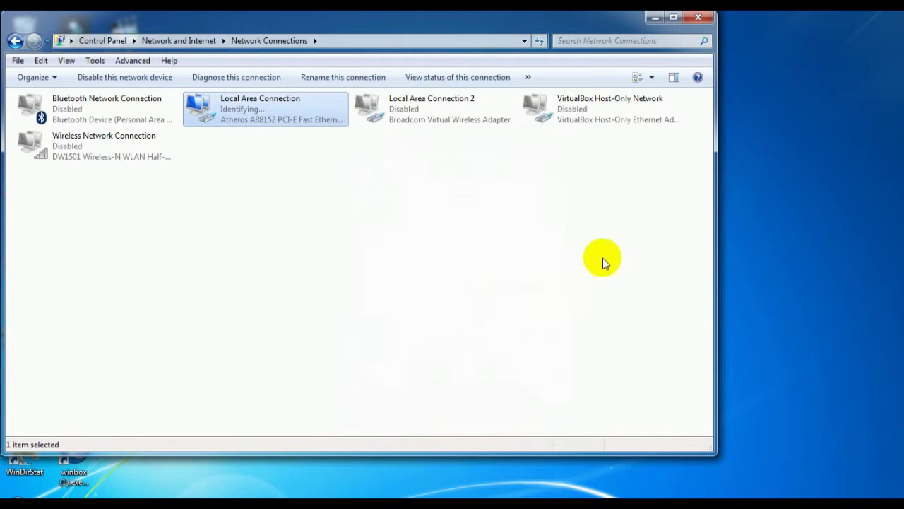
left_click(653, 17)
left_click(232, 248)
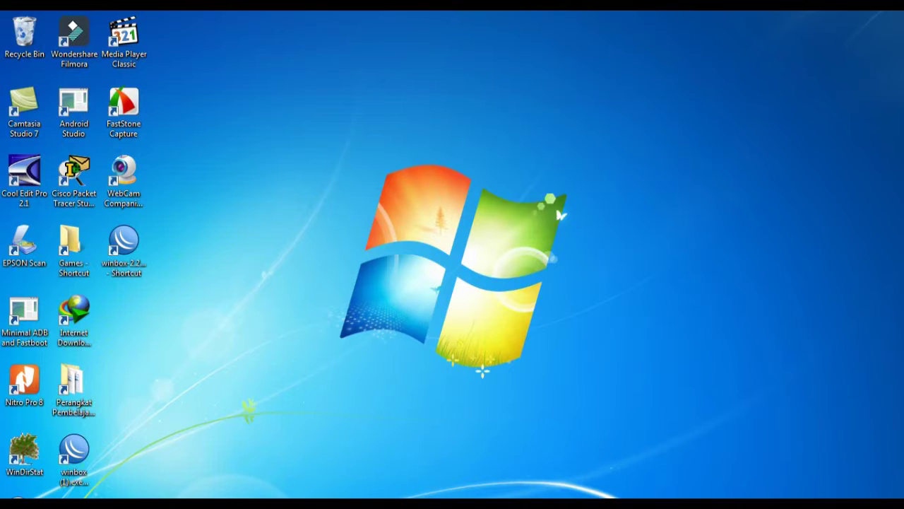
Step: Clear the desktop by minimising the browser window that popped up
left_click(349, 296)
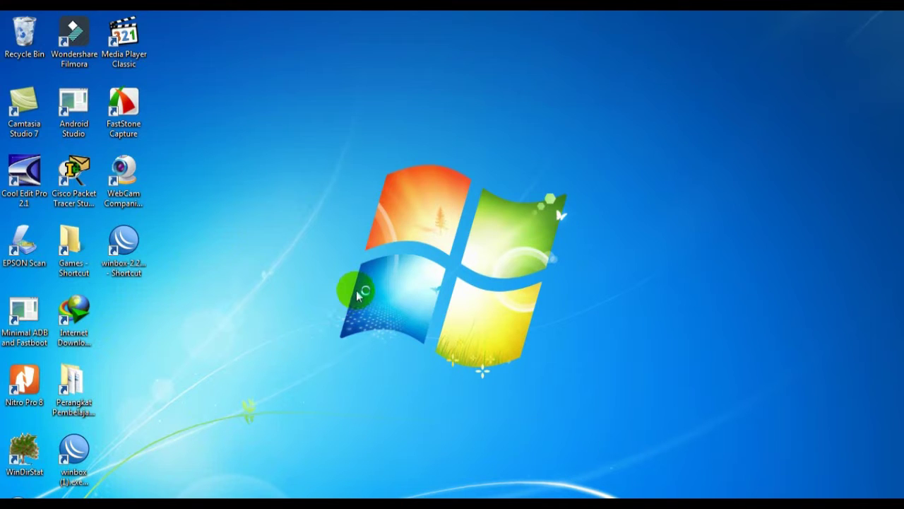
left_click(429, 351)
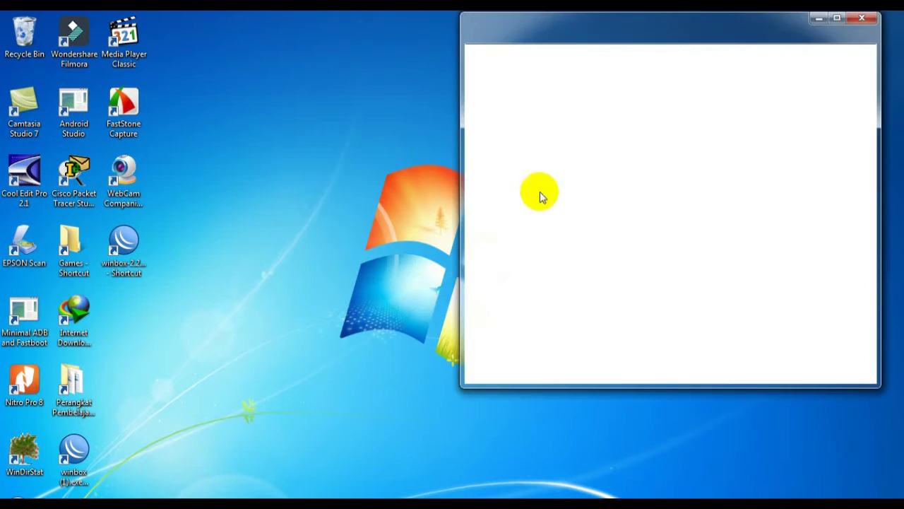
left_click(819, 18)
left_click(306, 316)
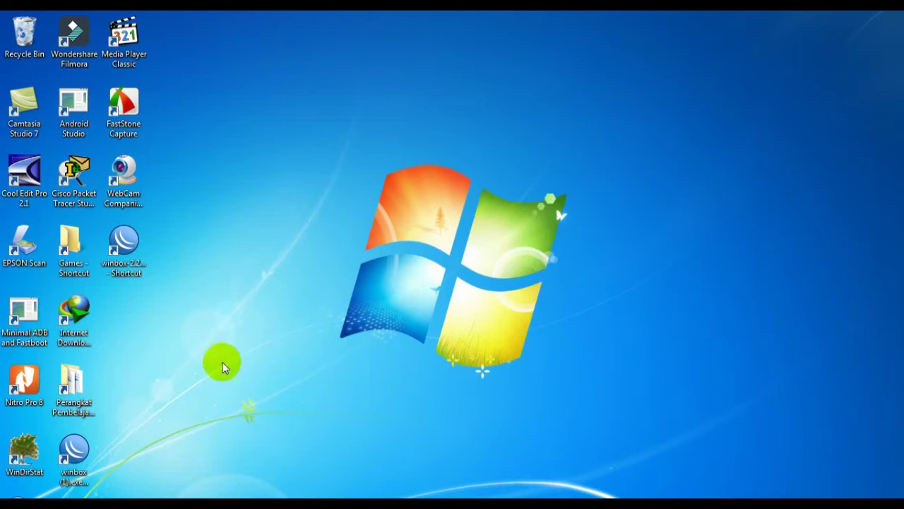
right_click(417, 200)
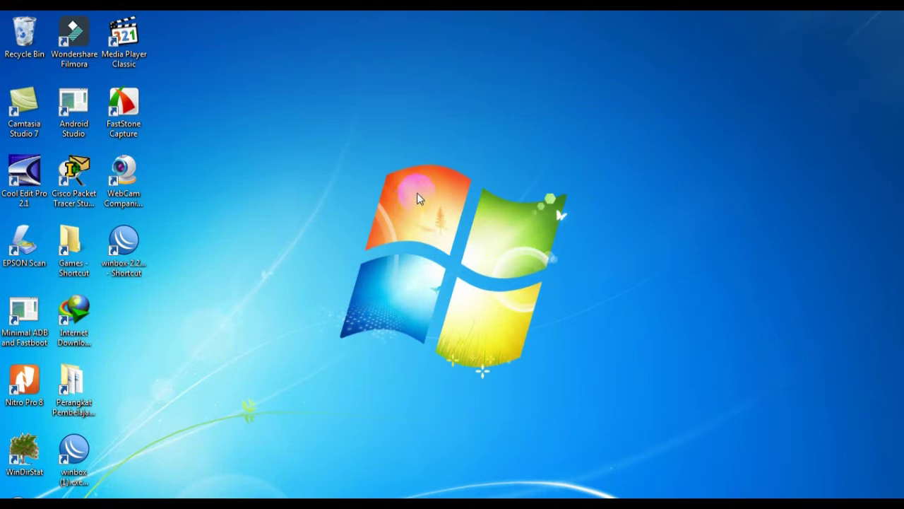
Step: Relaunch WinBox Loader and connect to the reset RB750 at 192.168.88.1
double_click(124, 244)
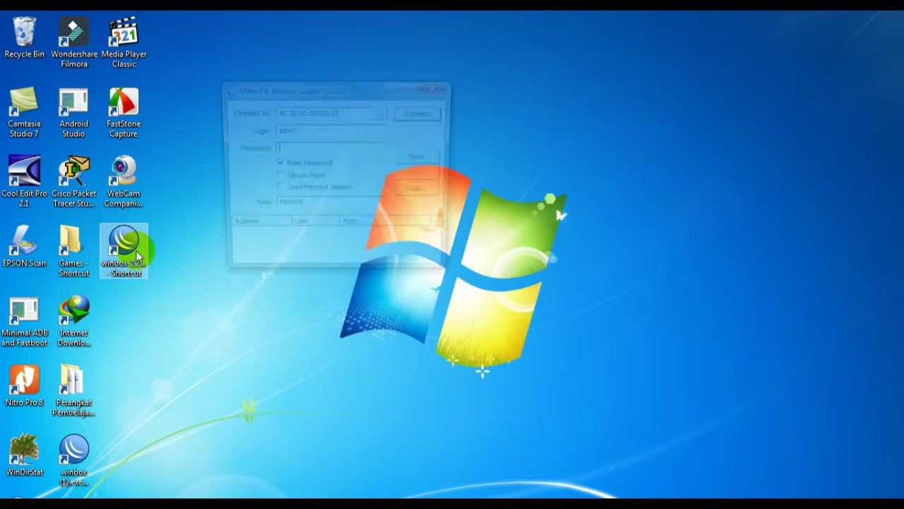
left_click(383, 113)
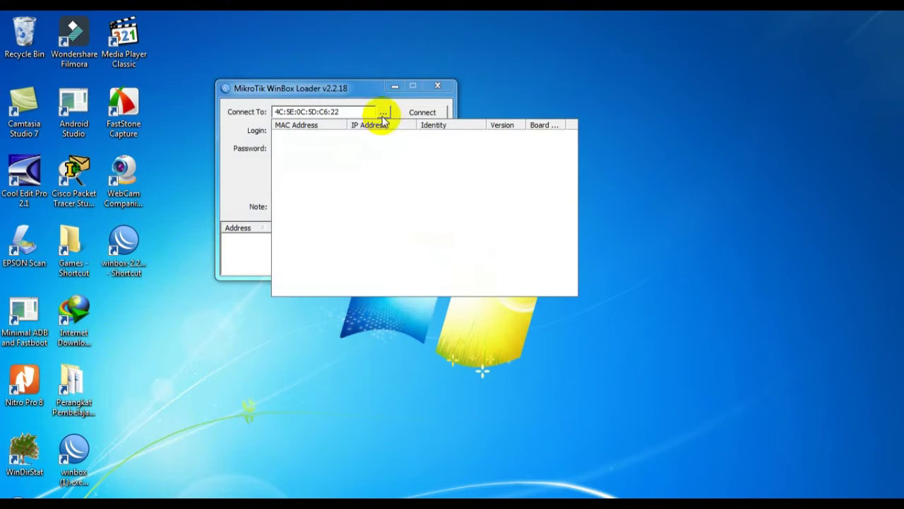
left_click(303, 135)
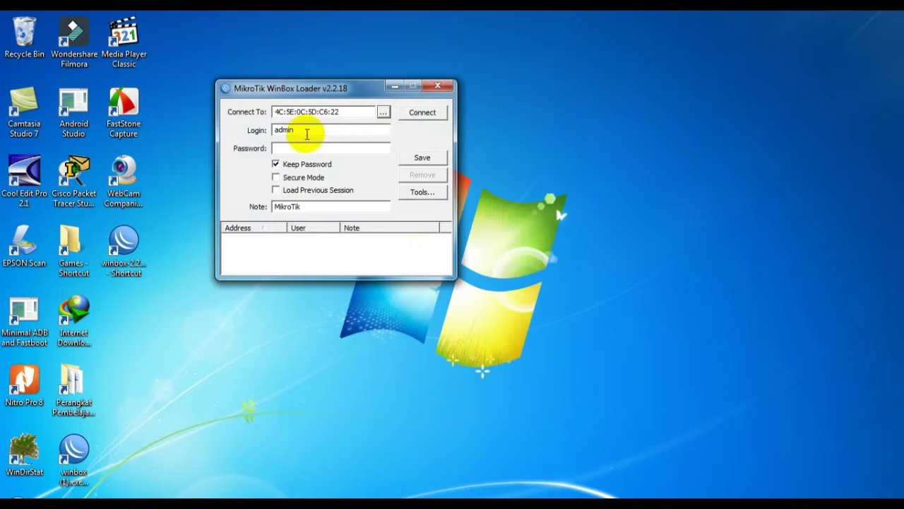
left_click(383, 113)
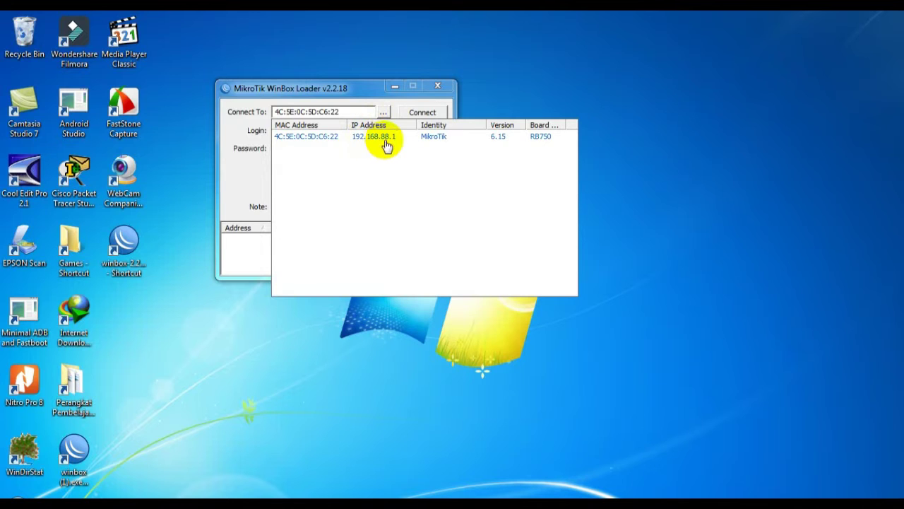
left_click(313, 136)
left_click(422, 112)
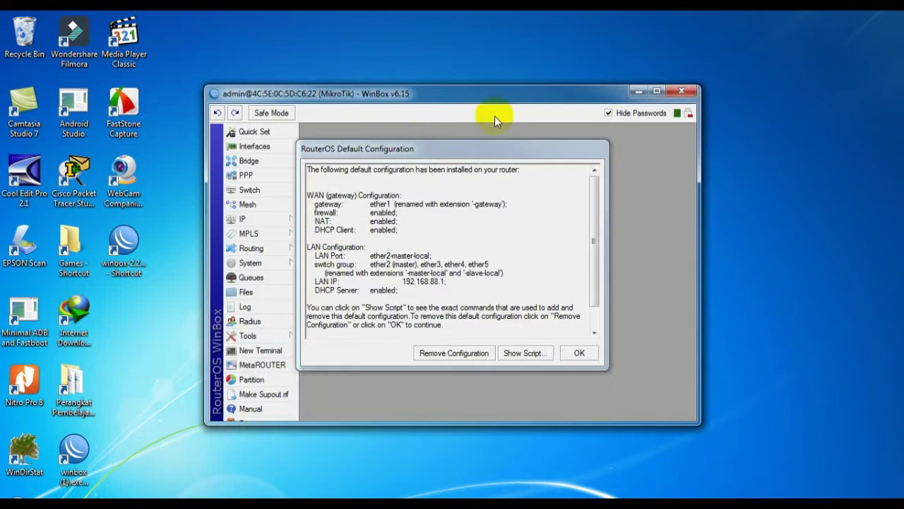
Step: Remove the default configuration, then reconnect WinBox to the RB750 listed at 0.0.0.0
left_click(454, 354)
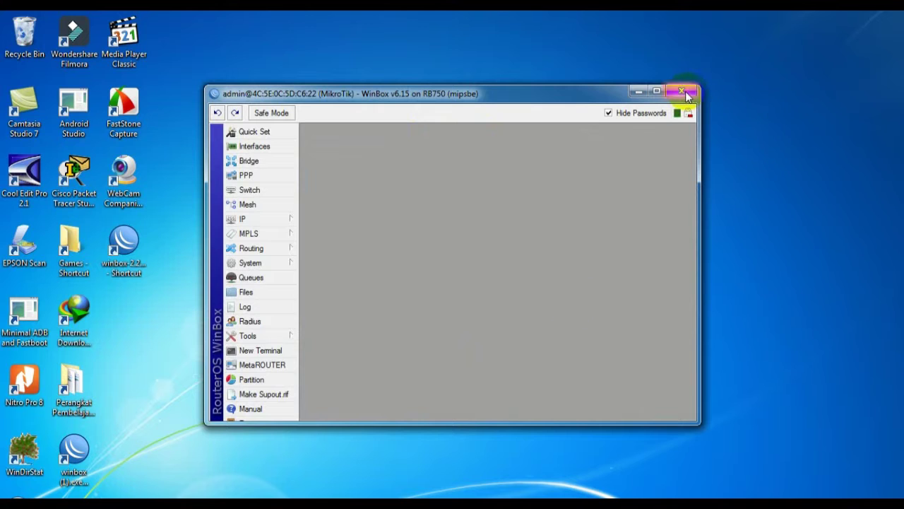
left_click(685, 93)
double_click(144, 242)
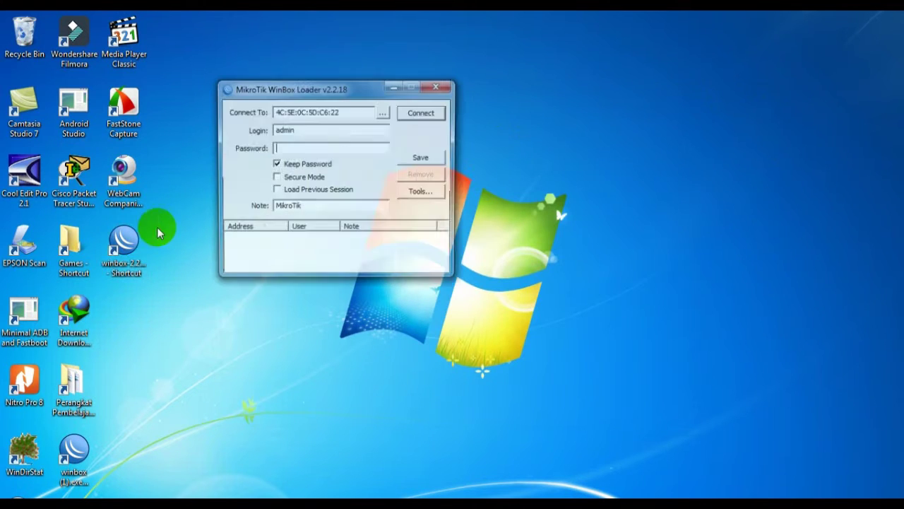
left_click(381, 113)
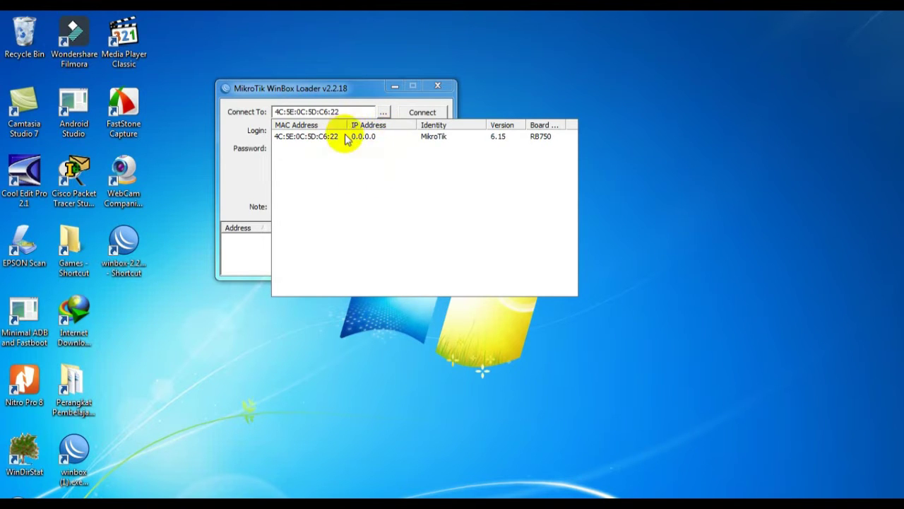
left_click(315, 141)
left_click(422, 115)
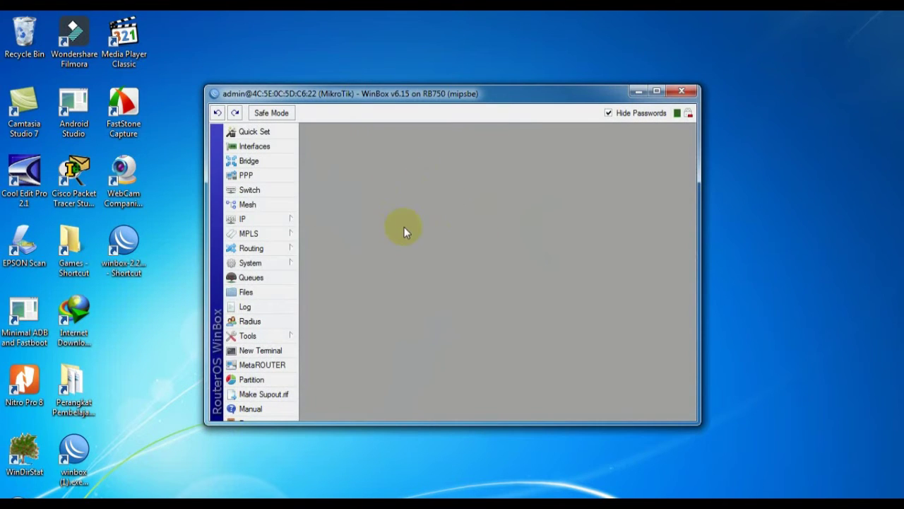
Step: In the Interface List, rename ether1 to ether1in, ether2 to ether2lan, and ether3 to ether3hp
left_click(252, 147)
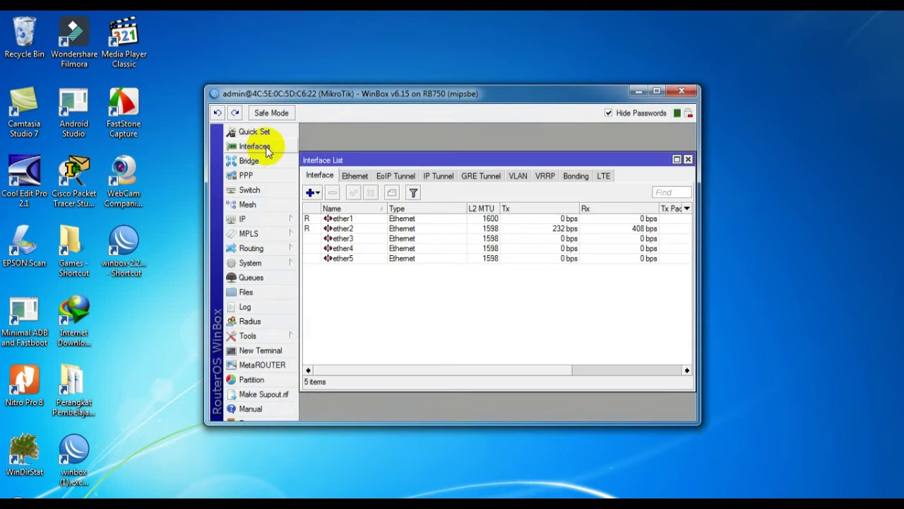
double_click(369, 218)
left_click(449, 170)
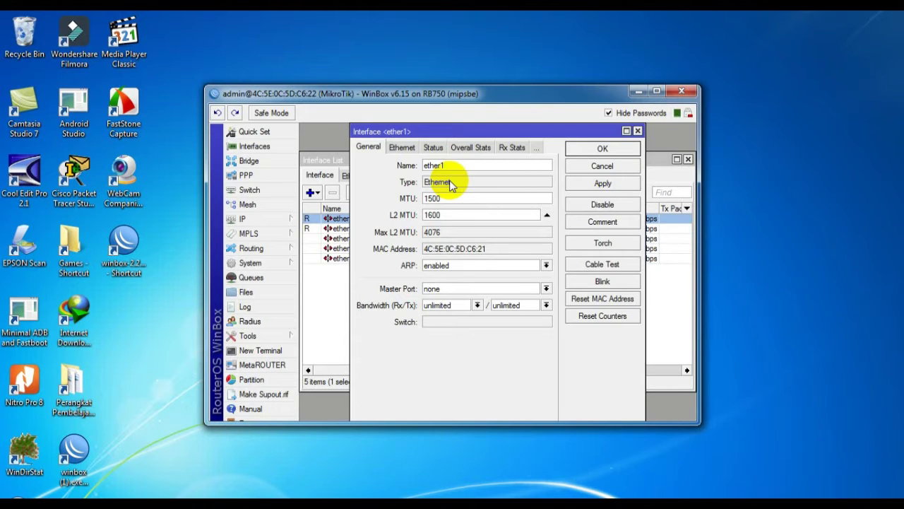
type("l")
type("n")
key("Return")
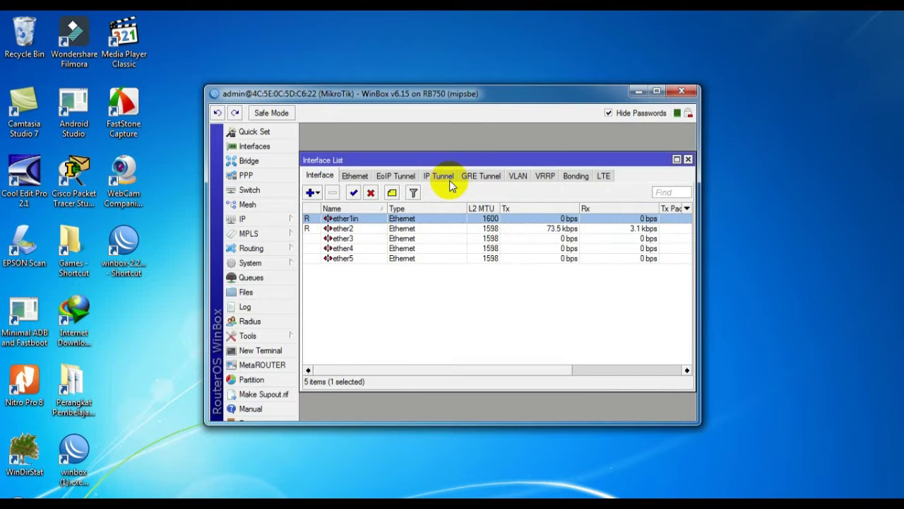
double_click(362, 229)
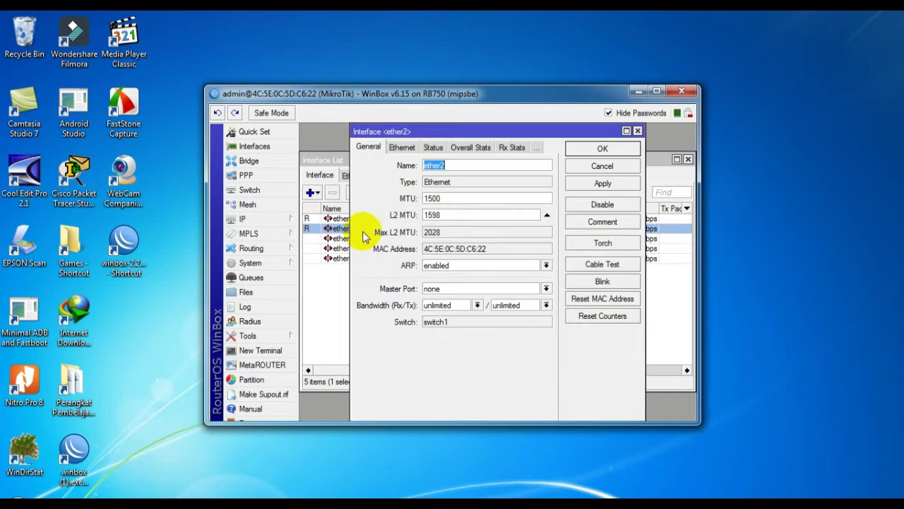
left_click(443, 167)
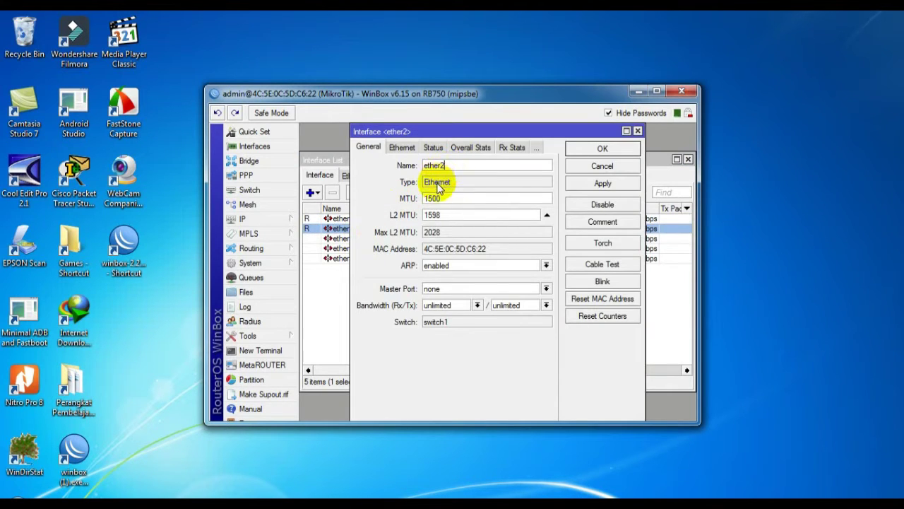
key("Return")
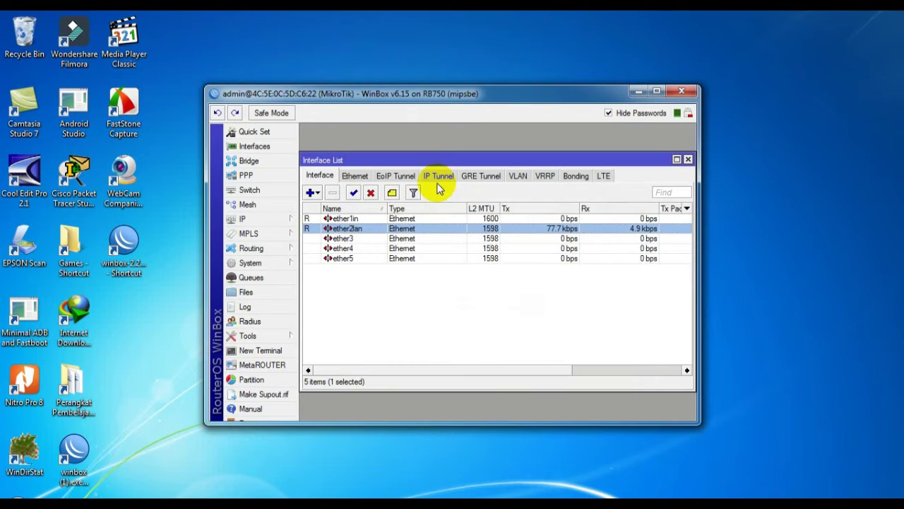
double_click(361, 244)
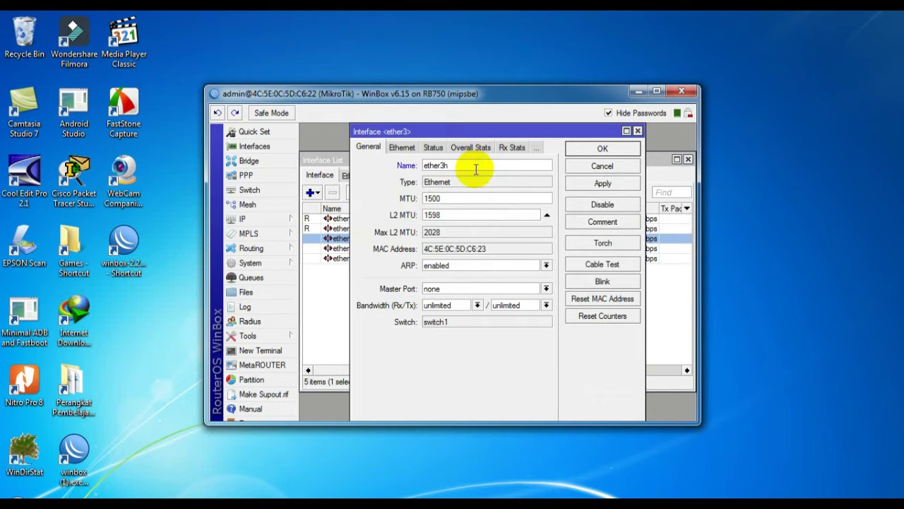
key("Return")
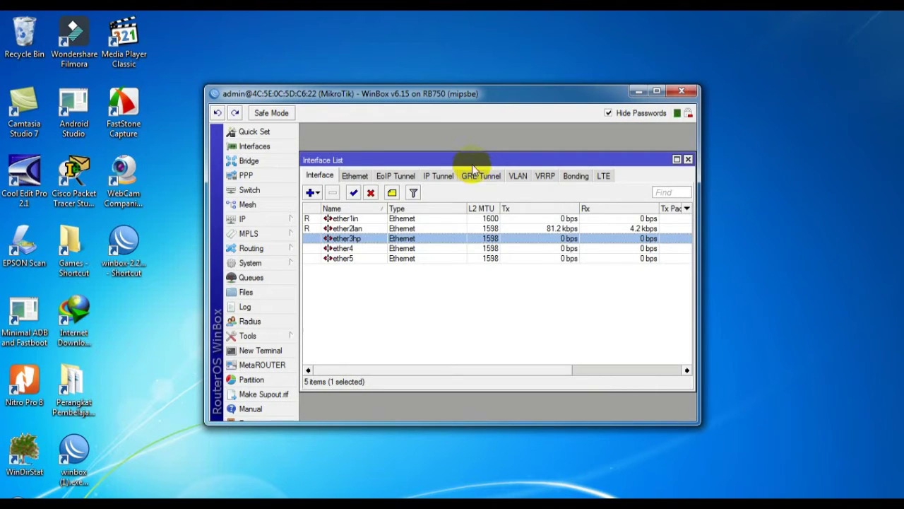
Step: Add a DHCP client on ether1in and check that it binds 192.168.1.4/24
left_click(265, 222)
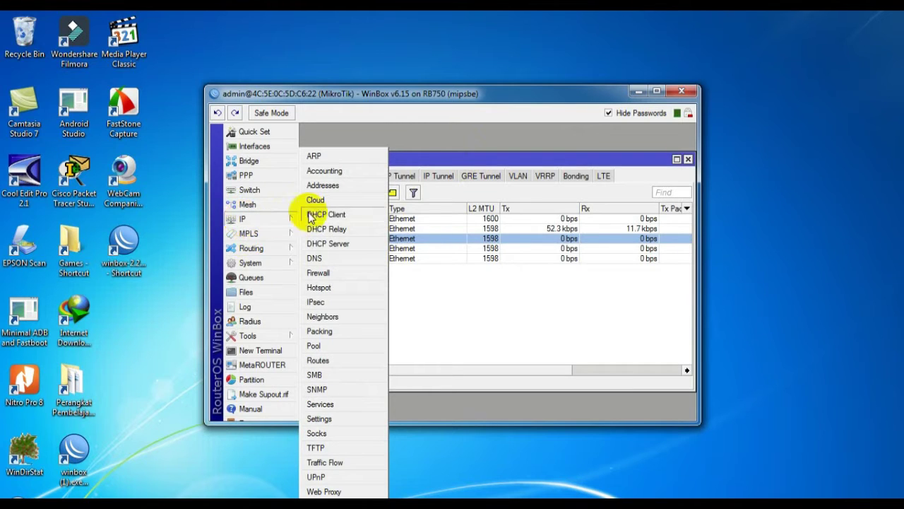
left_click(343, 219)
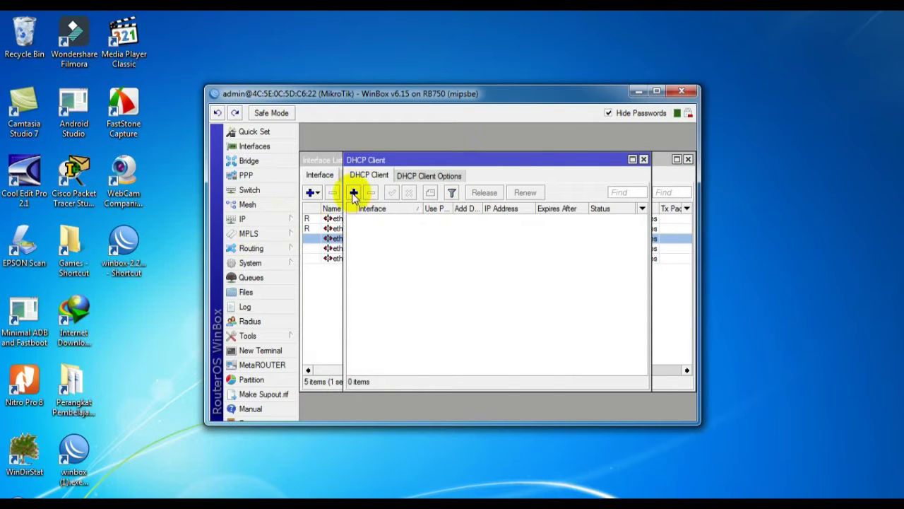
left_click(353, 193)
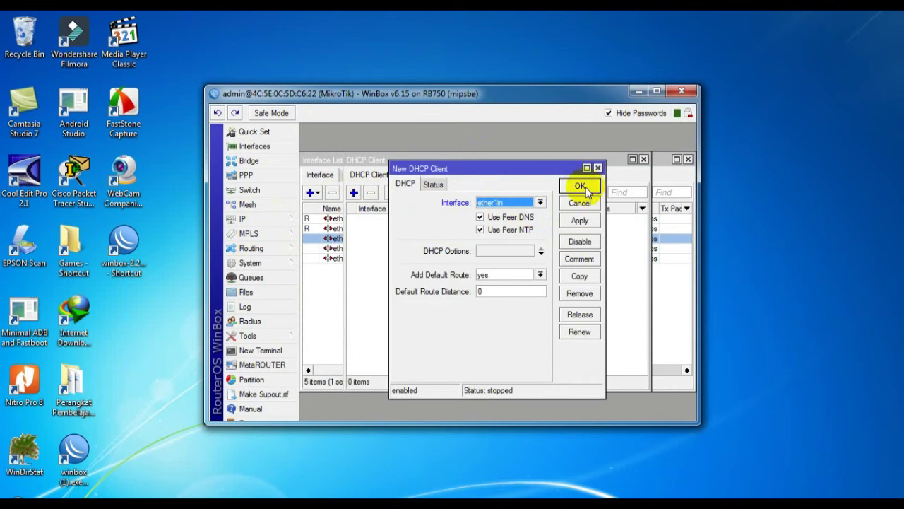
left_click(580, 187)
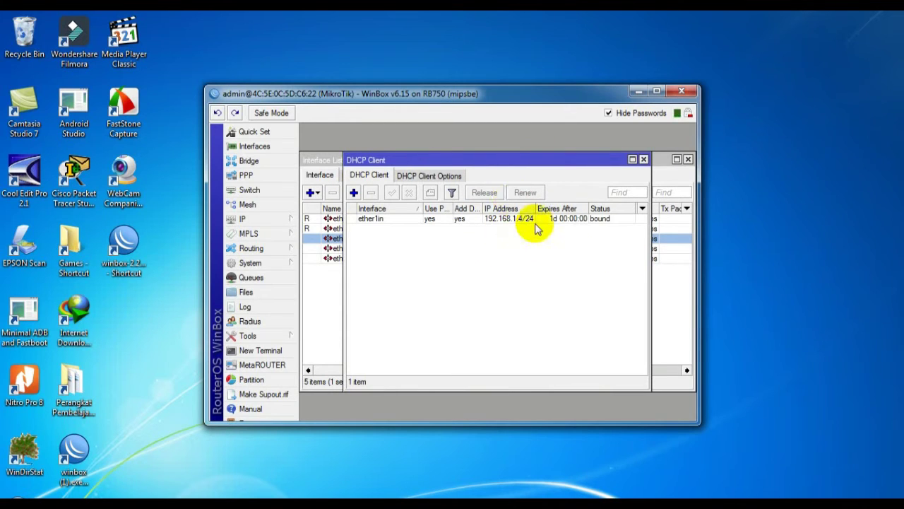
left_click_drag(535, 208, 535, 208)
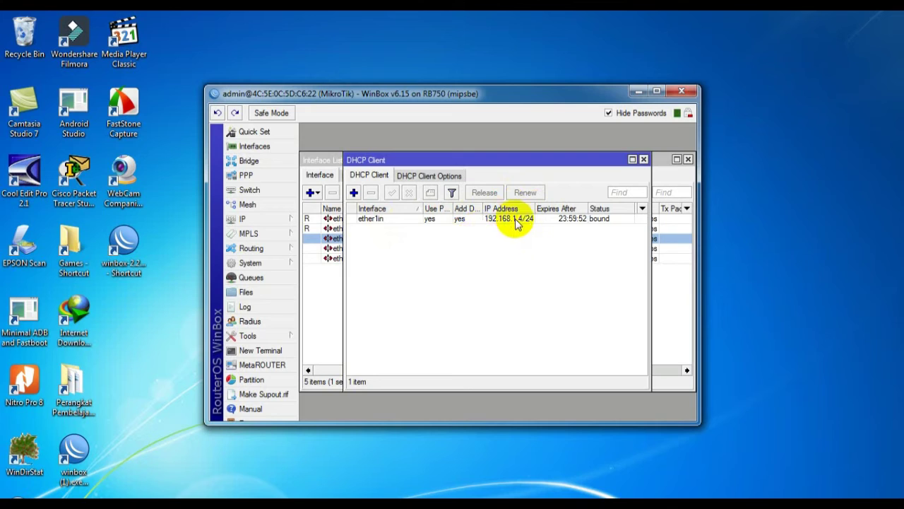
Step: Delete the ether1in DHCP client from the list
left_click(393, 220)
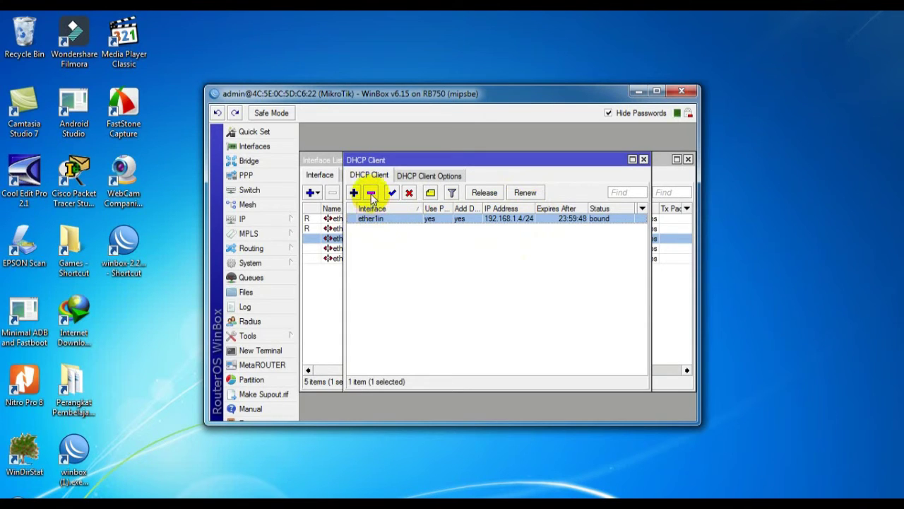
left_click(371, 193)
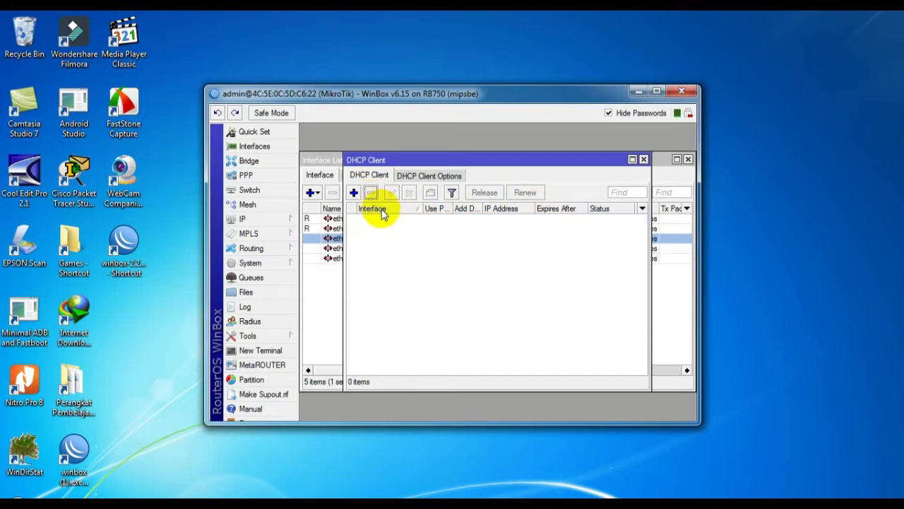
left_click(243, 219)
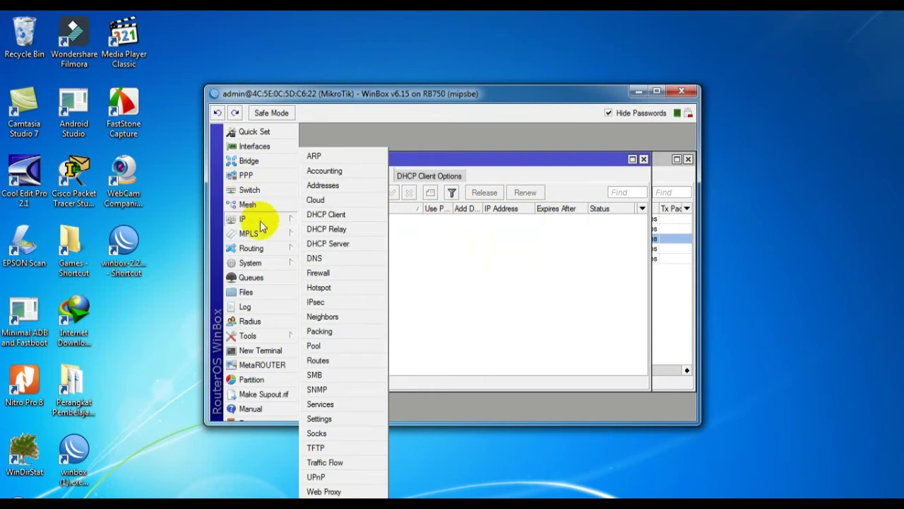
Step: Add IP address 192.168.1.4/24 on ether1in
left_click(327, 185)
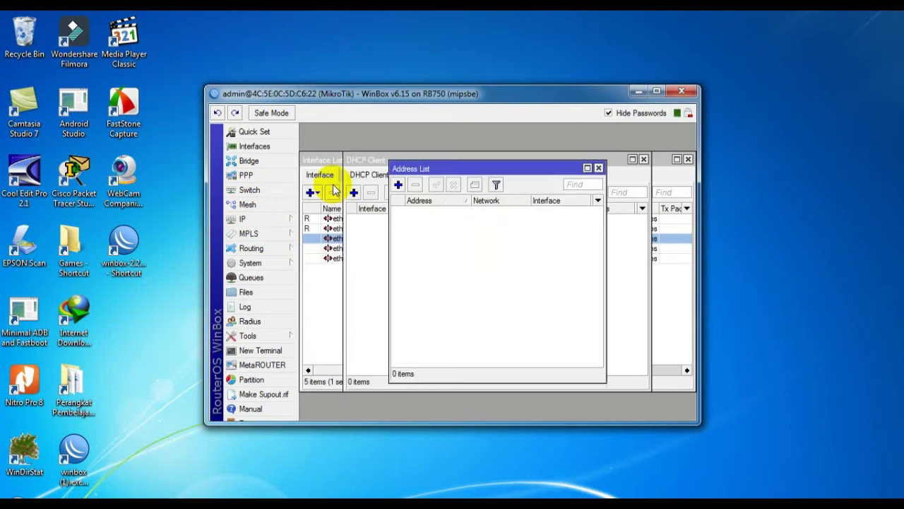
left_click(398, 184)
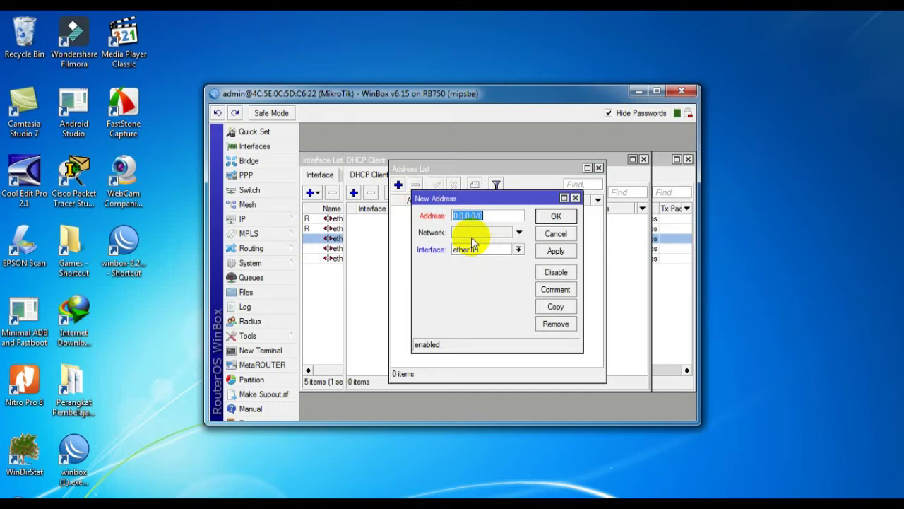
type("192.168.1.4/24")
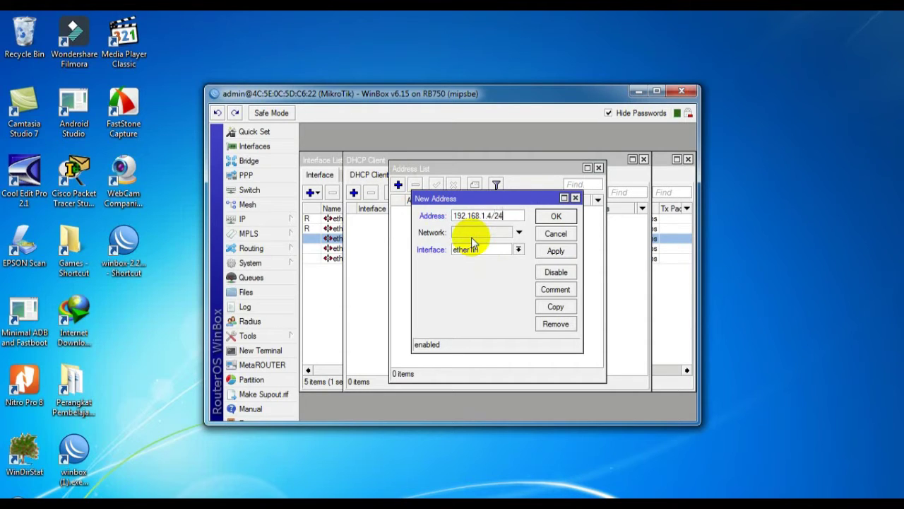
left_click(554, 217)
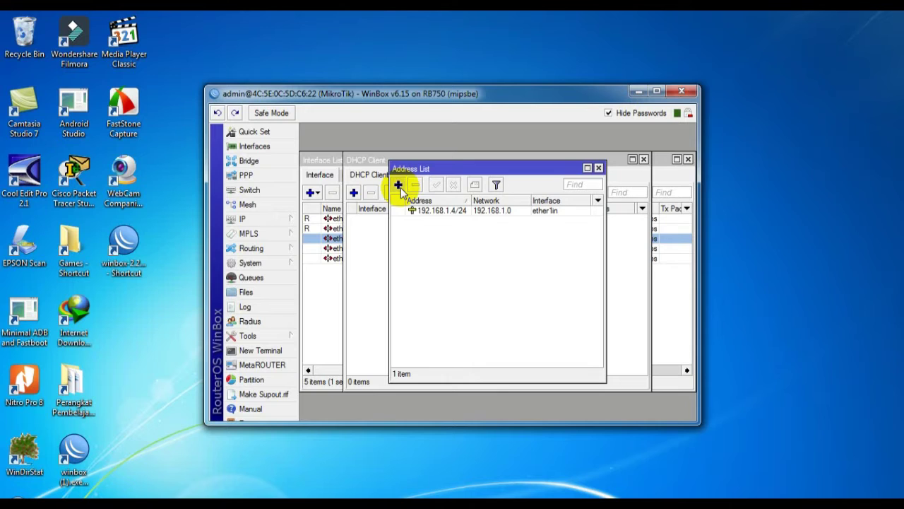
Step: Add IP address 192.168.100.1 on ether2lan
left_click(399, 186)
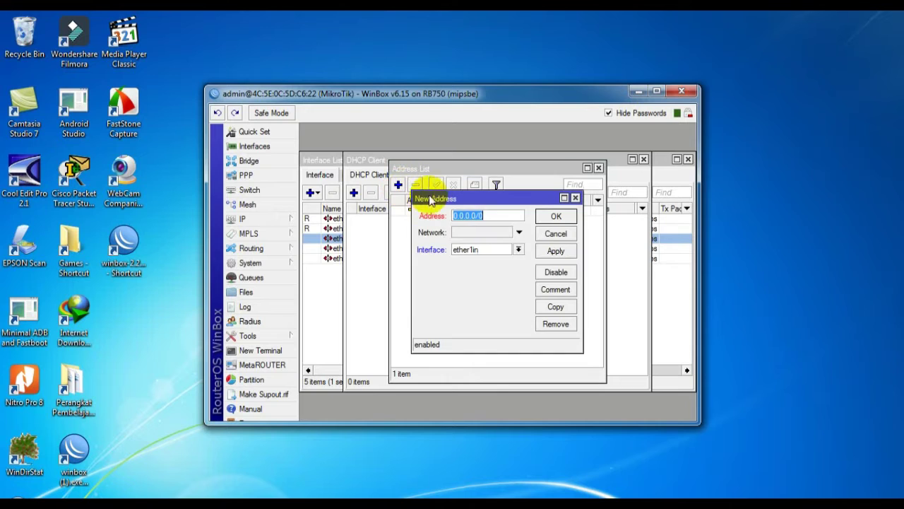
left_click(518, 250)
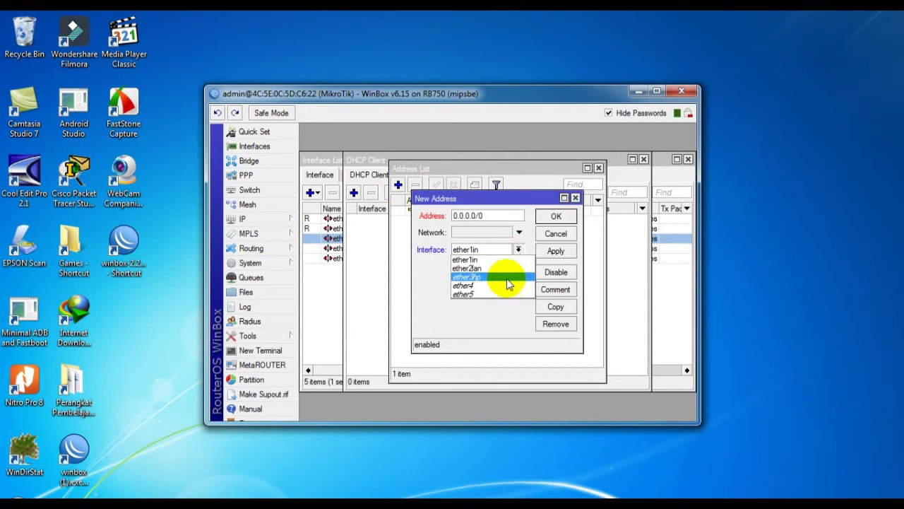
left_click(507, 269)
left_click(499, 215)
double_click(499, 215)
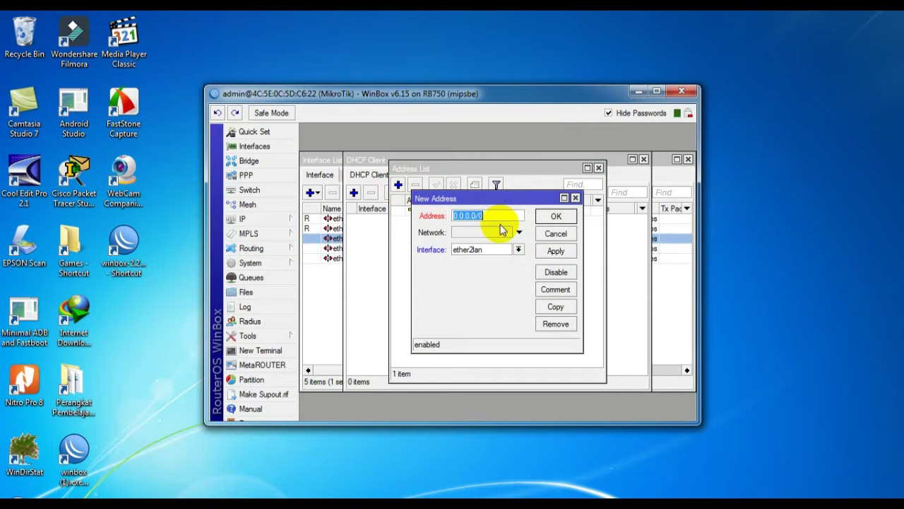
type("192.168.100.1/25")
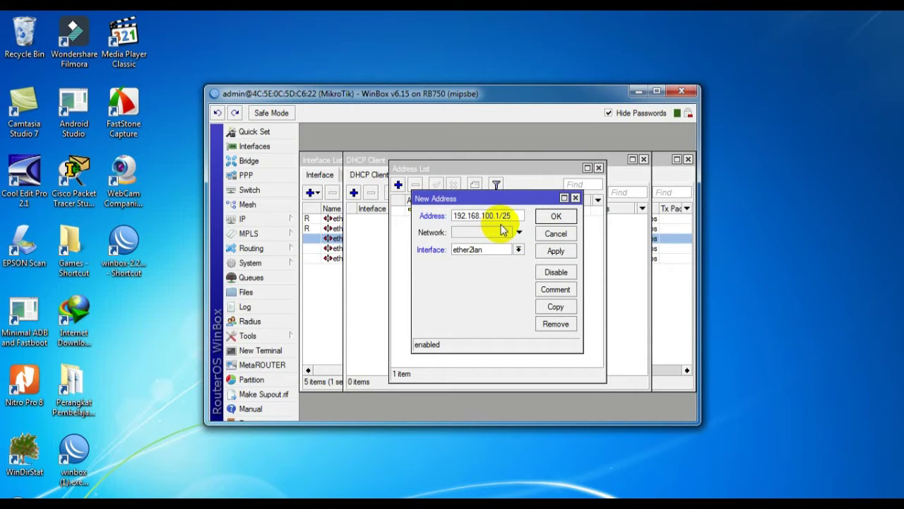
left_click(555, 216)
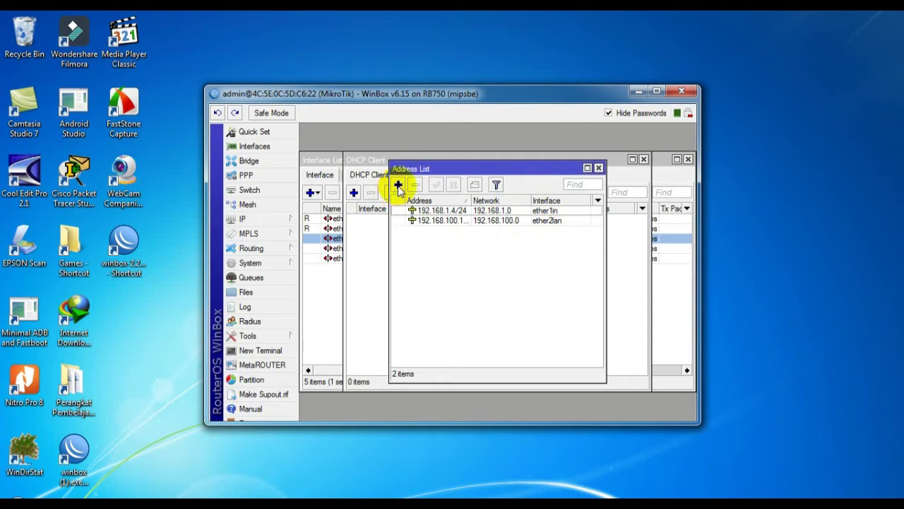
Step: Add IP address 192.168.200.1/24 on ether3hp
left_click(398, 186)
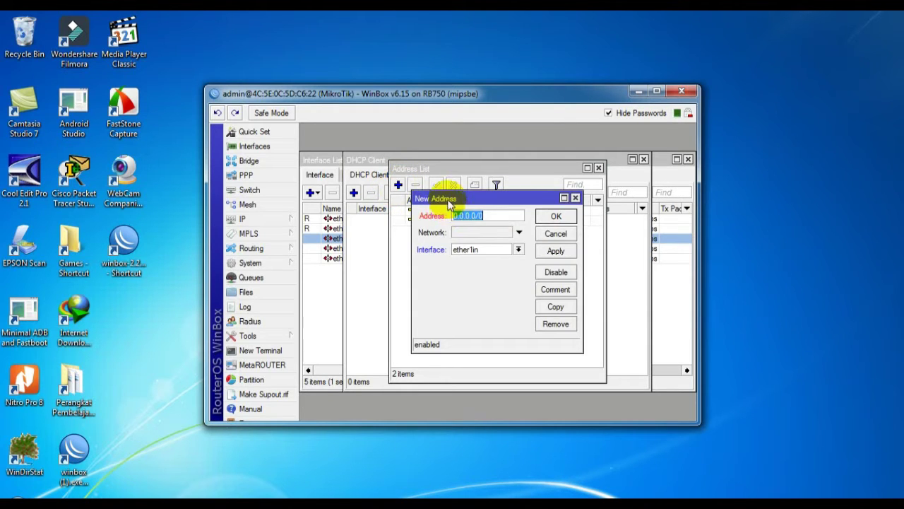
left_click(519, 251)
left_click(506, 277)
double_click(490, 216)
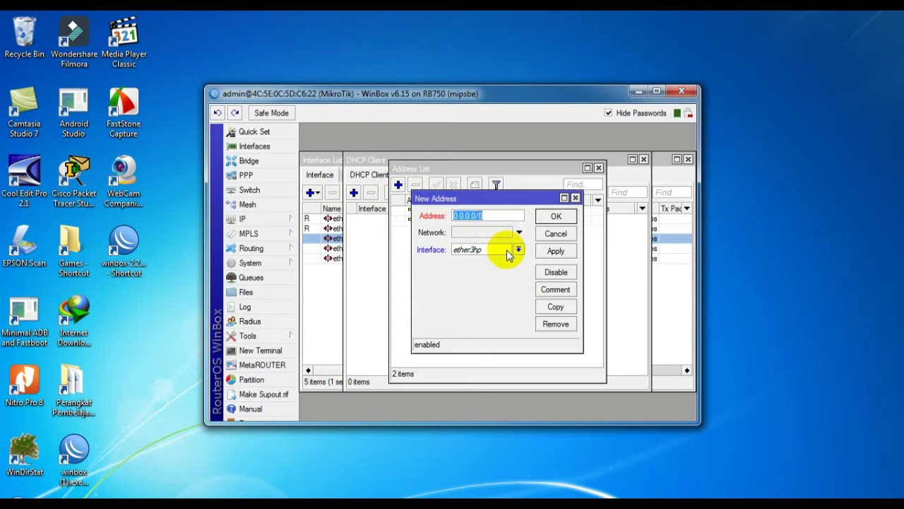
type("192.168.200.1/2")
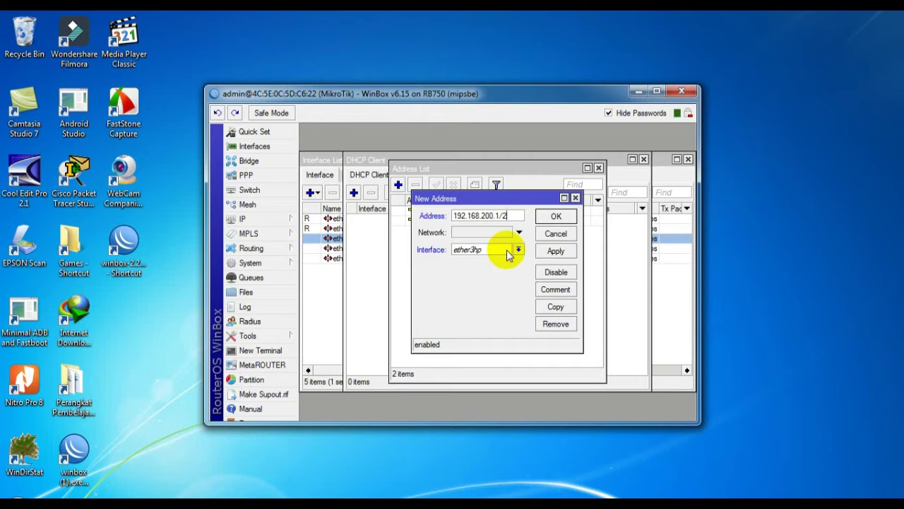
key("Return")
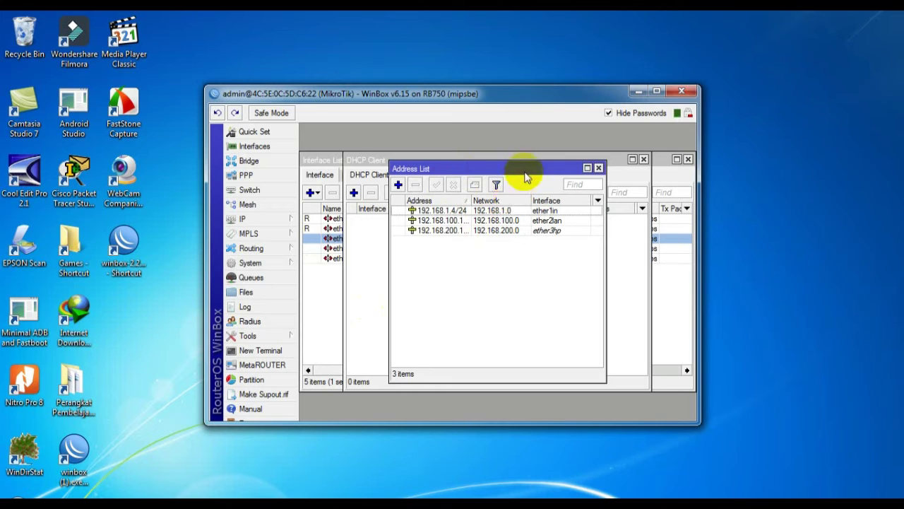
left_click(657, 92)
Step: In IP > Routes, add a static route 0.0.0.0/0 with gateway 192.168.1.1
left_click_drag(322, 91, 342, 93)
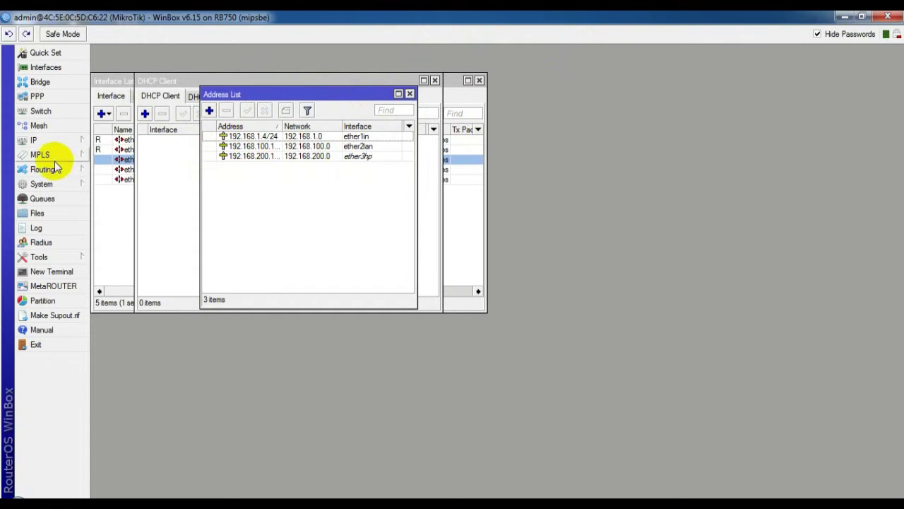
left_click(43, 142)
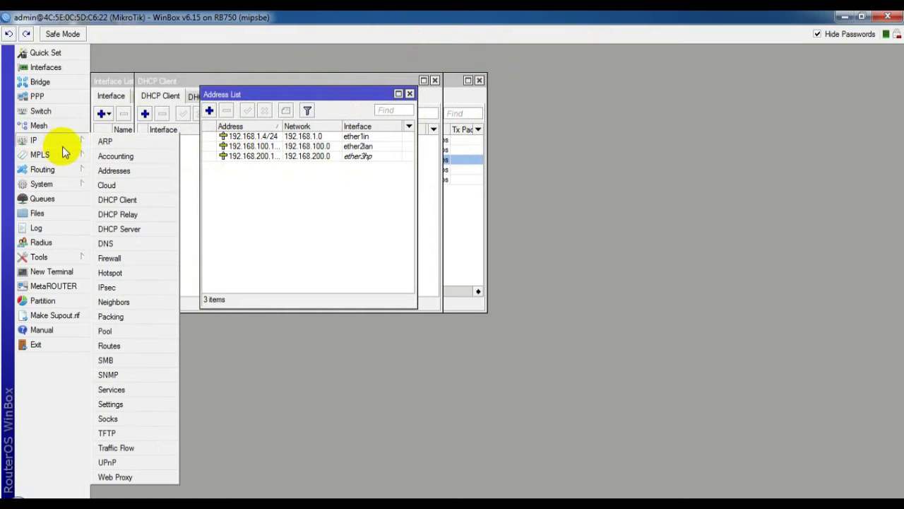
left_click(109, 345)
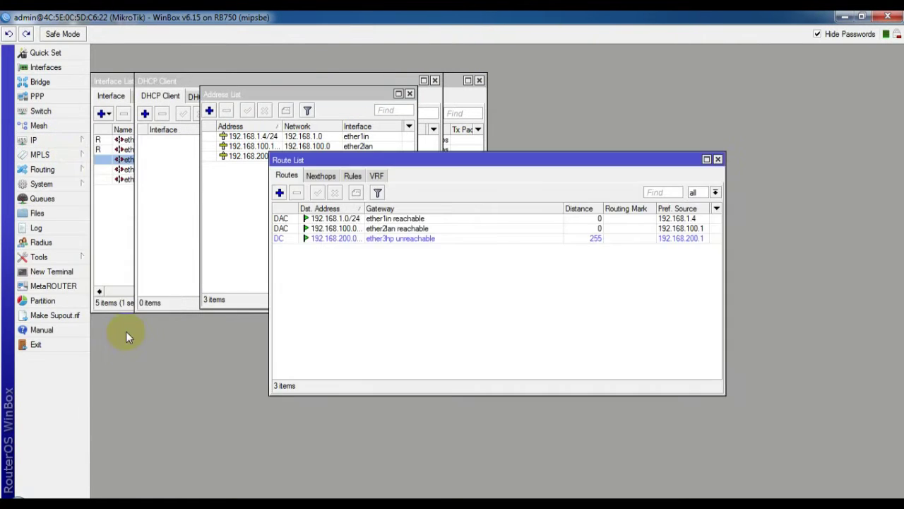
left_click(279, 192)
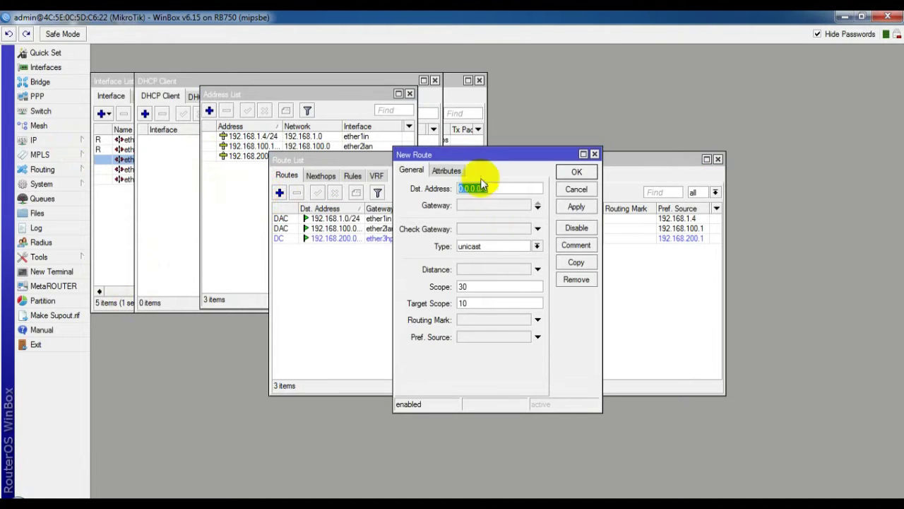
left_click_drag(479, 154, 434, 157)
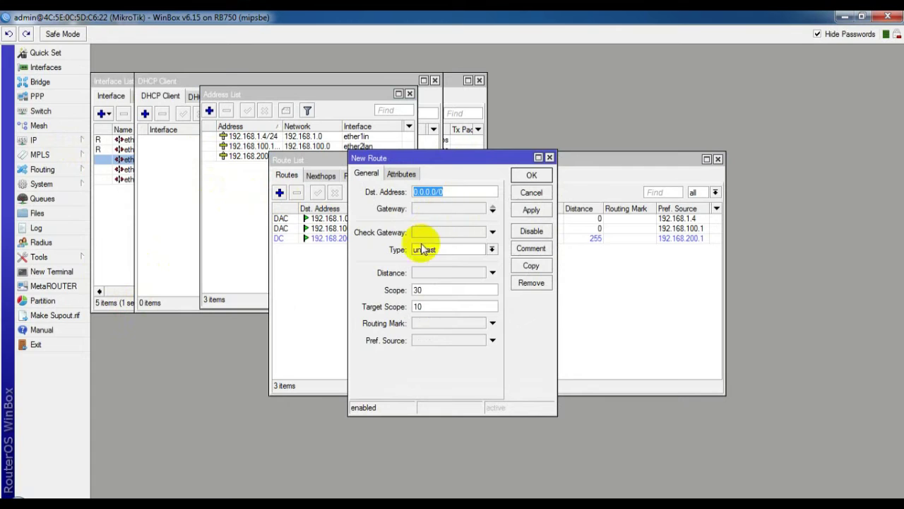
left_click(431, 210)
type("0.0.0.0")
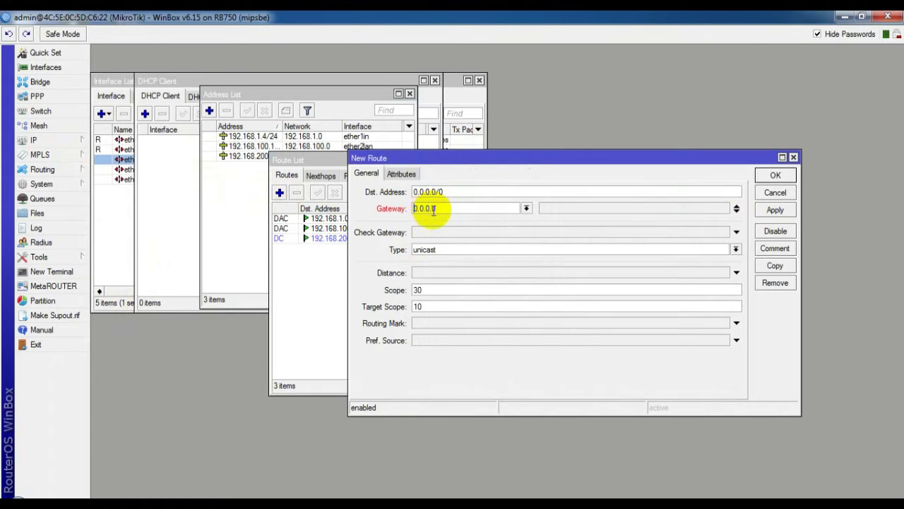
double_click(478, 205)
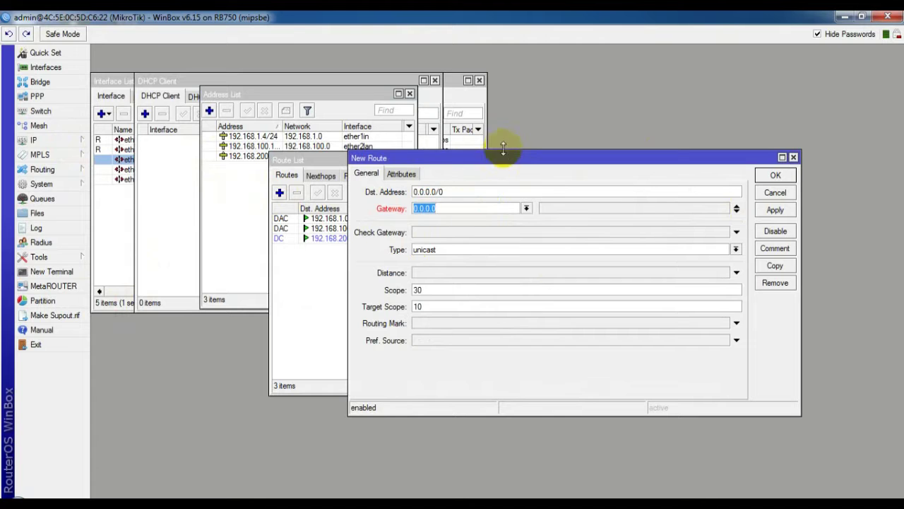
left_click_drag(575, 164, 450, 178)
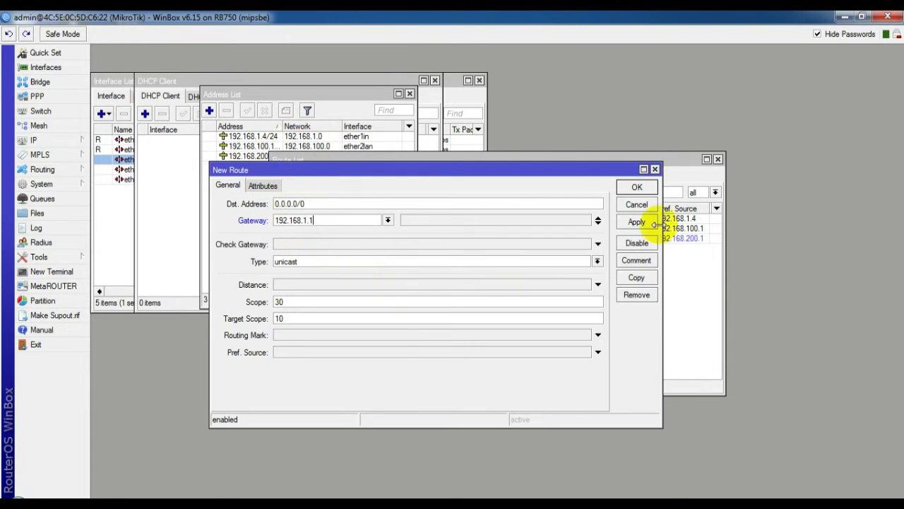
left_click(638, 188)
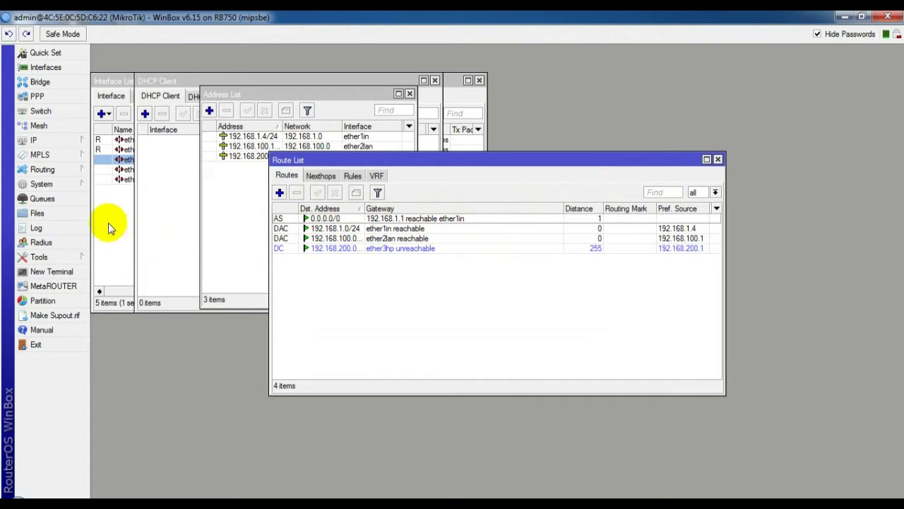
left_click(46, 144)
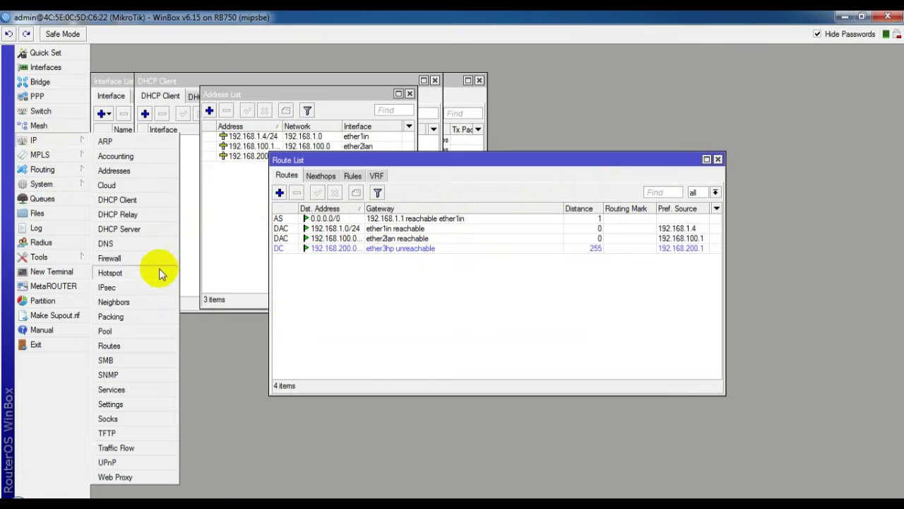
Step: In IP > DNS, enter servers 192.168.1.1 and 8.8.8.8 and tick Allow Remote Requests
left_click(123, 242)
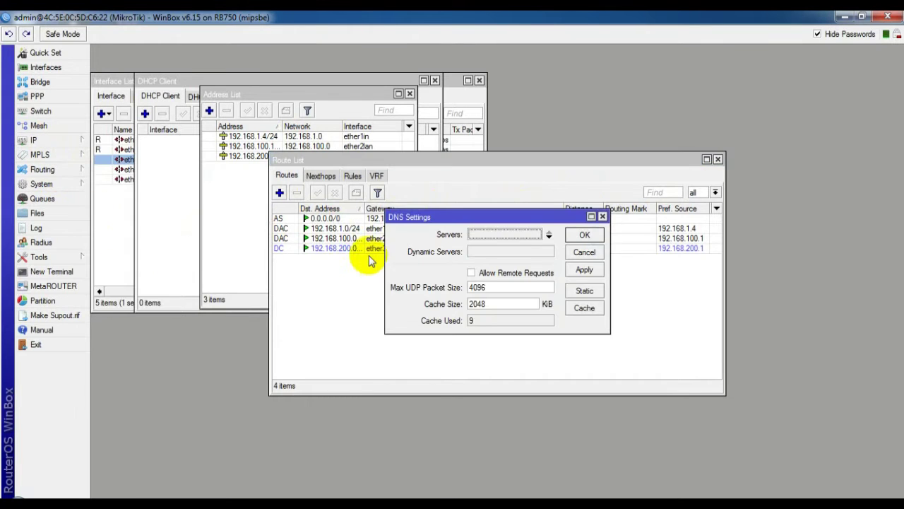
left_click_drag(449, 222, 454, 247)
left_click(454, 249)
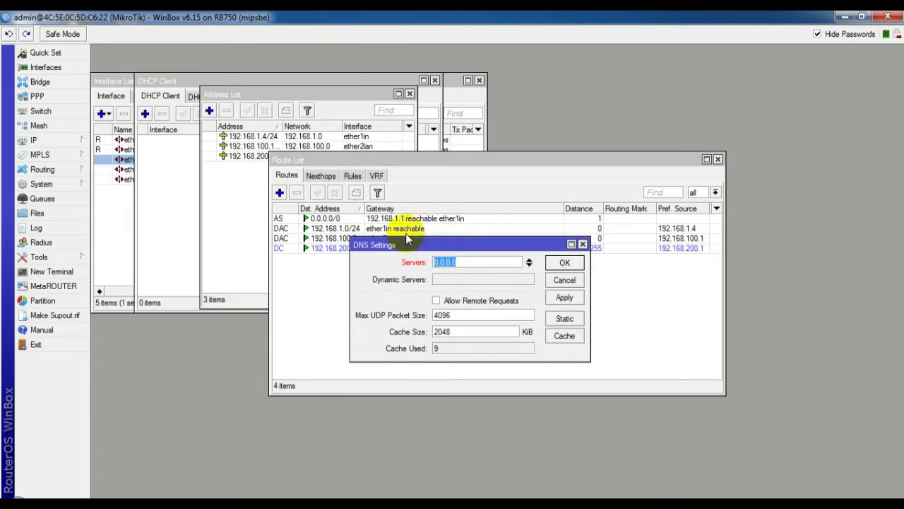
left_click(529, 265)
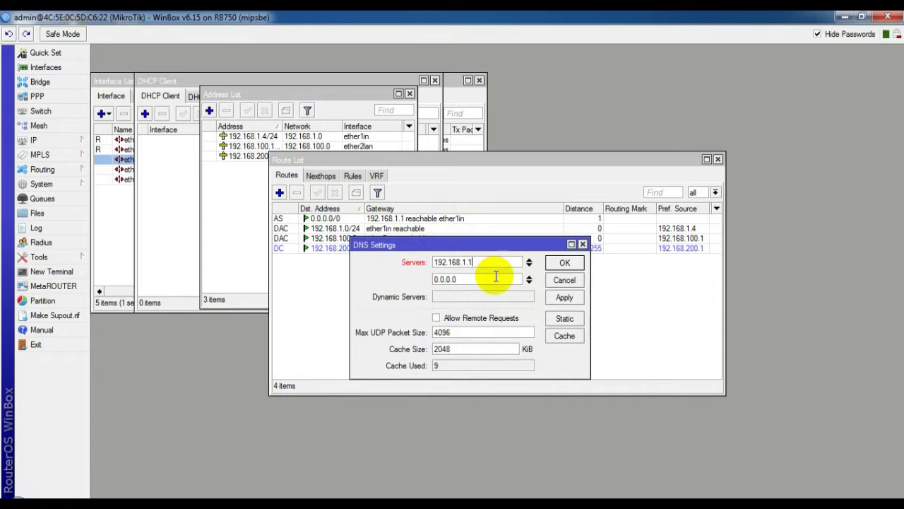
double_click(485, 279)
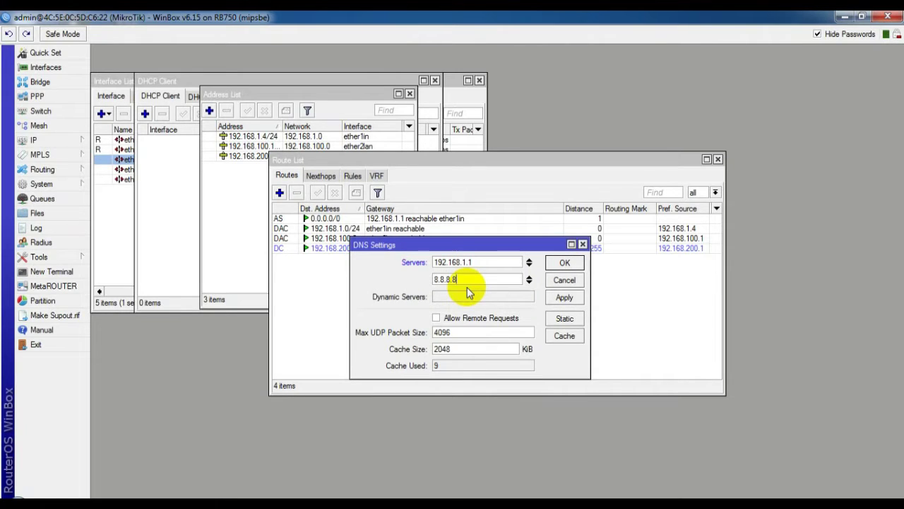
left_click(436, 318)
left_click(565, 263)
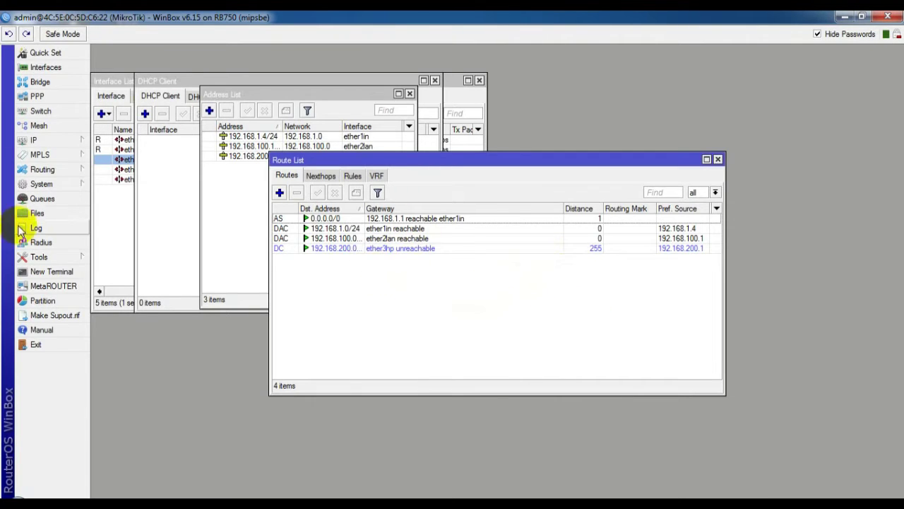
Step: Ping 8.8.8.8 from a new router terminal, stopping after 9 replies with 0% loss
left_click(50, 273)
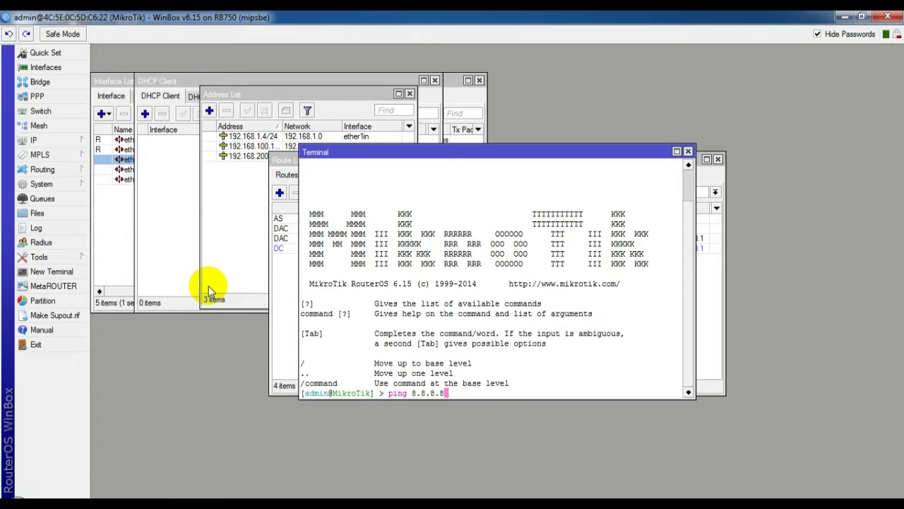
key("Return")
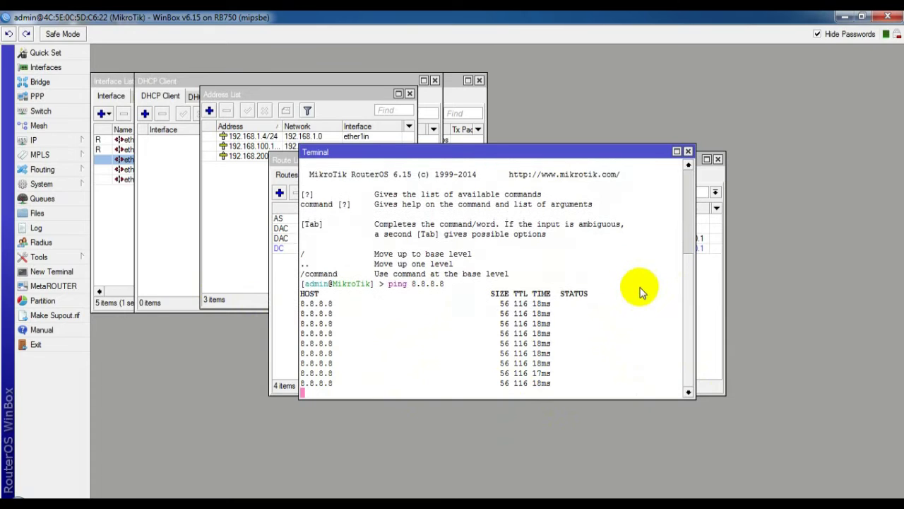
key("ctrl+c")
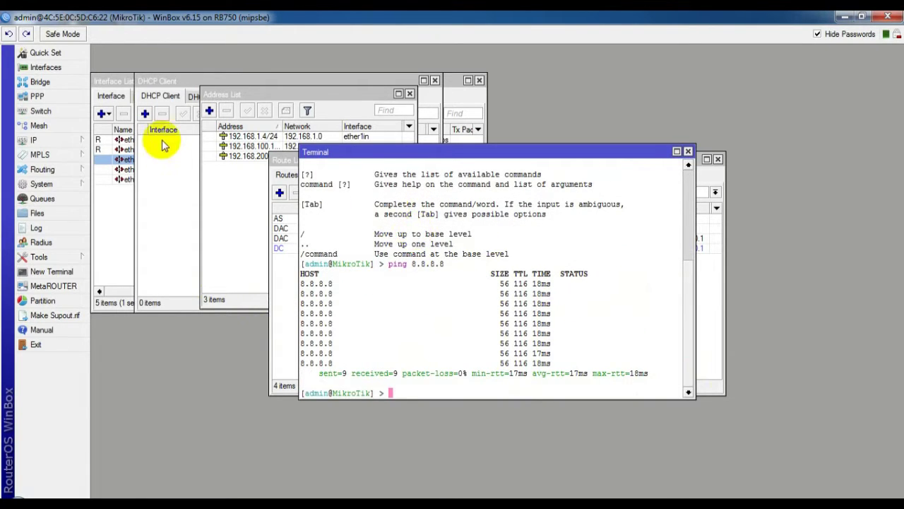
Step: Create a new Firewall NAT rule with Out. Interface ether1in and no incoming interface
left_click(34, 140)
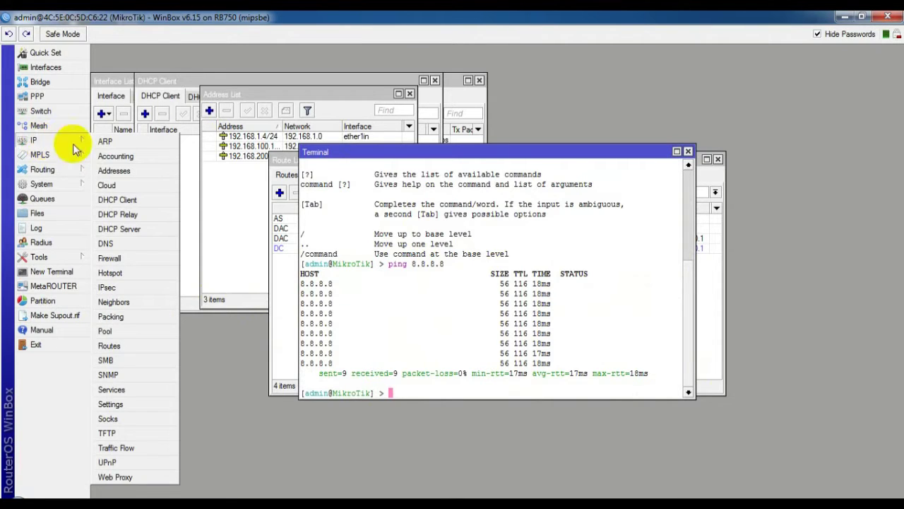
left_click(134, 260)
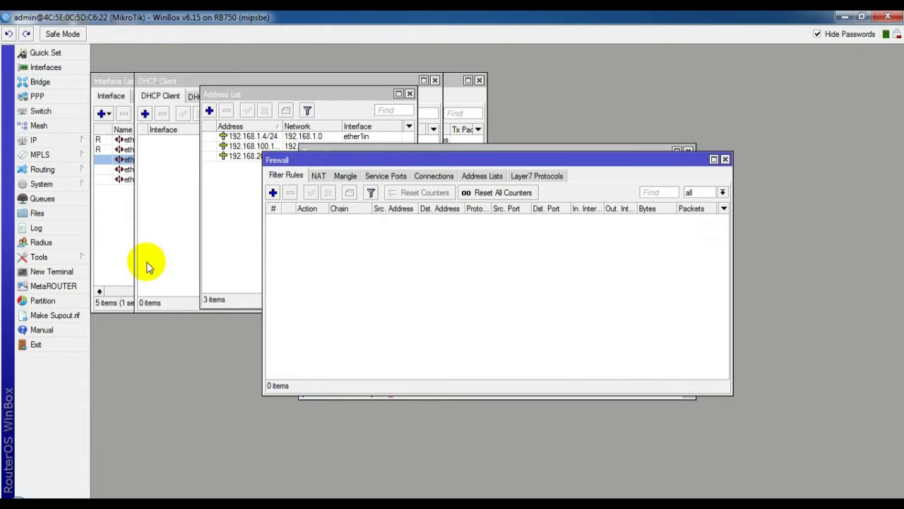
left_click(319, 177)
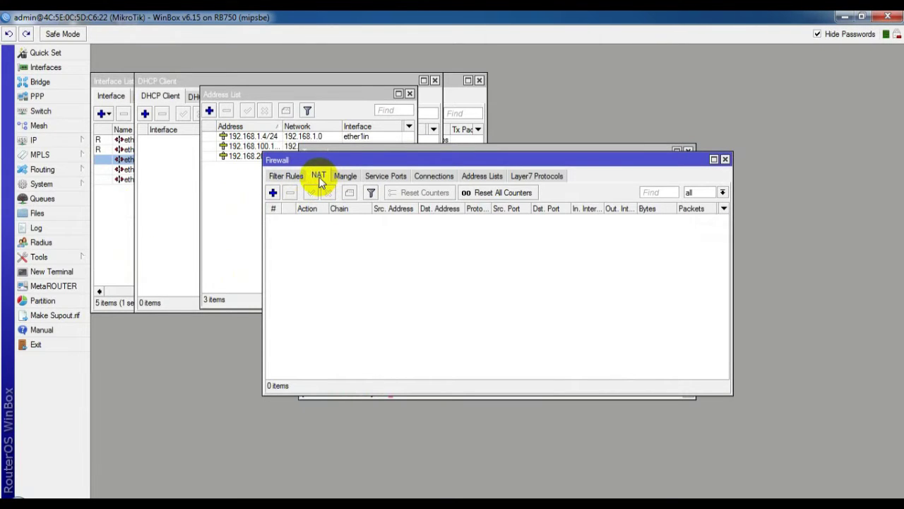
left_click(274, 193)
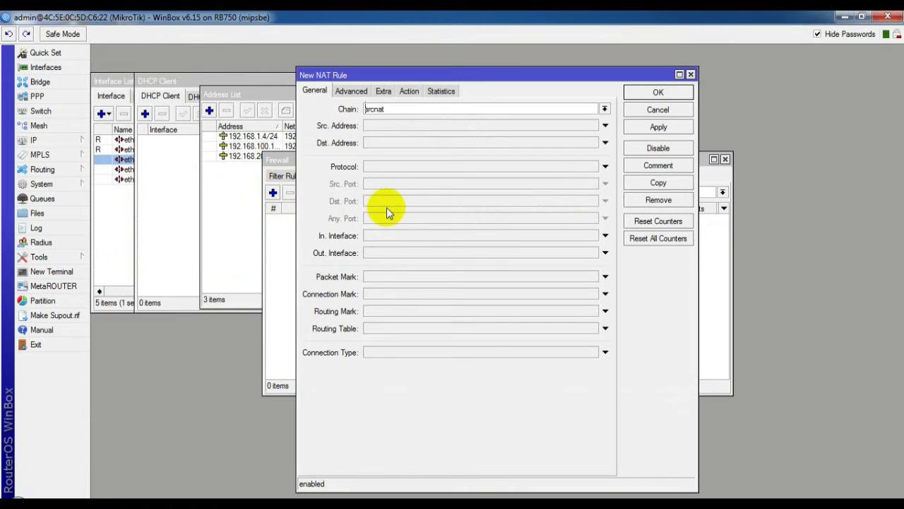
left_click(419, 254)
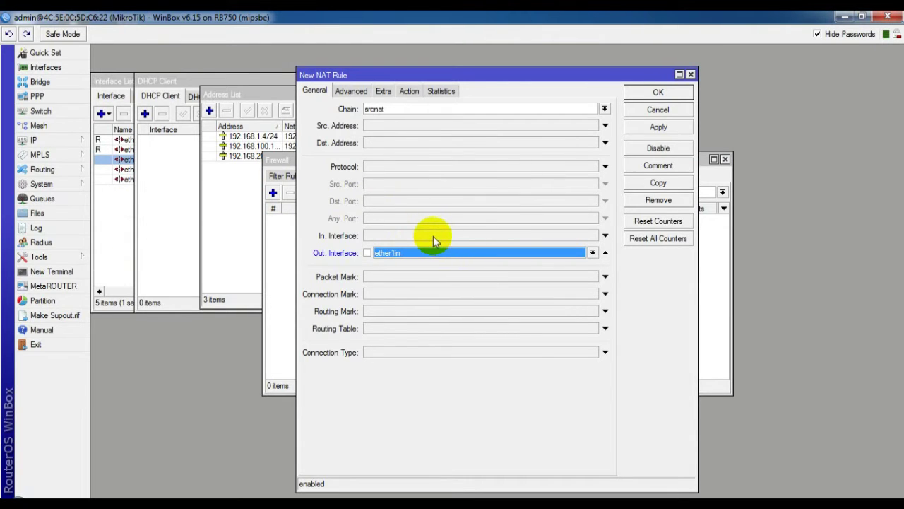
left_click(433, 236)
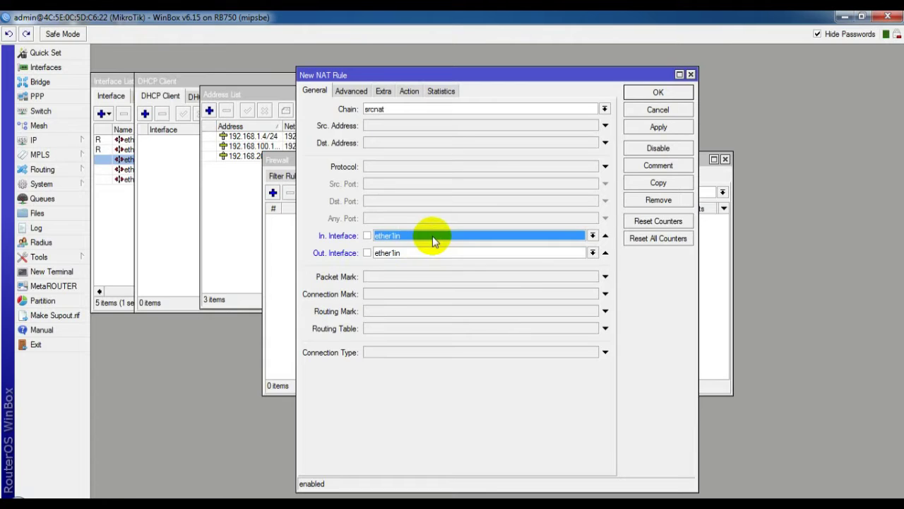
left_click(435, 241)
left_click(450, 237)
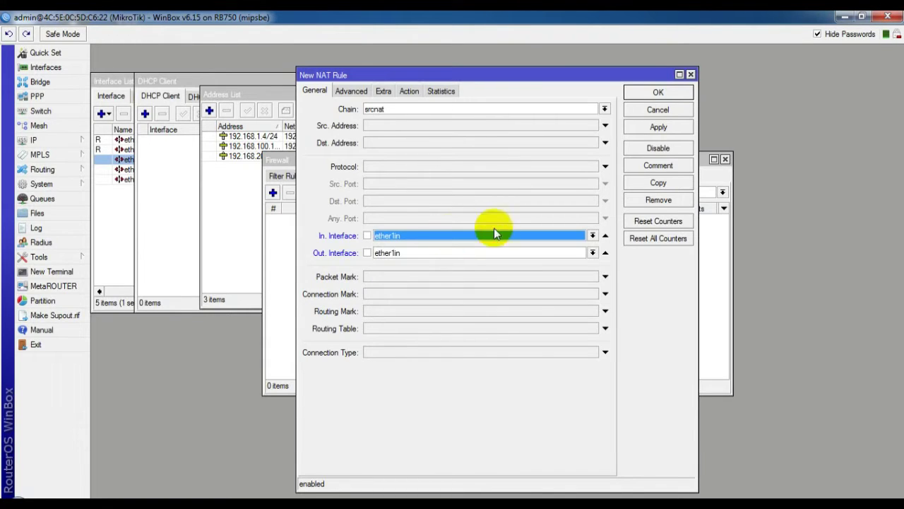
left_click(606, 236)
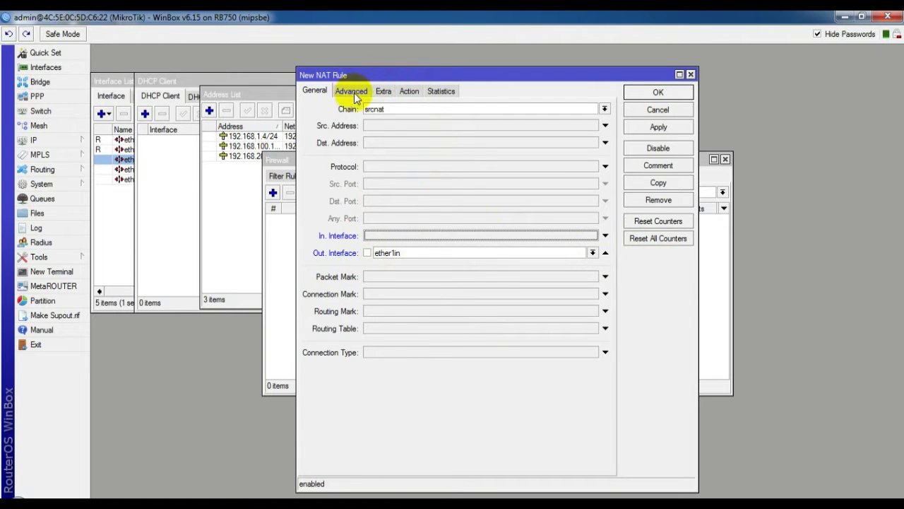
Step: Set the NAT rule's action to masquerade and save it
left_click(412, 91)
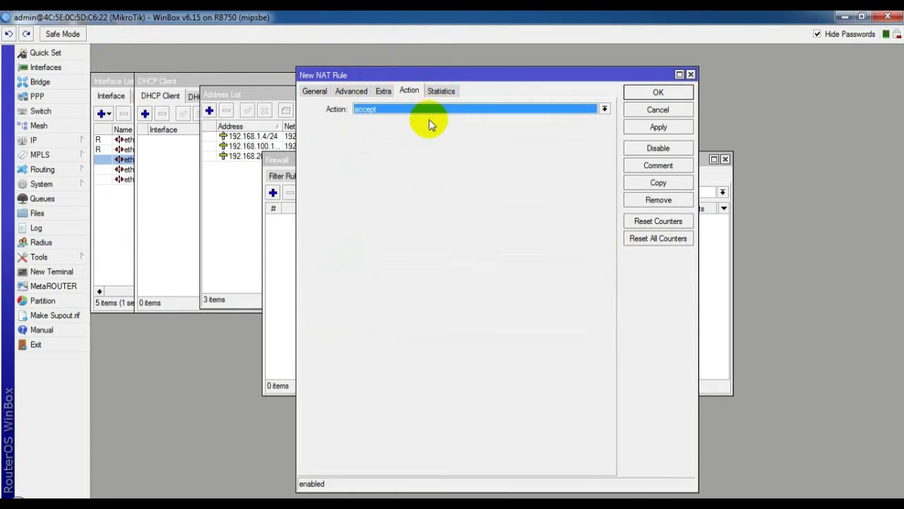
left_click(426, 109)
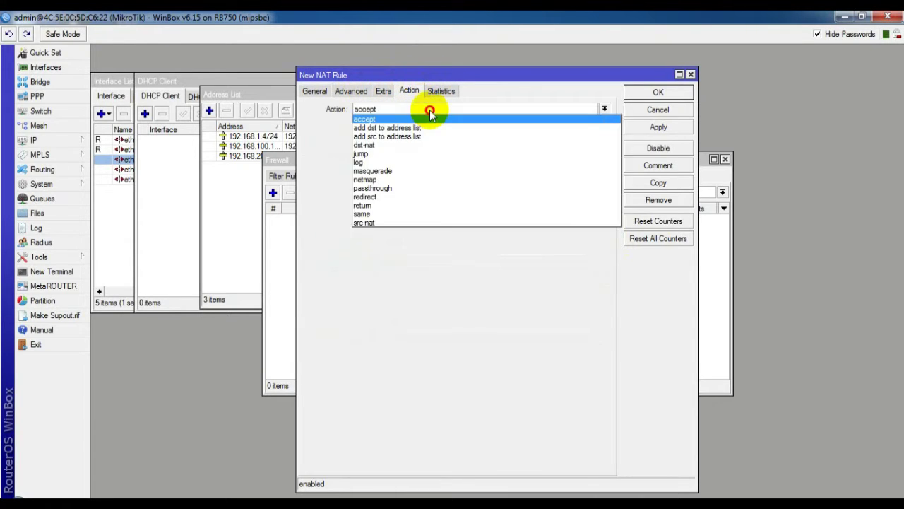
left_click(412, 171)
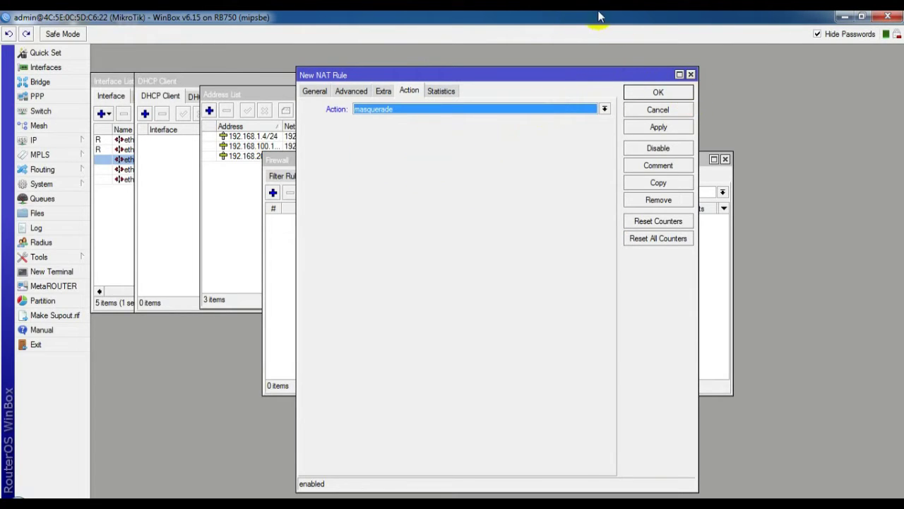
left_click(656, 93)
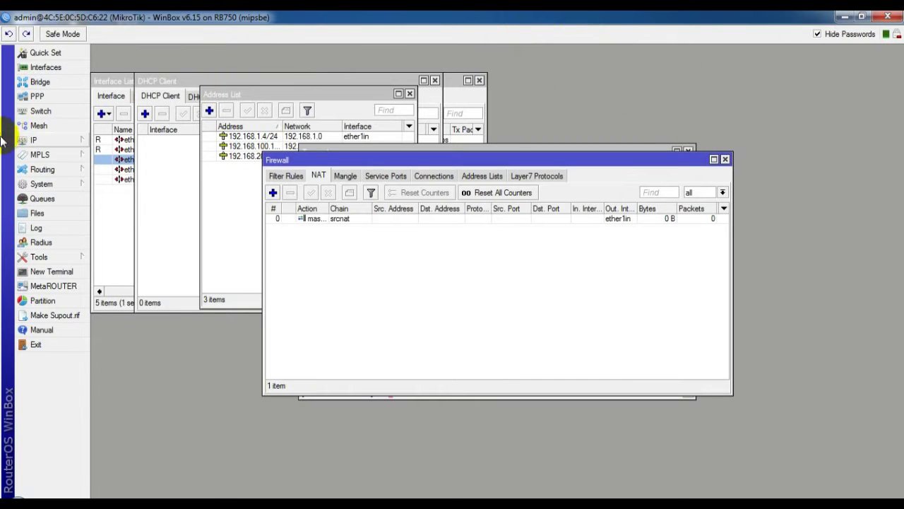
left_click(33, 144)
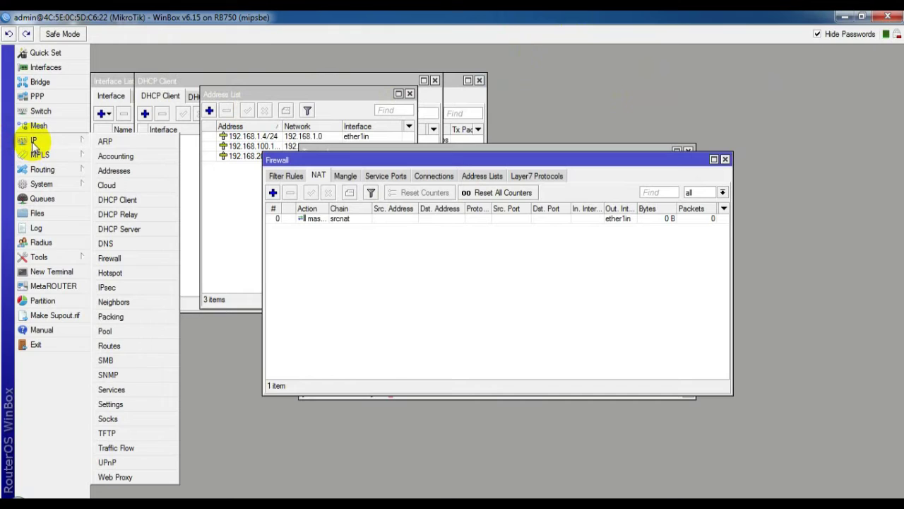
Step: Start DHCP Setup and choose ether2lan as the DHCP server interface
left_click(119, 231)
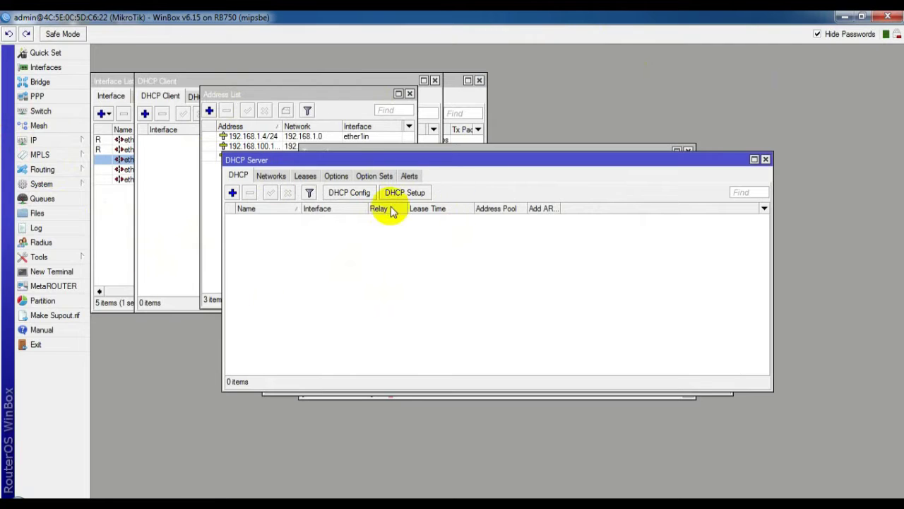
left_click(421, 196)
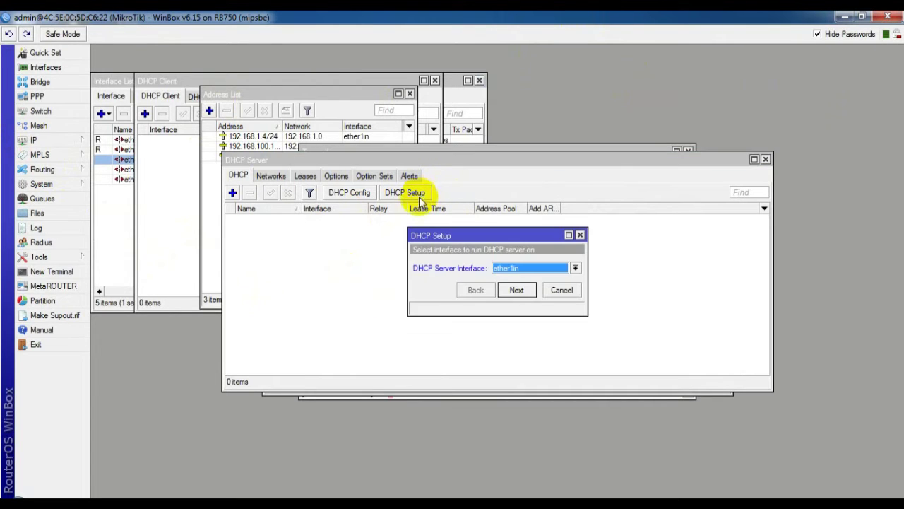
left_click(552, 274)
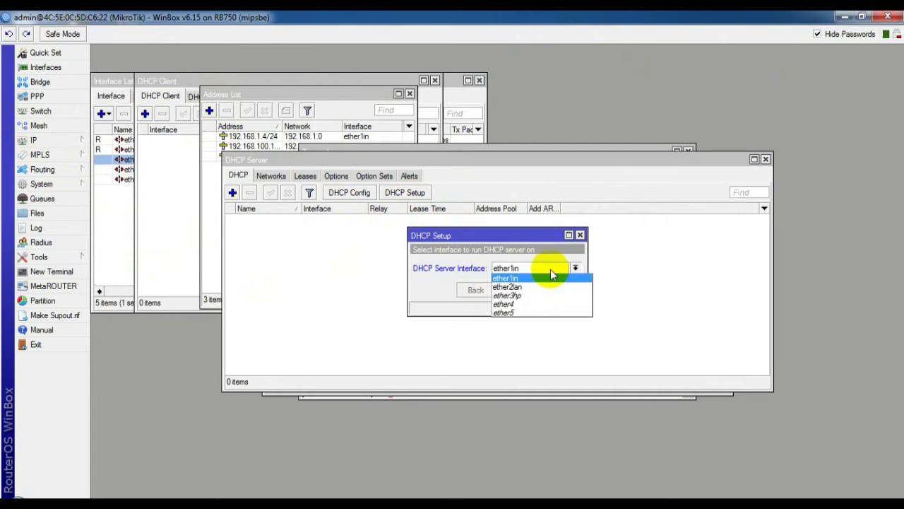
left_click(536, 289)
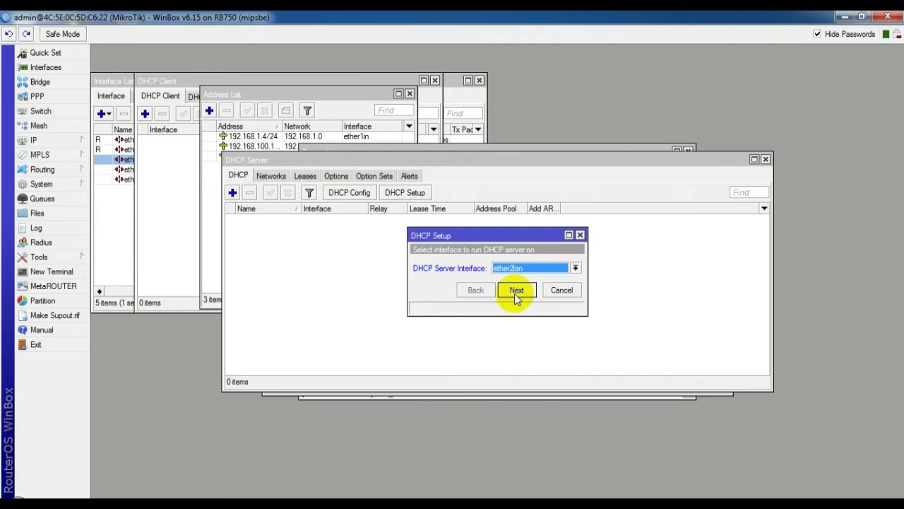
left_click(515, 290)
left_click(516, 291)
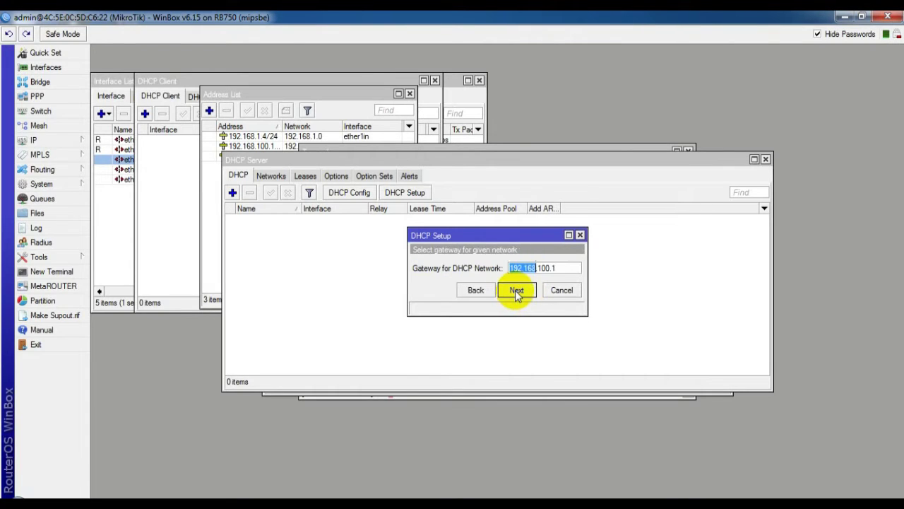
Step: Accept gateway 192.168.100.1, pool 192.168.100.2–192.168.100.100, DNS 192.168.1.1 and 8.8.8.8, and finish
left_click(515, 290)
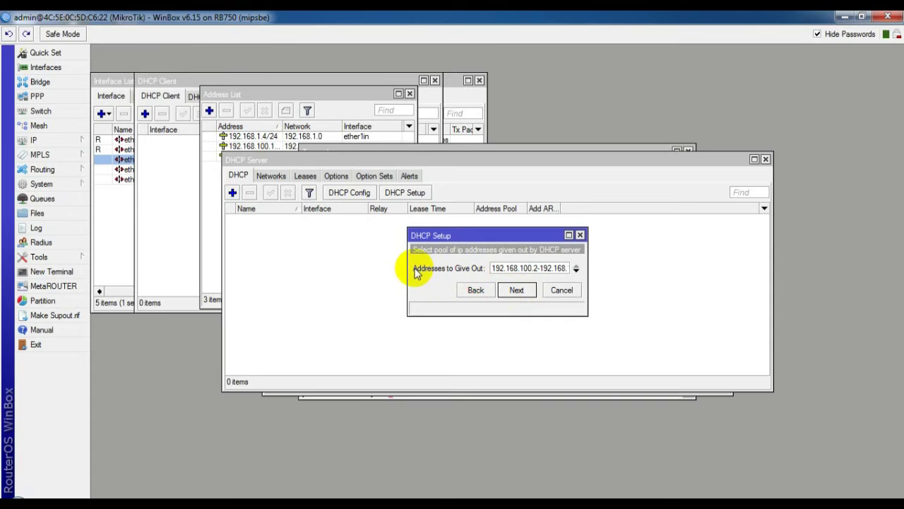
left_click(566, 268)
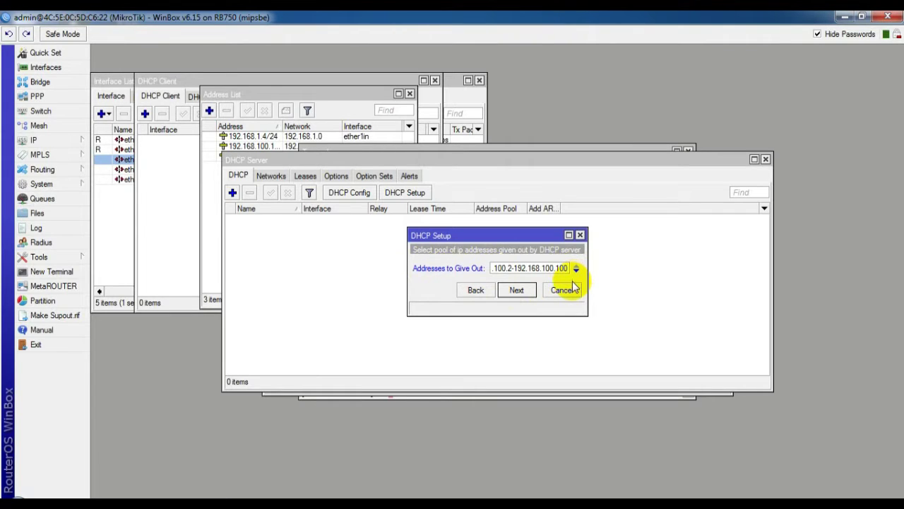
left_click(517, 291)
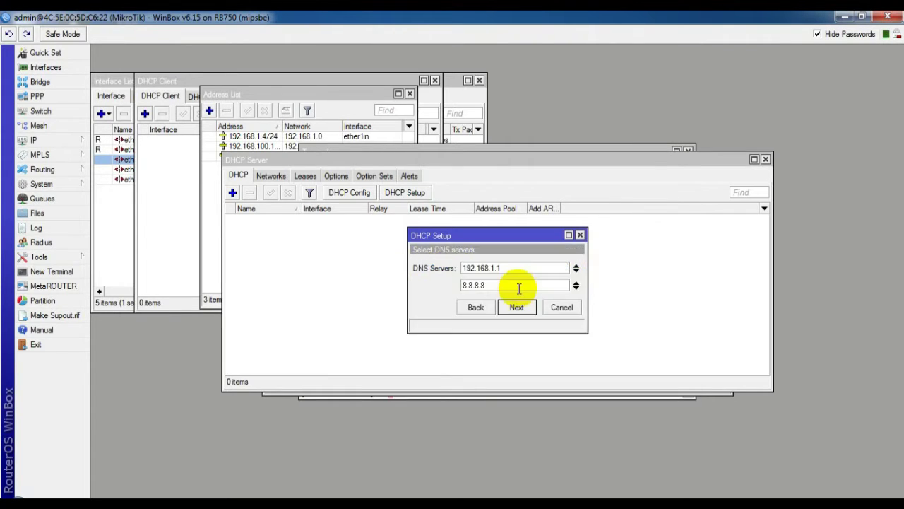
left_click(517, 308)
left_click(518, 308)
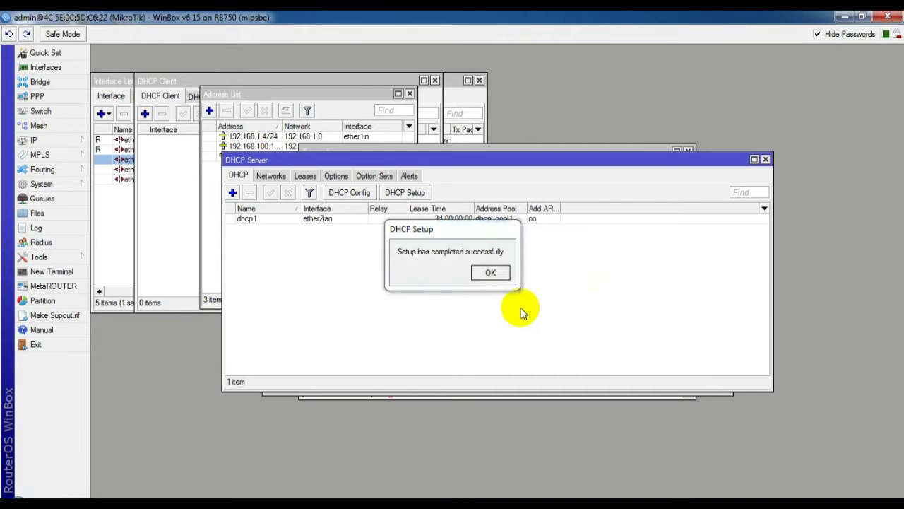
left_click(492, 275)
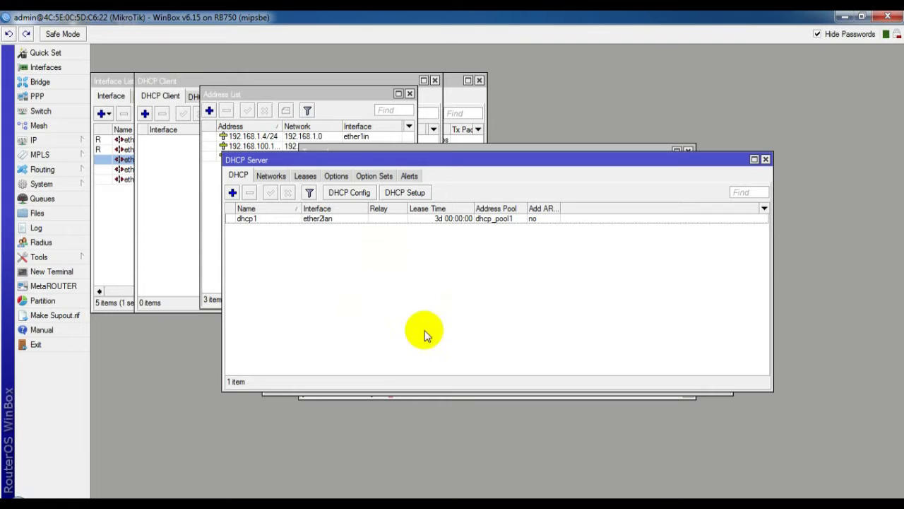
Step: Disable Local Area Connection from its Status dialog, then enable it again
left_click(267, 491)
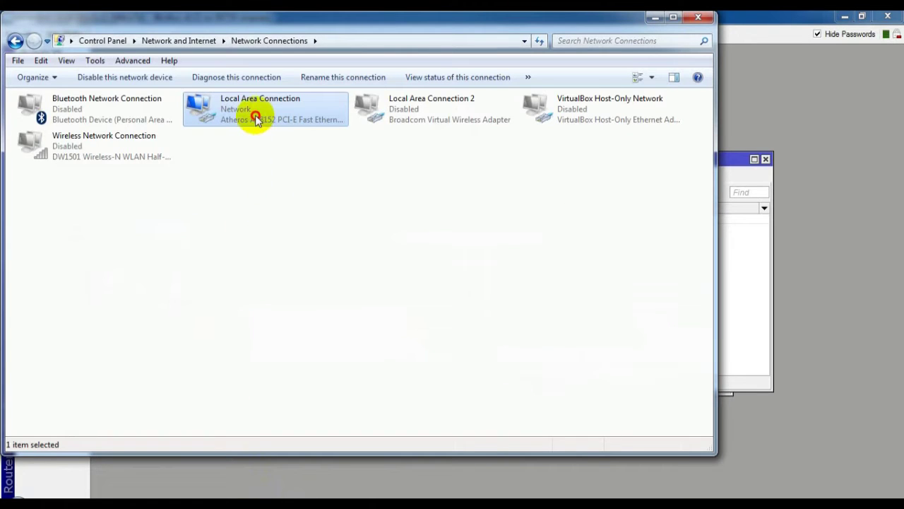
double_click(257, 118)
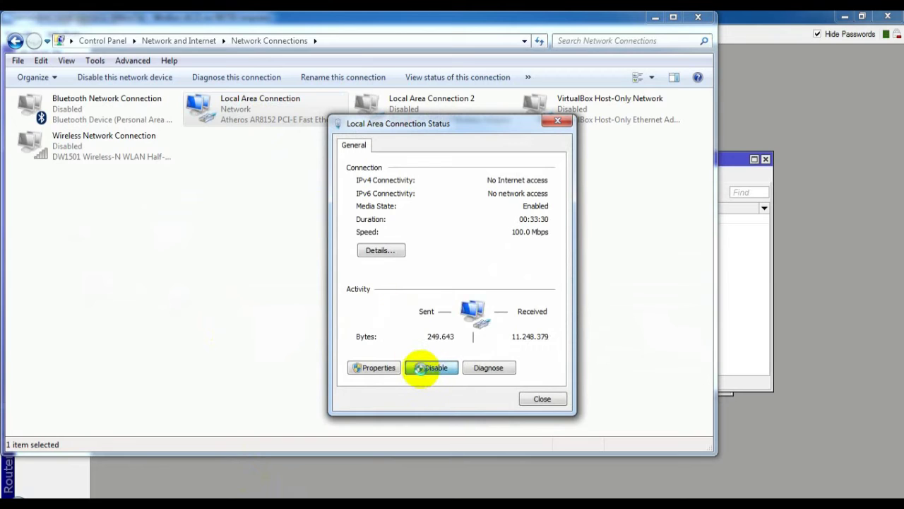
left_click(428, 368)
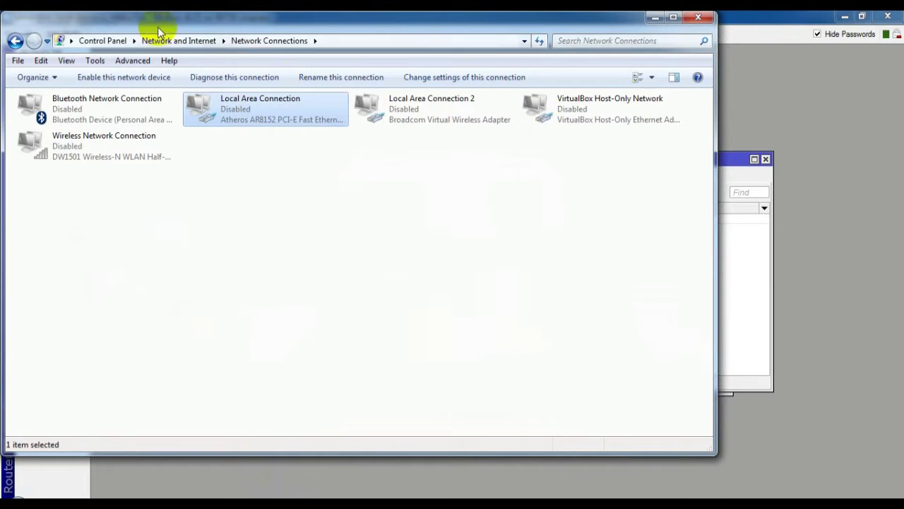
double_click(258, 110)
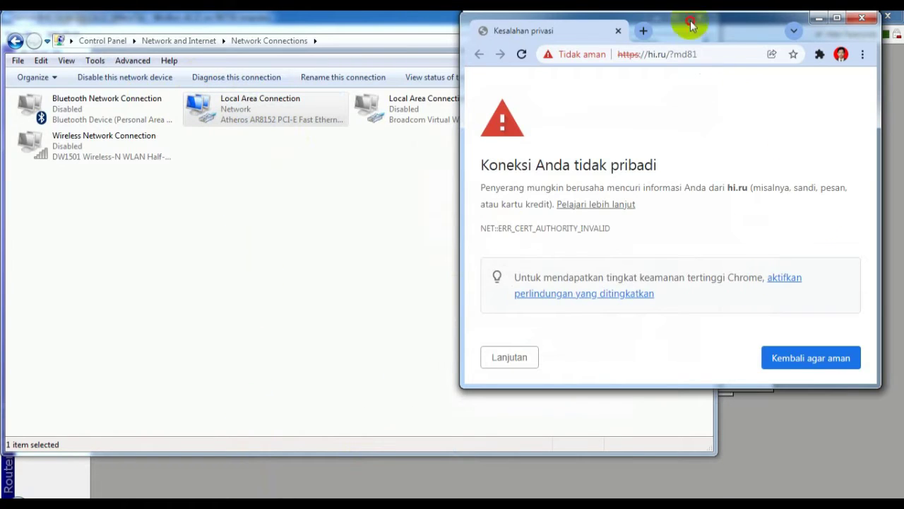
left_click_drag(693, 24, 647, 44)
Step: Maximize Chrome and search for 'yt' in a new tab to test internet access
left_click(792, 37)
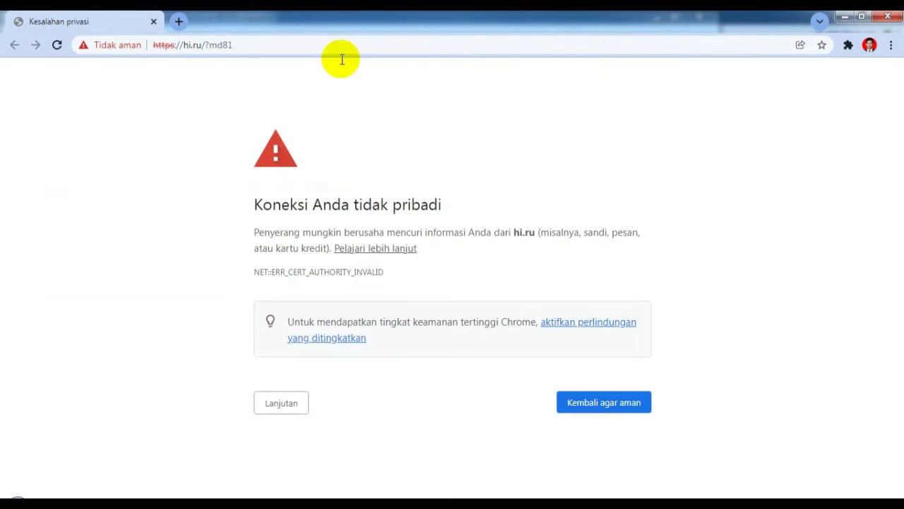
left_click(180, 21)
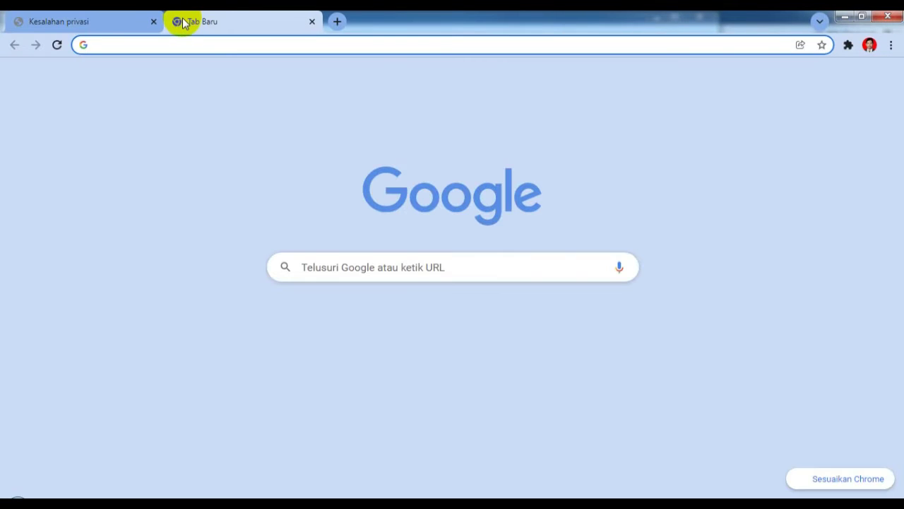
type("yt")
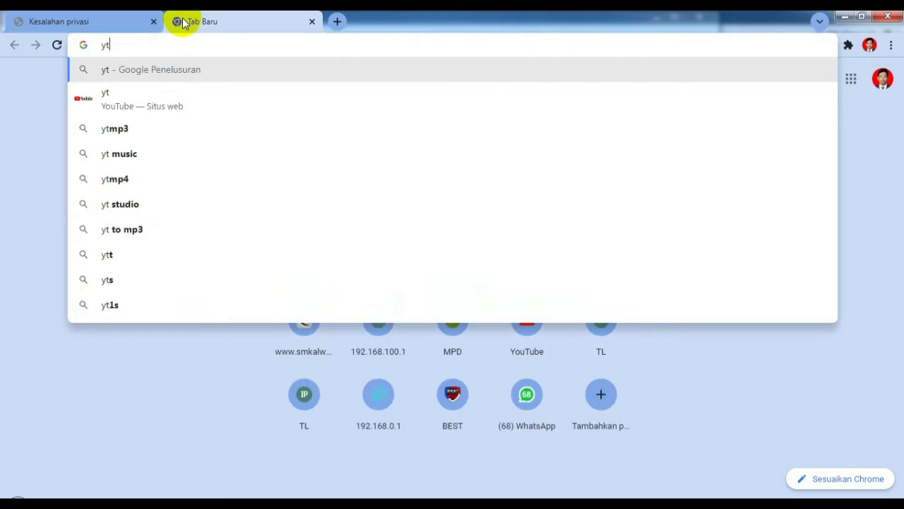
key("Return")
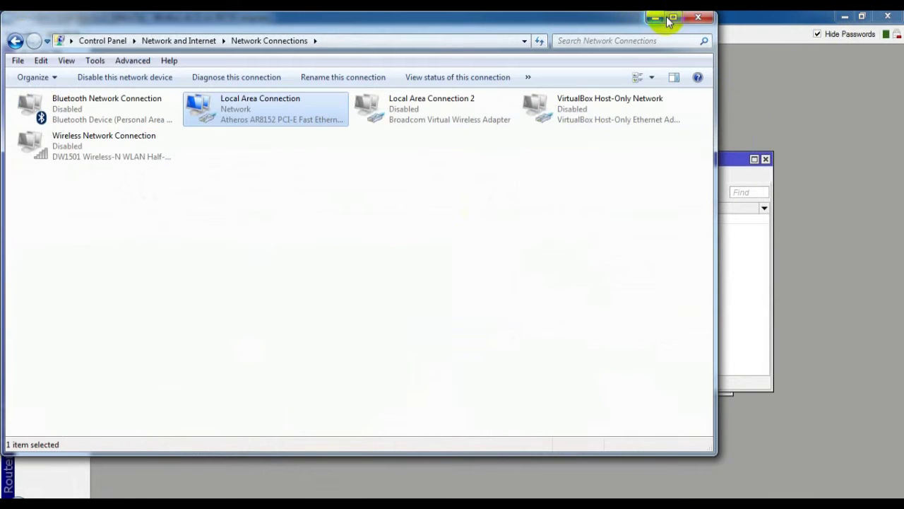
Step: Dismiss the connection error, relaunch WinBox, log into the router at 192.168.100.1, and maximize it
left_click(655, 17)
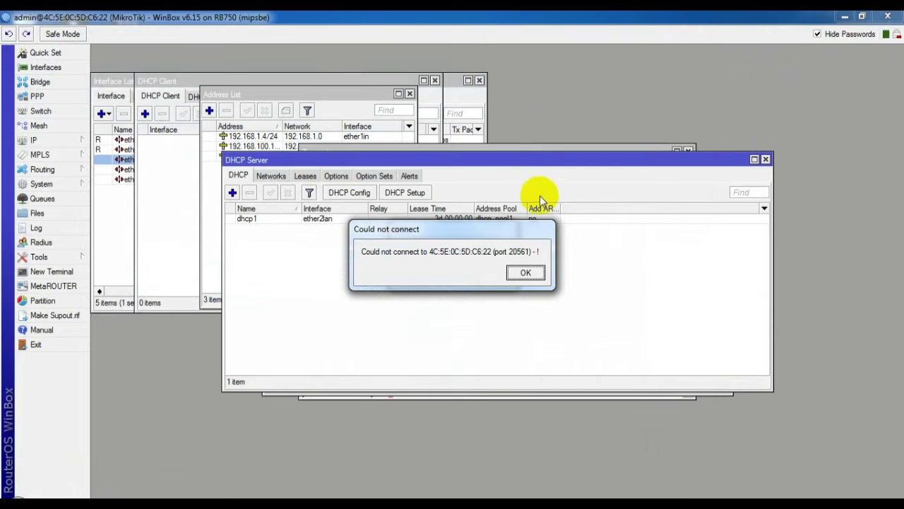
left_click(526, 272)
left_click(375, 310)
double_click(124, 244)
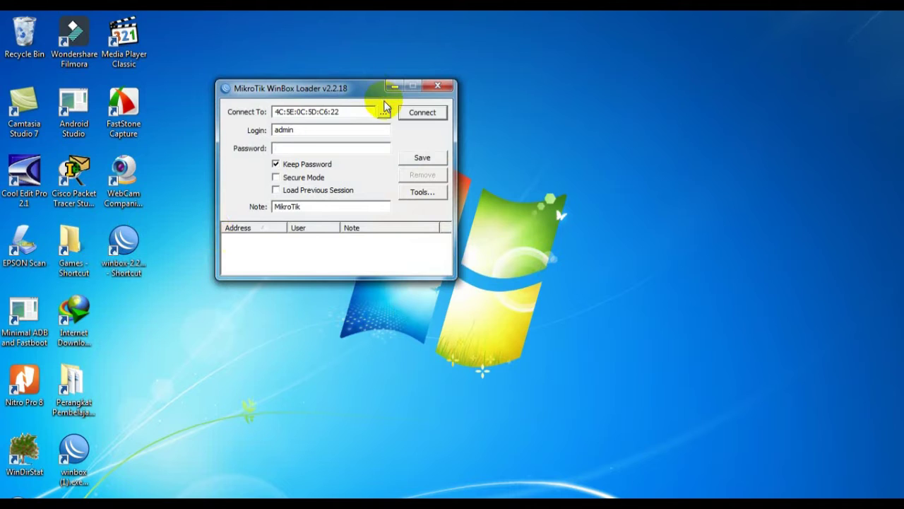
left_click(383, 112)
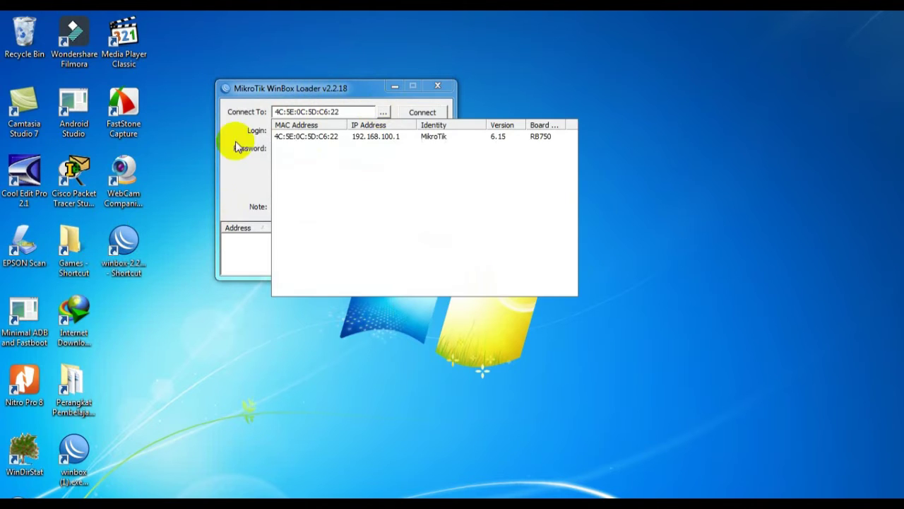
left_click(311, 138)
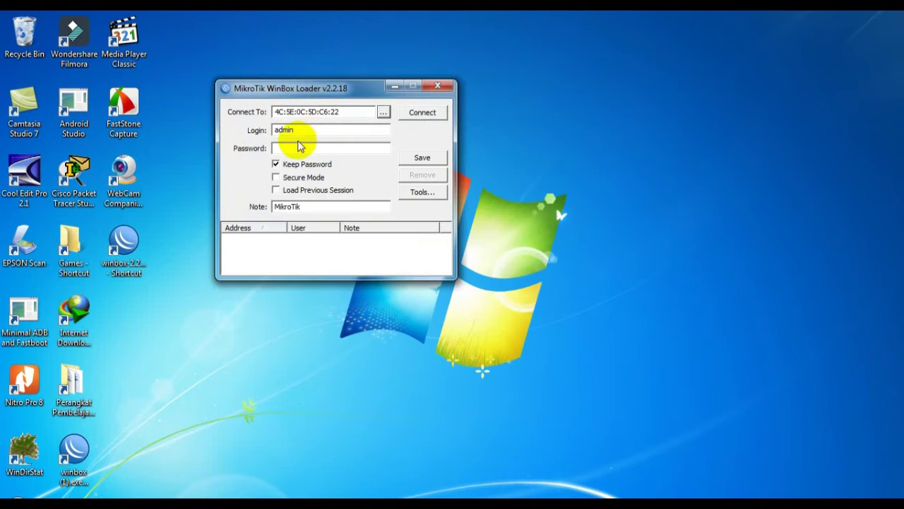
left_click(428, 111)
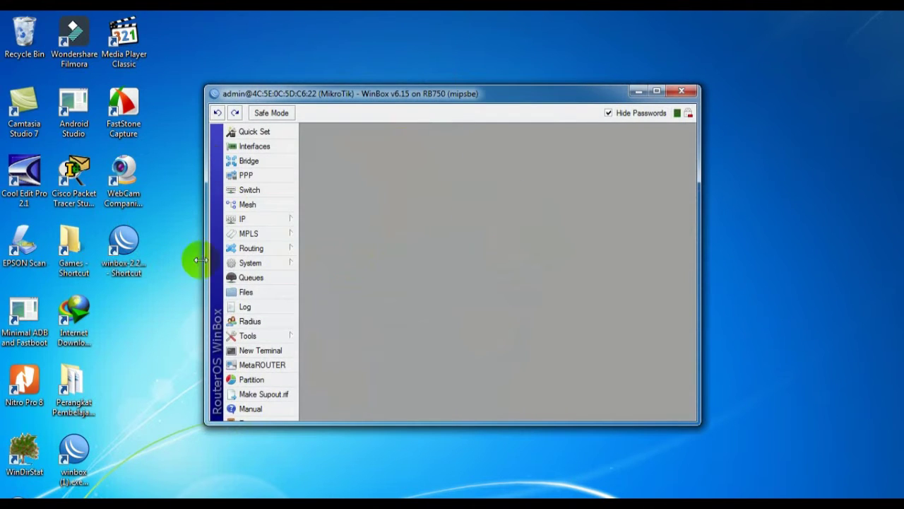
left_click(656, 91)
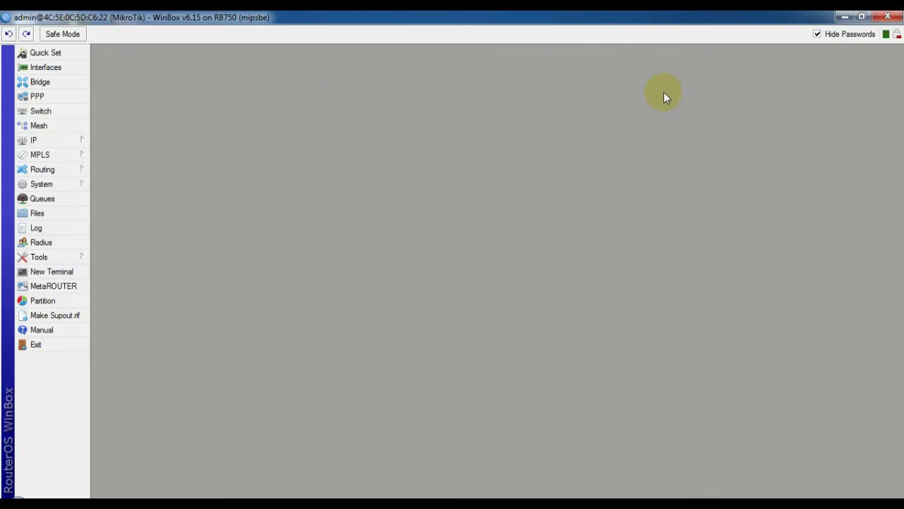
Step: Enable the SNTP client with primary id.pool.ntp.org and secondary asia.pool.ntp.org, and save
left_click(44, 184)
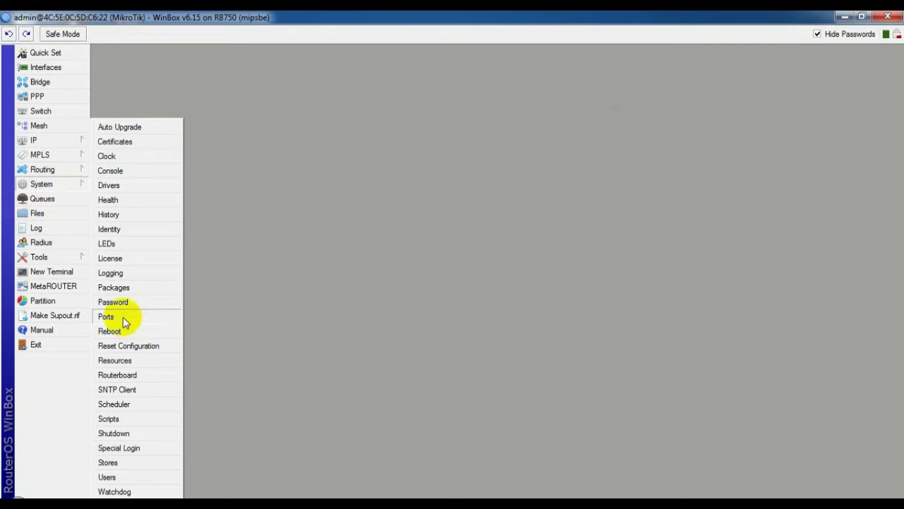
left_click(117, 389)
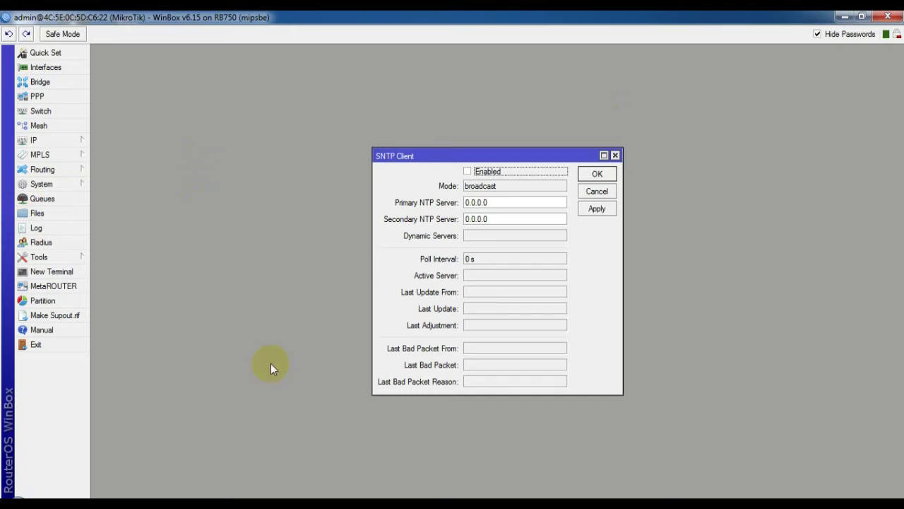
left_click(468, 172)
left_click(497, 201)
double_click(498, 201)
key("BackSpace")
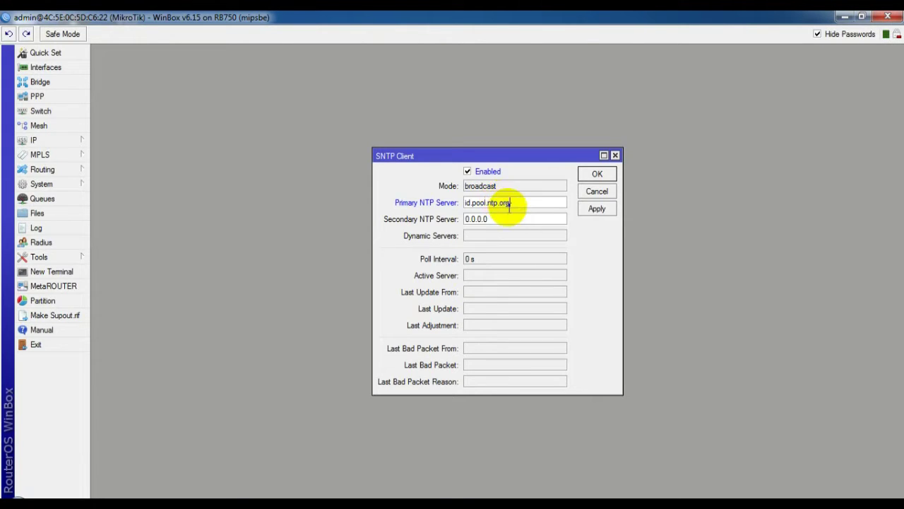
double_click(506, 219)
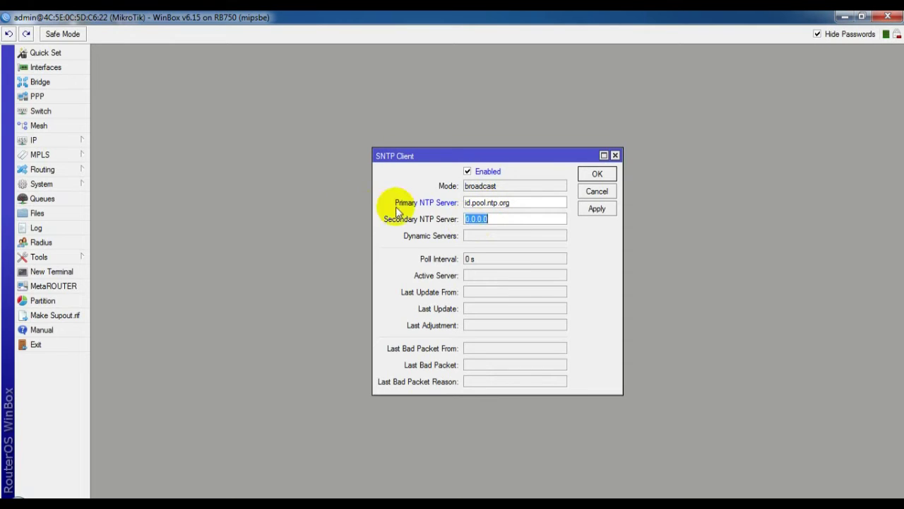
key("BackSpace")
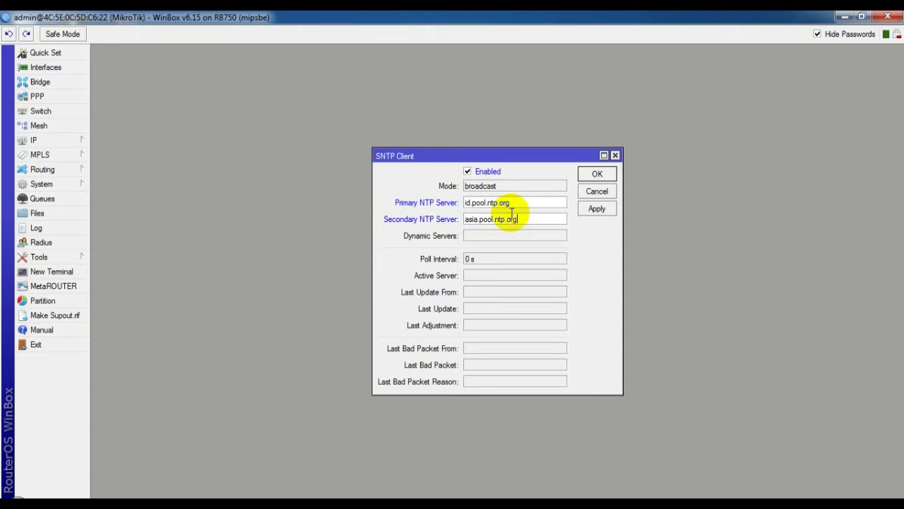
left_click(598, 173)
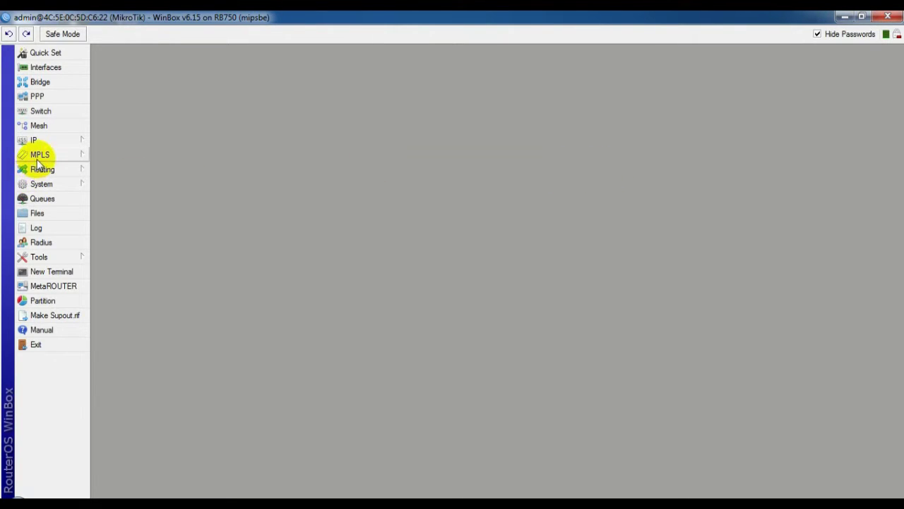
Step: Open System > Clock, edit the Time field, and browse the time zone list
left_click(42, 185)
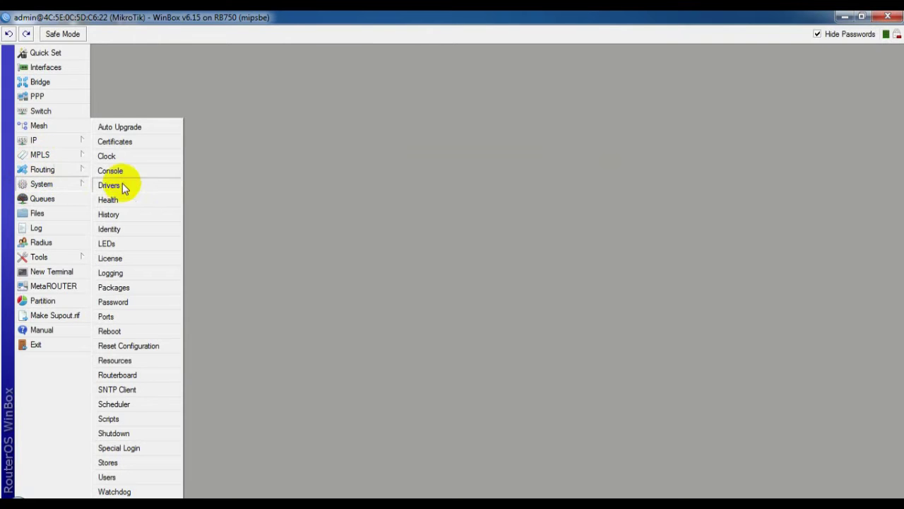
left_click(108, 156)
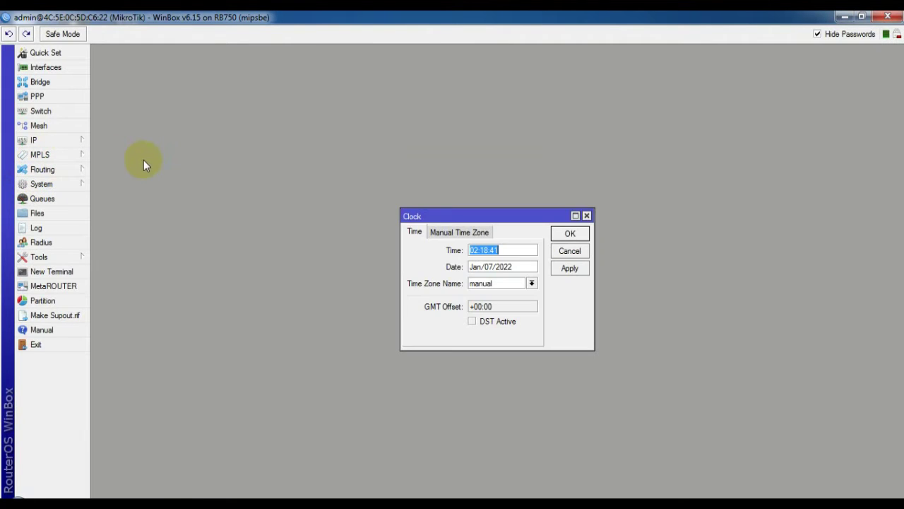
left_click(481, 248)
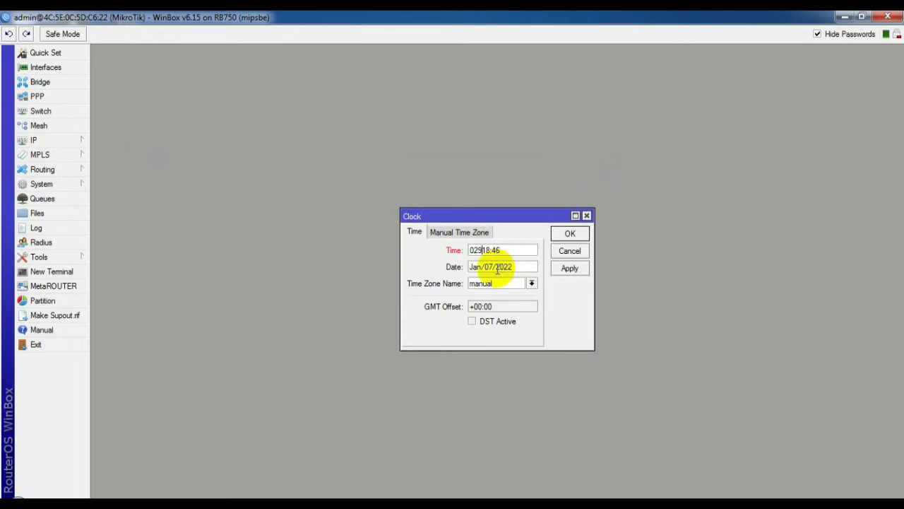
left_click(532, 284)
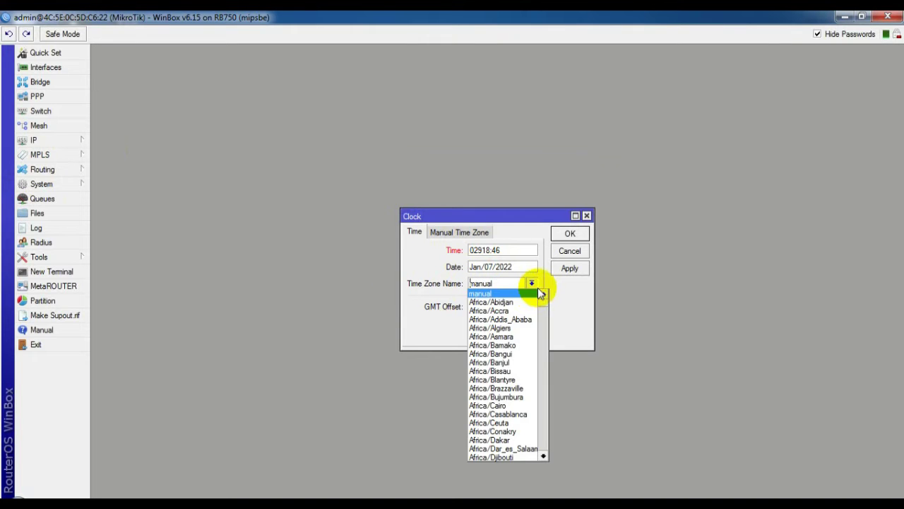
scroll(517, 331, "down", 7)
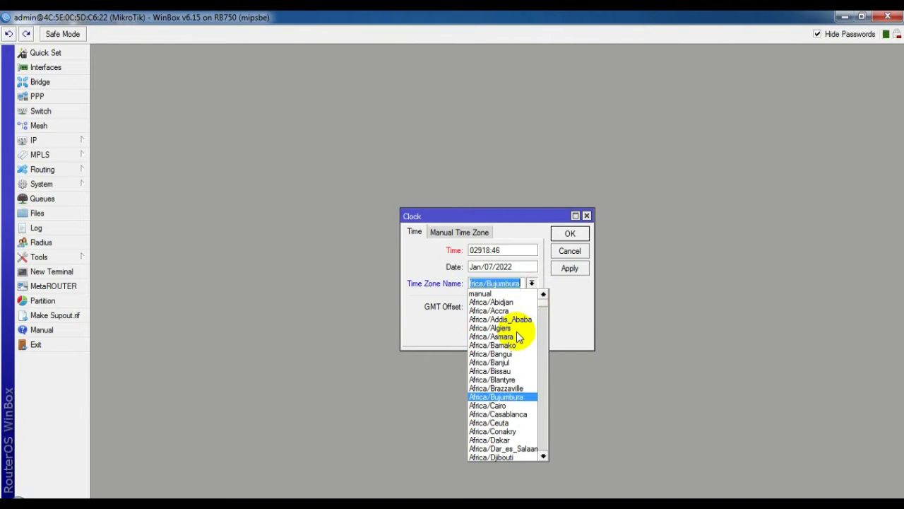
scroll(516, 337, "down", 9)
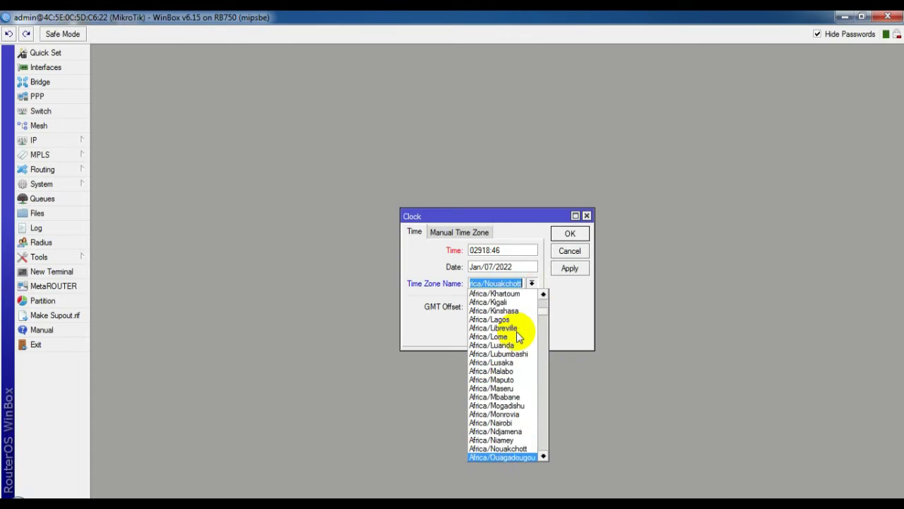
key("Down")
key("Down")
key("Down")
key("Down")
key("Down")
key("Down")
key("Down")
key("Down")
key("Down")
key("Down")
key("Down")
key("Down")
key("Down")
key("Down")
key("Down")
key("Down")
key("Down")
key("Down")
key("Down")
key("Down")
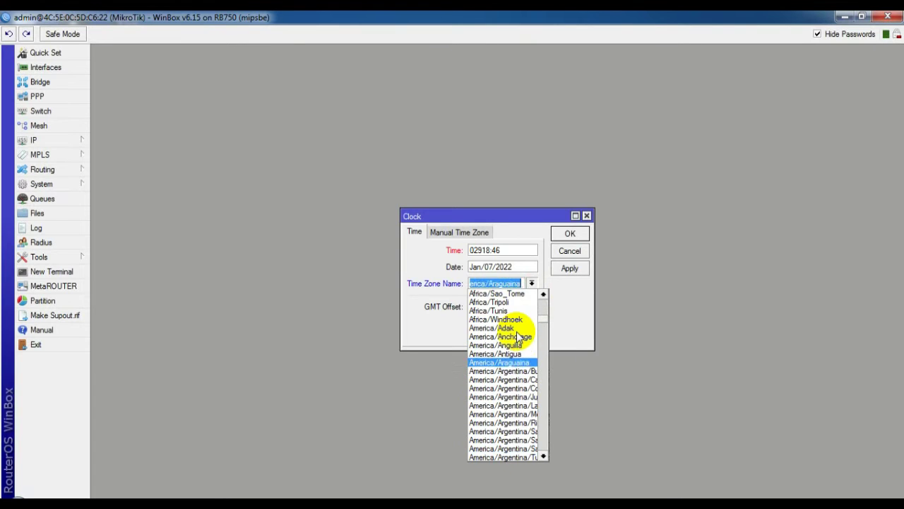
key("Down")
key("Down")
key("Down")
key("Down")
key("Down")
key("Down")
key("Down")
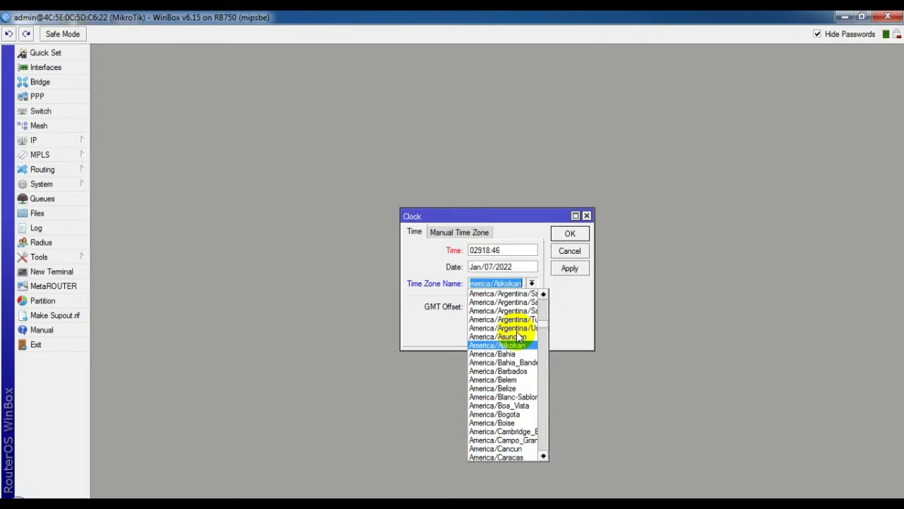
left_click(426, 325)
Step: Scroll through the time zones and choose Asia/Jakarta
left_click(533, 284)
scroll(519, 311, "down", 7)
scroll(523, 329, "down", 4)
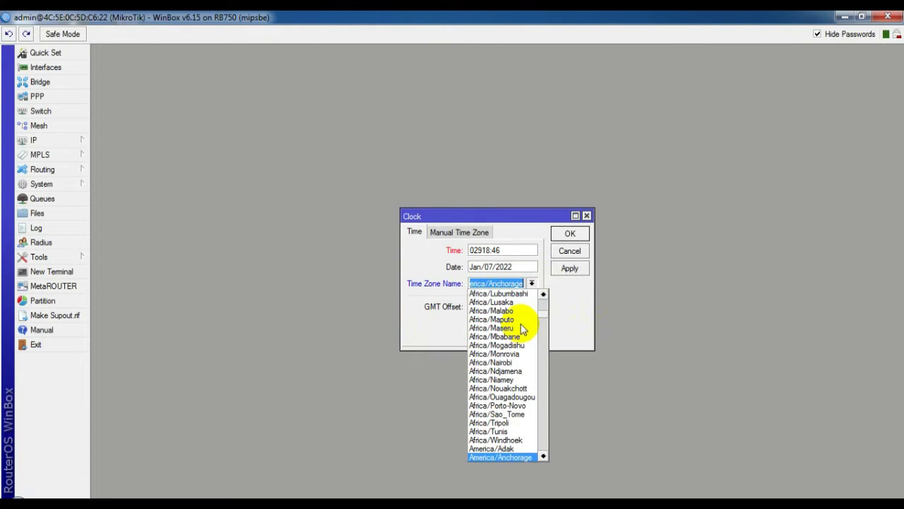
key("Down")
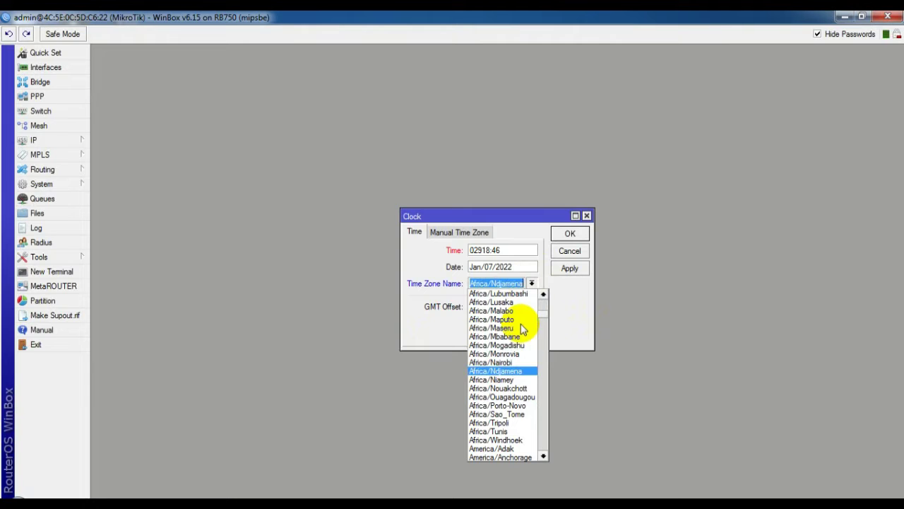
scroll(499, 373, "down", 5)
scroll(497, 374, "down", 15)
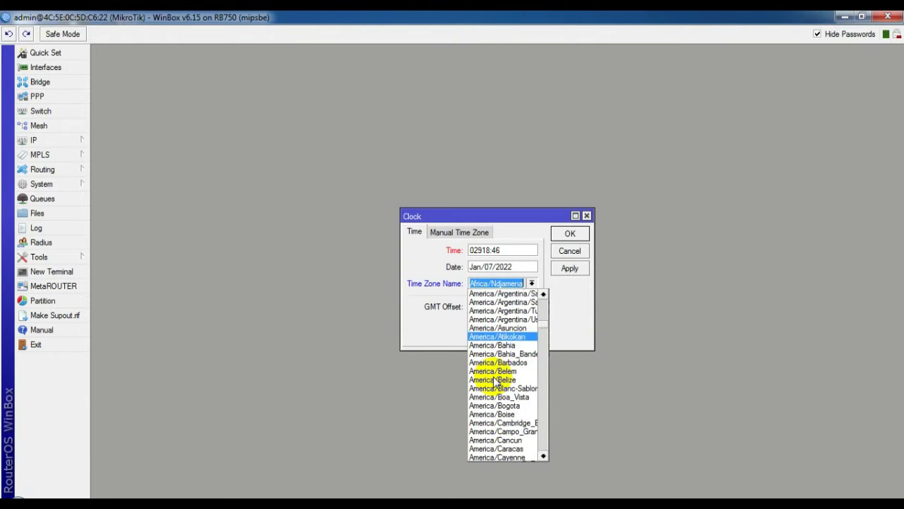
scroll(495, 381, "down", 18)
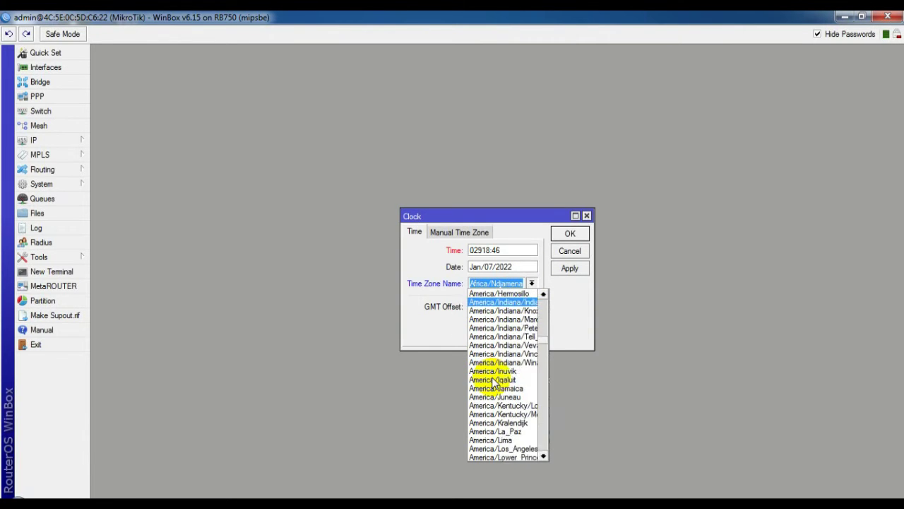
scroll(495, 378, "down", 17)
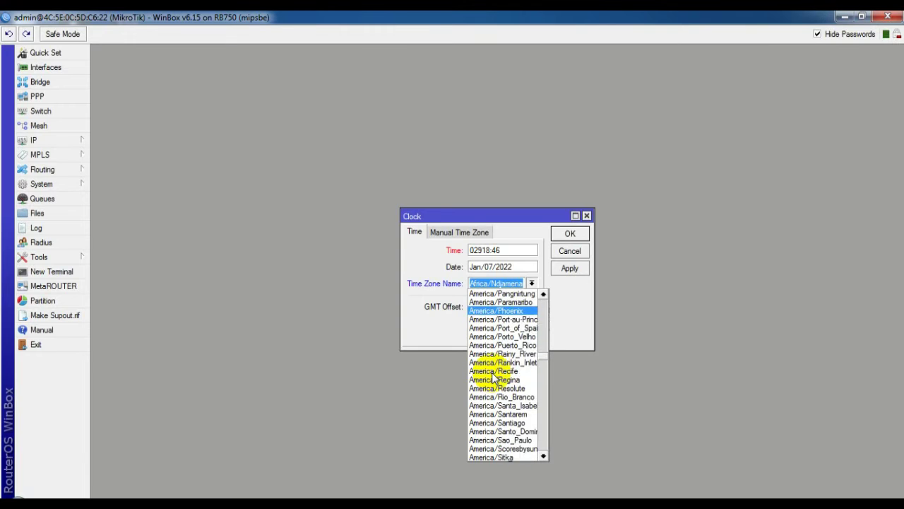
scroll(495, 378, "down", 9)
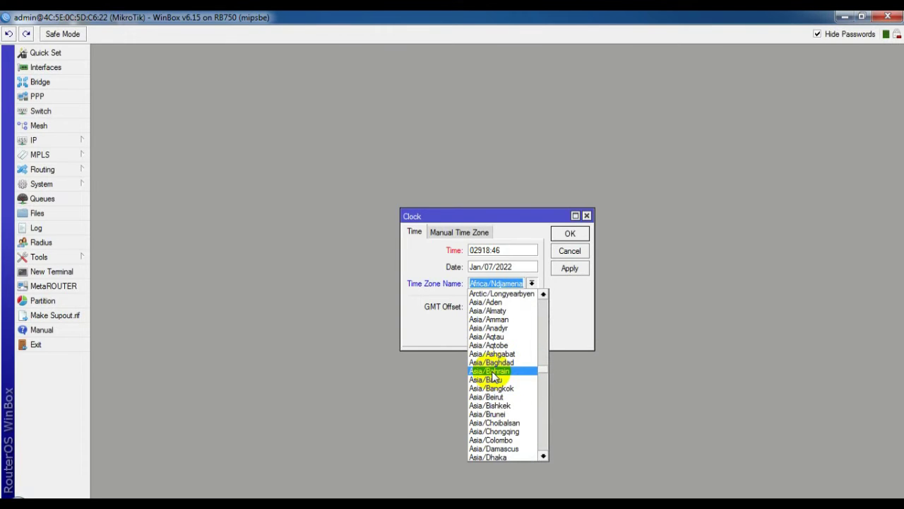
scroll(495, 375, "down", 9)
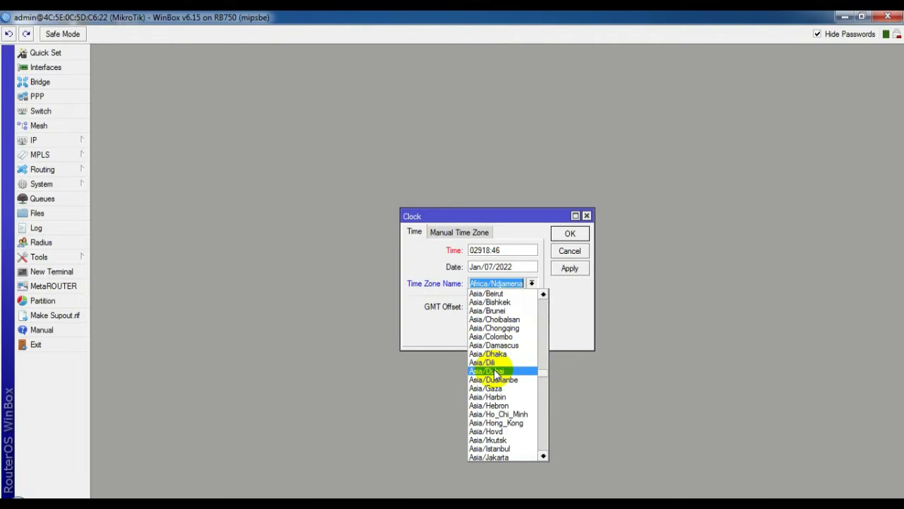
scroll(495, 374, "down", 4)
left_click(490, 423)
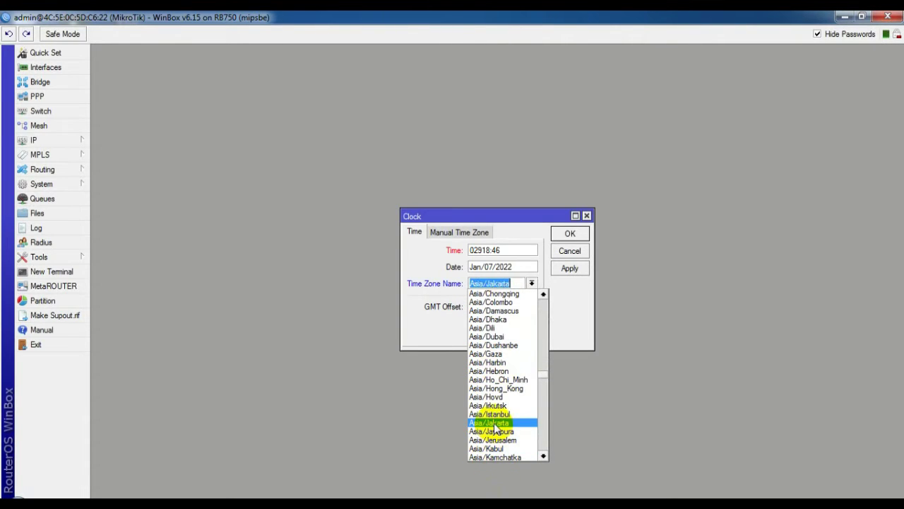
Step: Apply, dismiss the Wrong Time error, and close the Clock window without saving
left_click(571, 268)
left_click(482, 272)
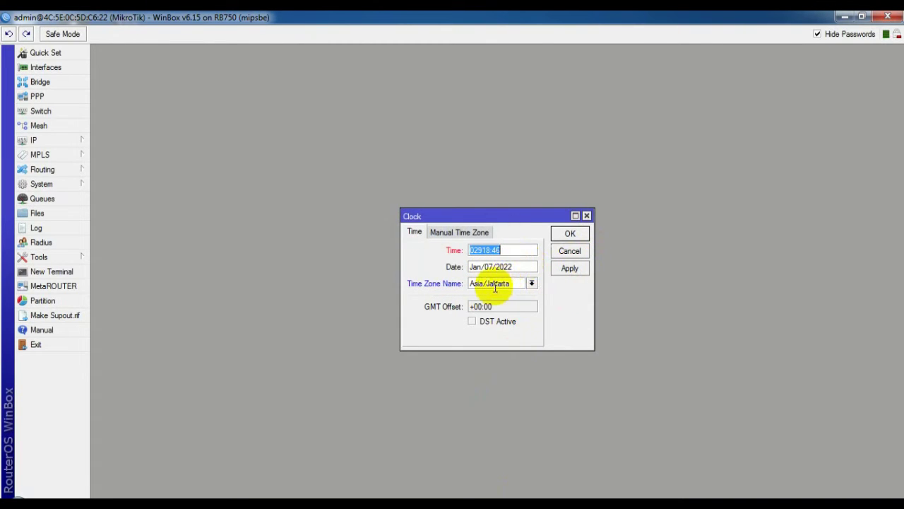
left_click(484, 250)
left_click(484, 250)
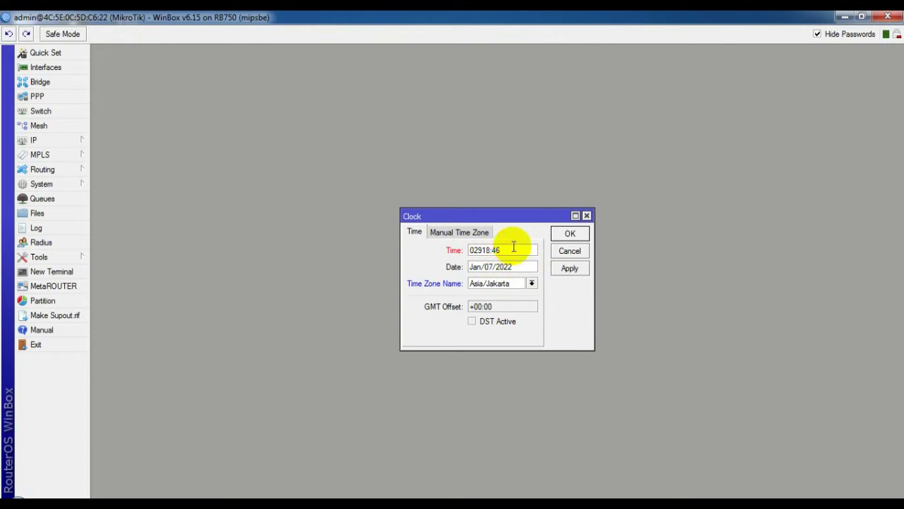
left_click(587, 216)
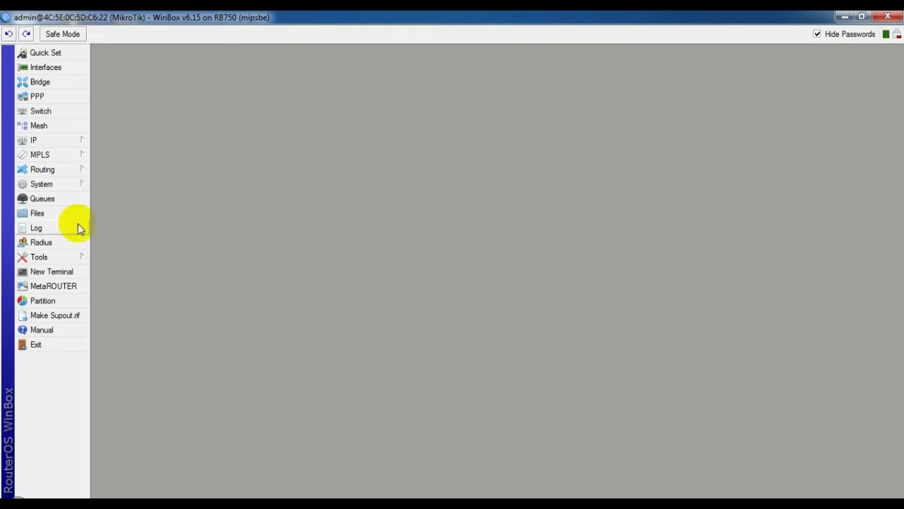
Step: Open System > Clock and correct the Time field
left_click(40, 184)
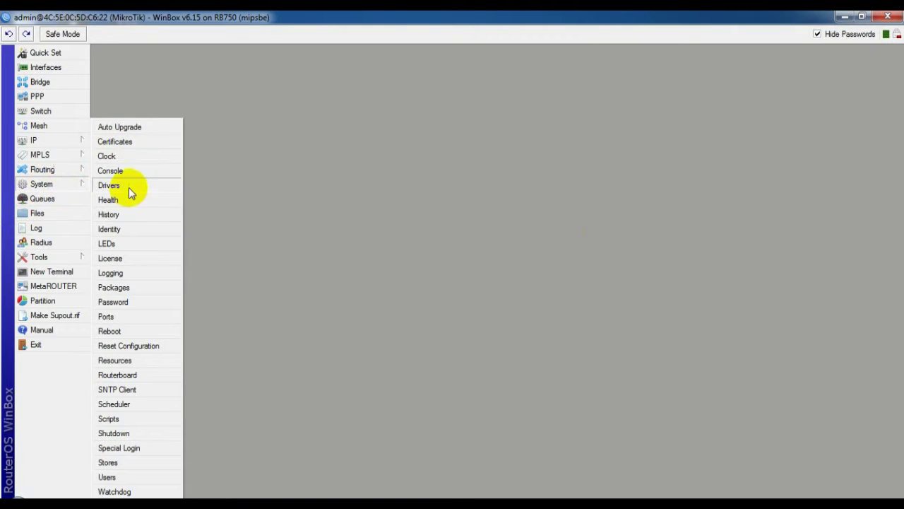
left_click(130, 158)
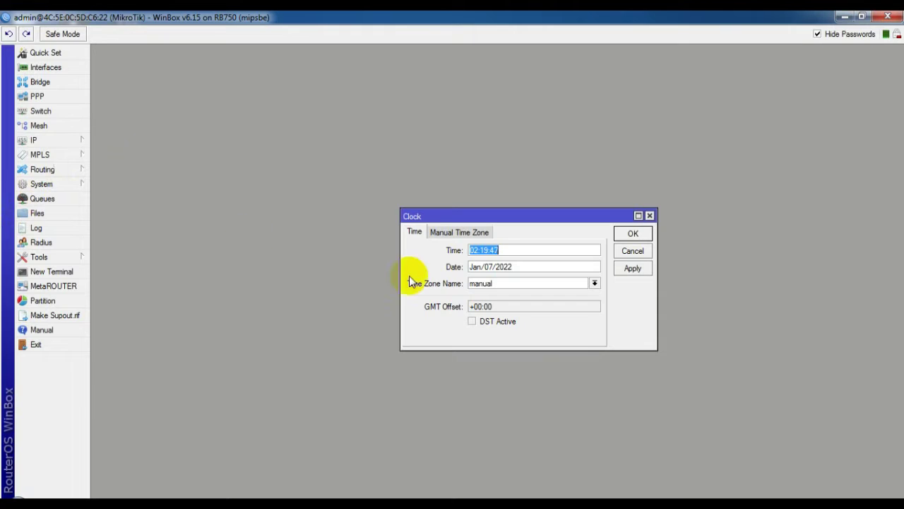
left_click(478, 250)
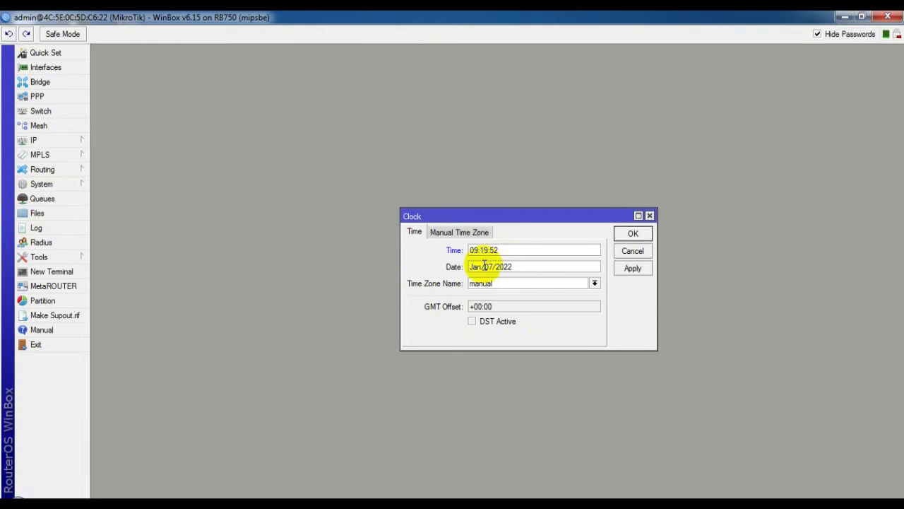
Step: Select the Asia/Jakarta time zone, apply it, and close the Clock dialog with OK
left_click(595, 283)
scroll(575, 311, "down", 7)
scroll(575, 337, "down", 16)
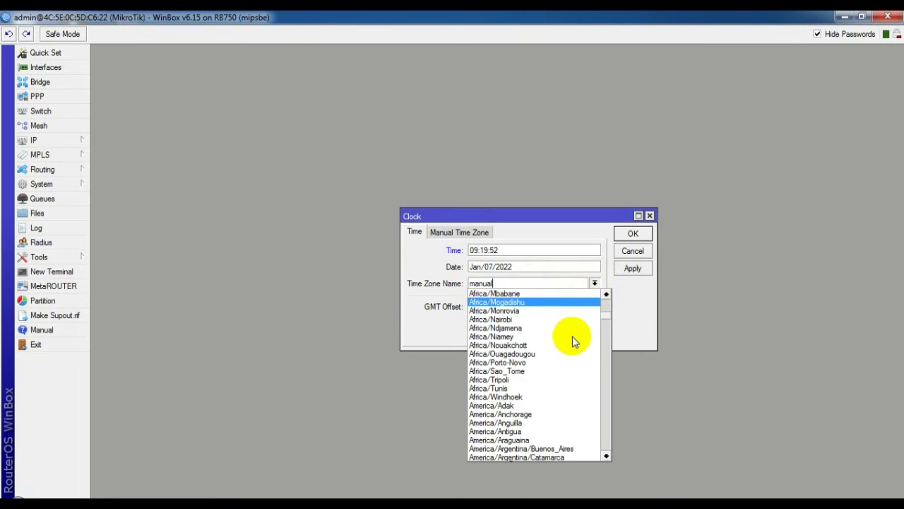
scroll(565, 337, "down", 15)
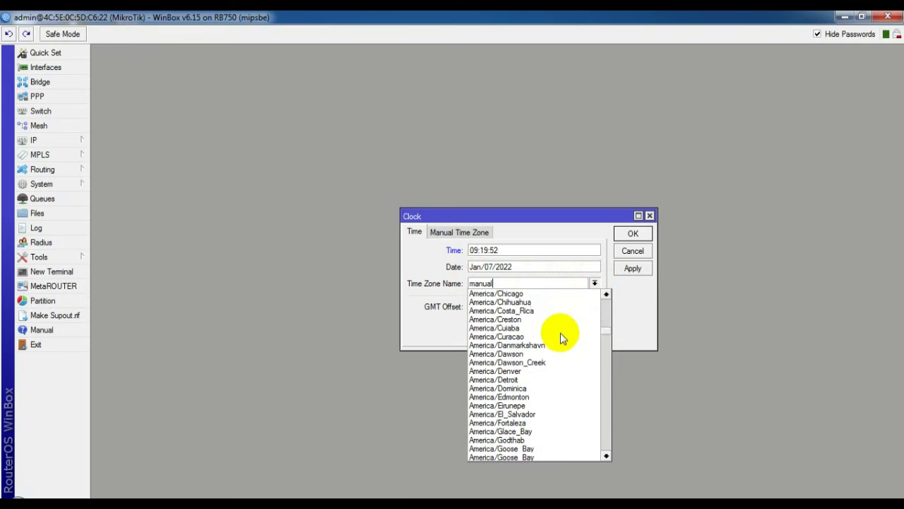
scroll(548, 356, "down", 16)
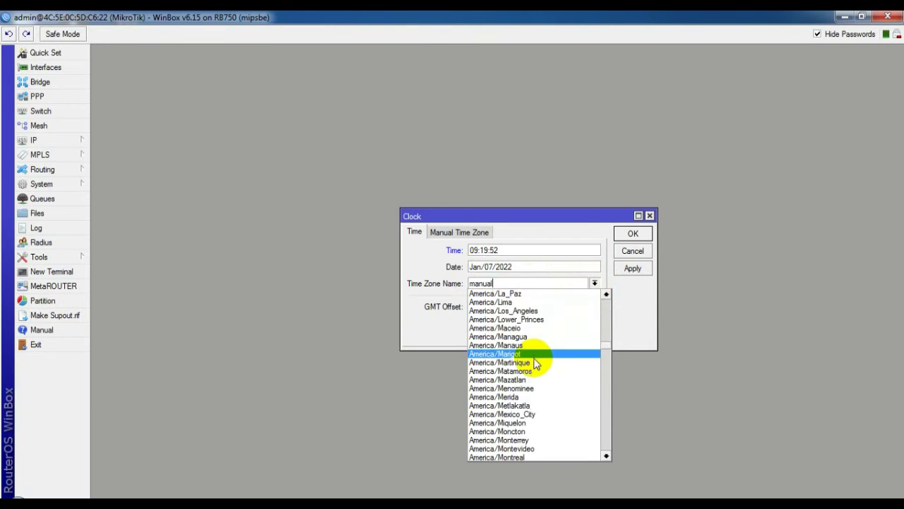
scroll(533, 364, "down", 12)
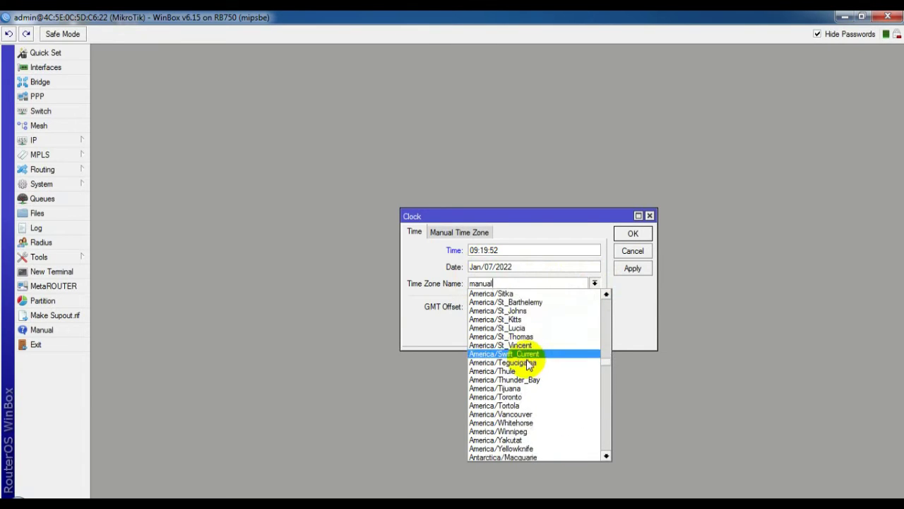
scroll(493, 415, "down", 6)
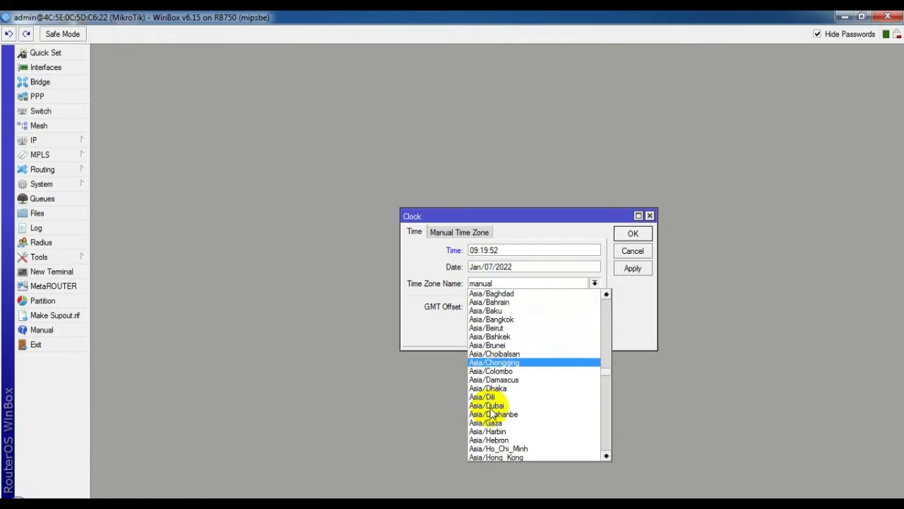
left_click(503, 415)
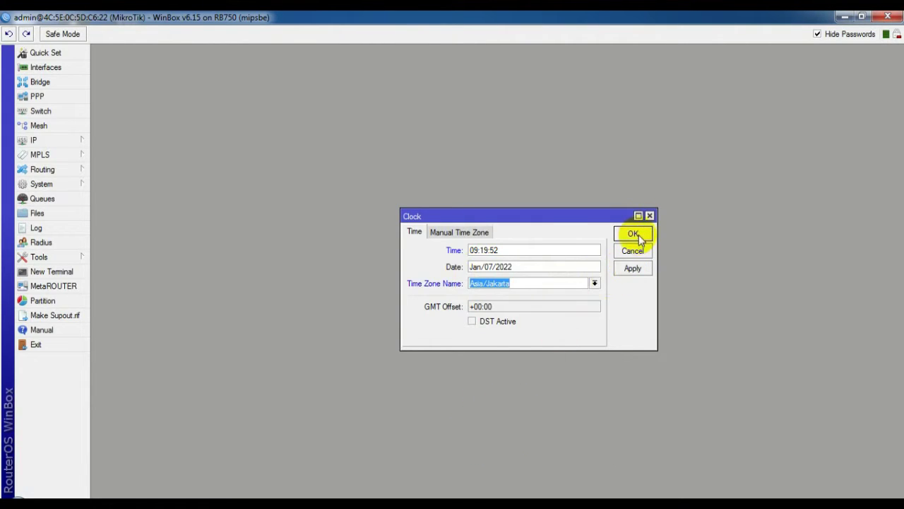
left_click(635, 268)
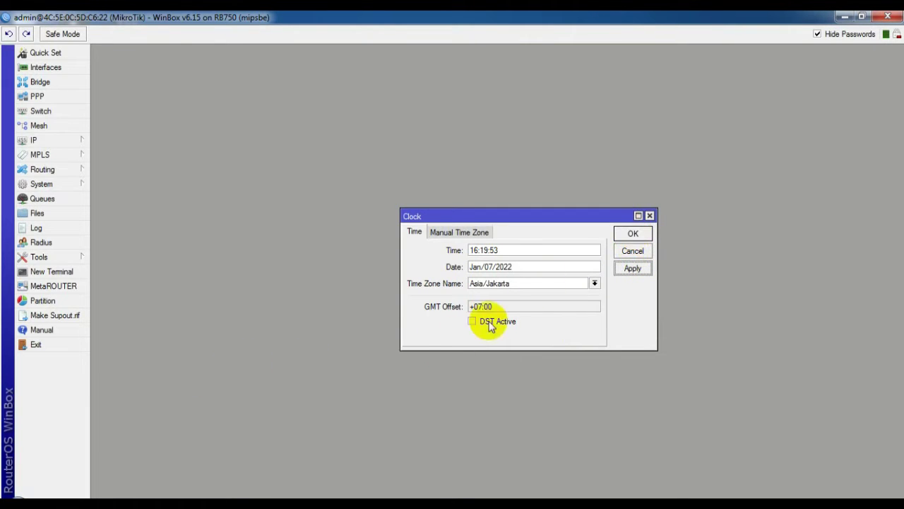
left_click(633, 236)
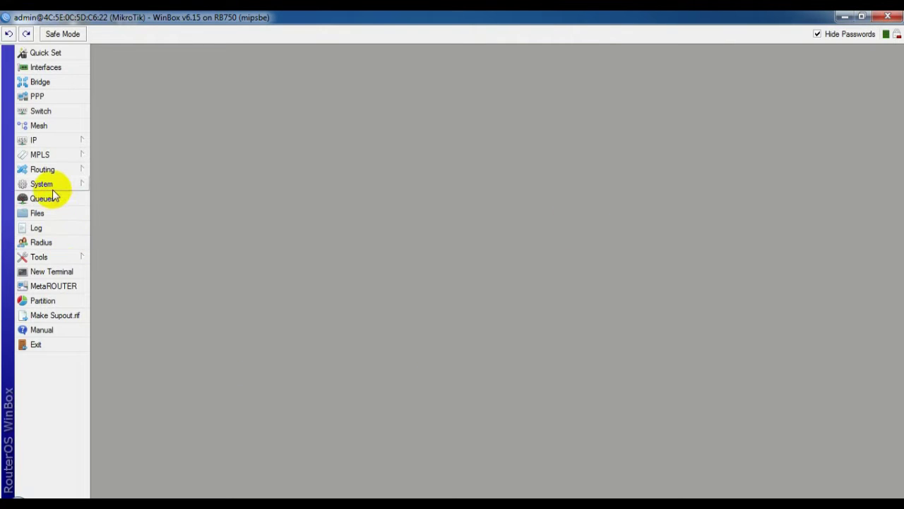
Step: Open IP > Web Proxy and tick Enabled and Anonymous
left_click(50, 141)
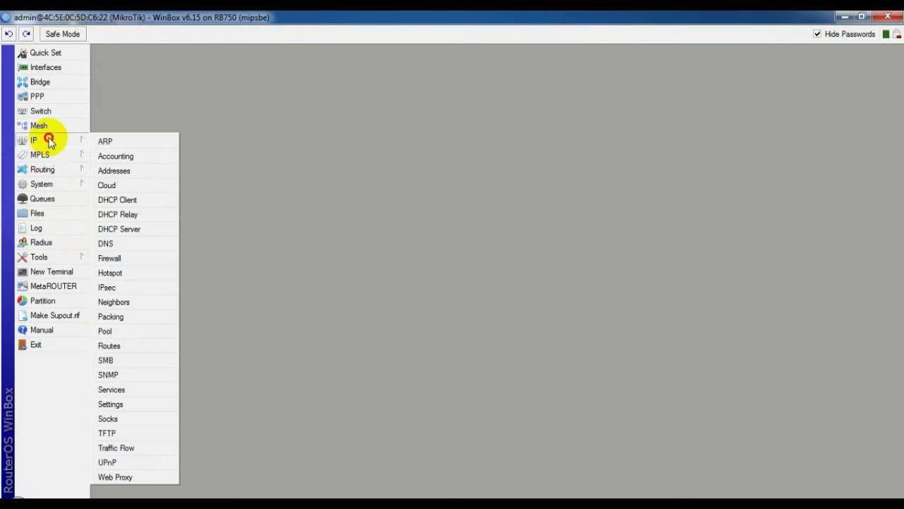
left_click(138, 479)
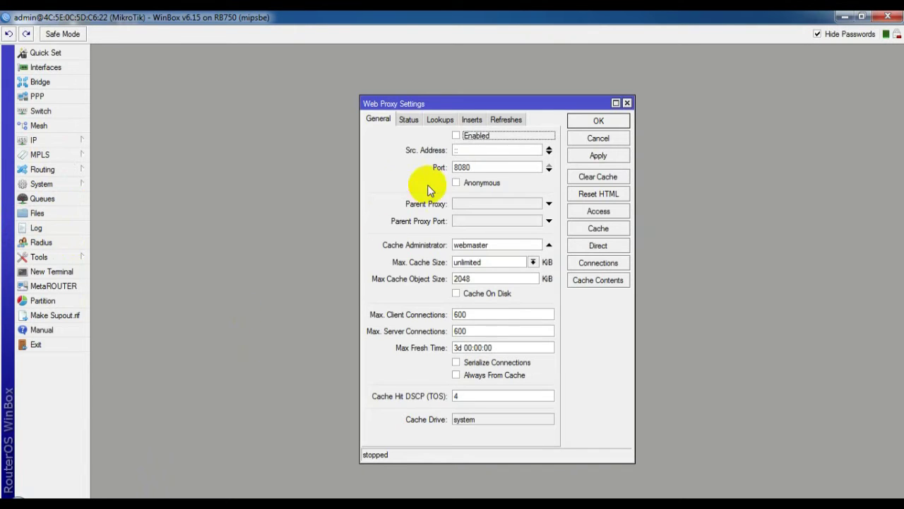
left_click(458, 137)
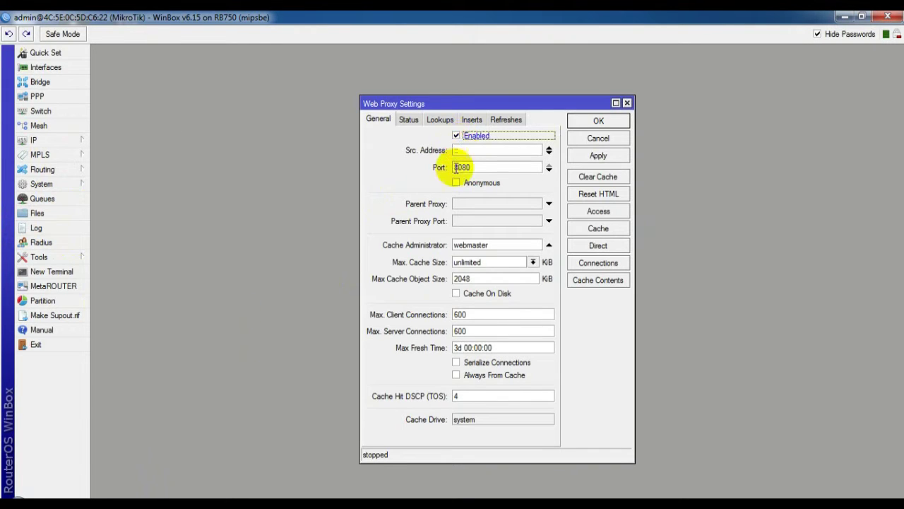
left_click(457, 184)
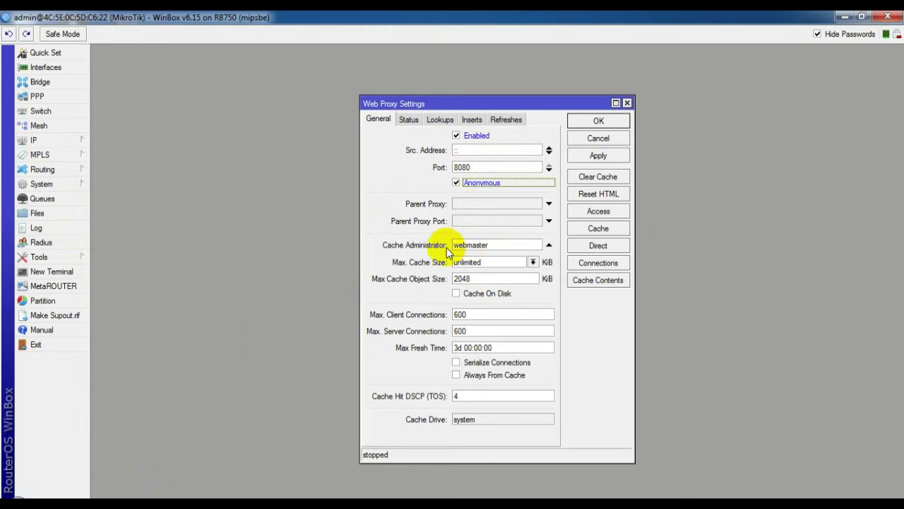
Step: Replace Cache Administrator 'webmaster' with the administrator's e-mail, apply, and close with OK
double_click(518, 243)
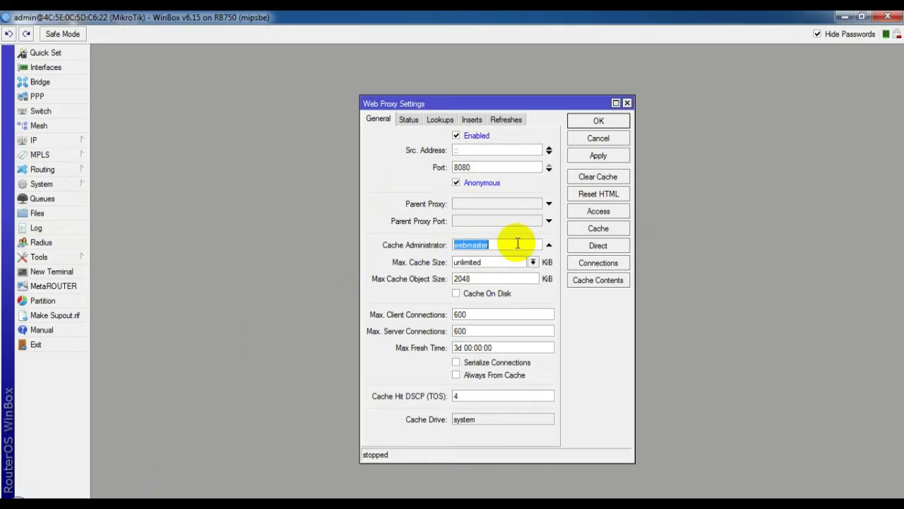
key("BackSpace")
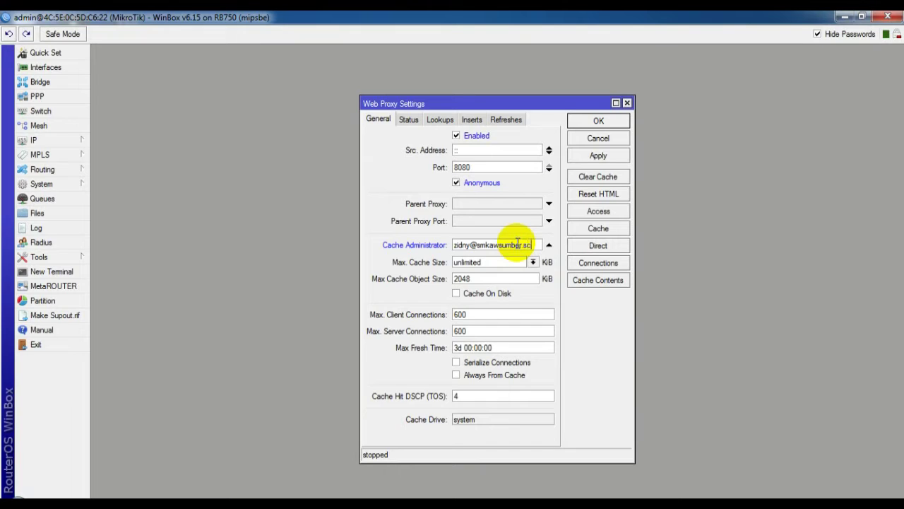
type("d")
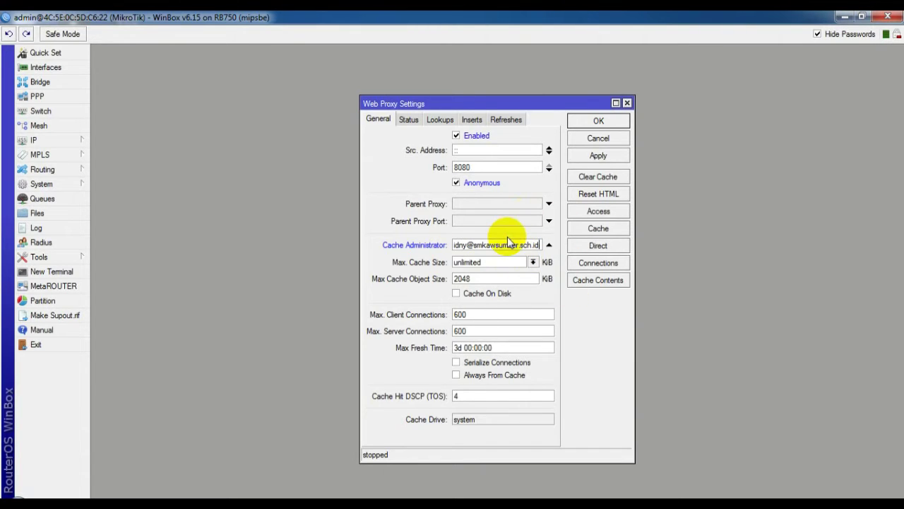
left_click(599, 155)
left_click(599, 122)
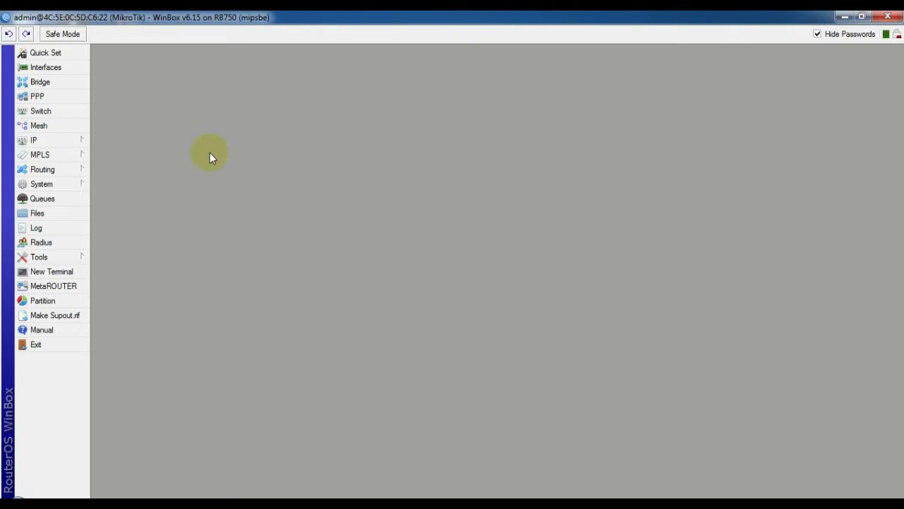
left_click(60, 141)
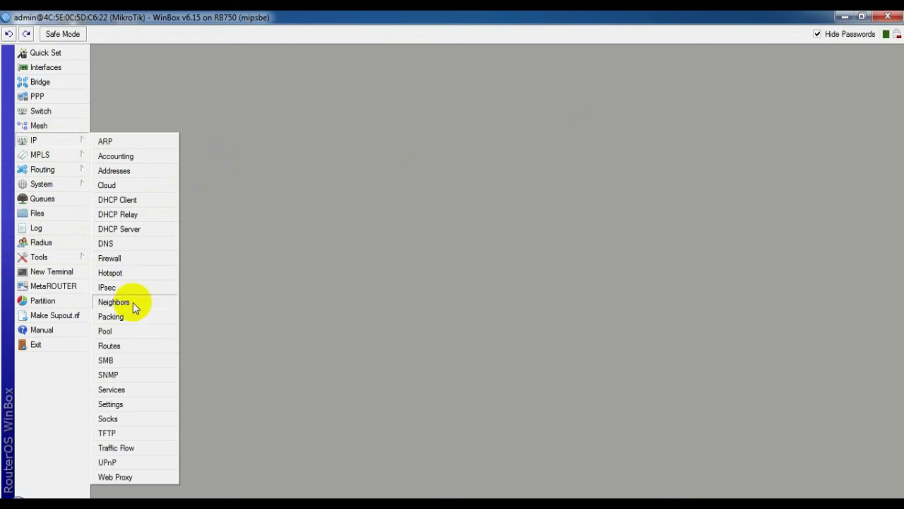
Step: Start Hotspot Setup on ether3hp and keep the 192.168.200.1/24 local address
left_click(111, 272)
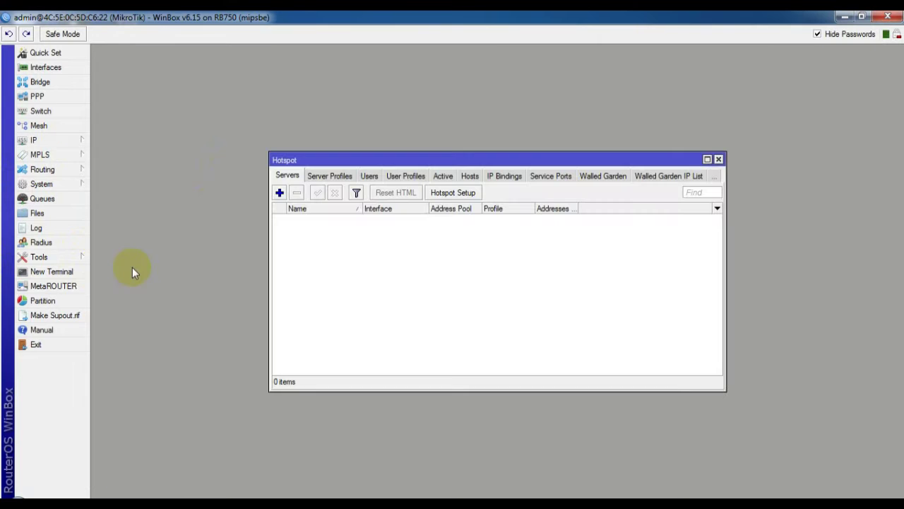
left_click(468, 194)
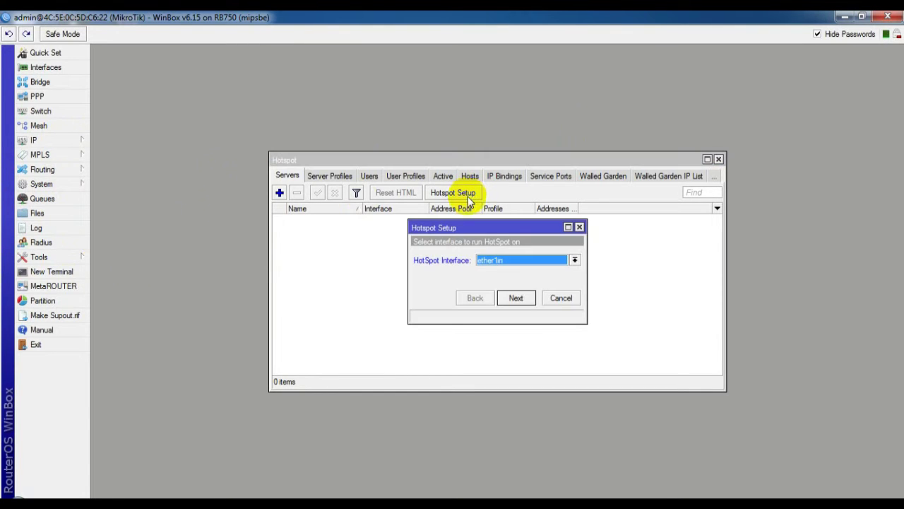
left_click(572, 260)
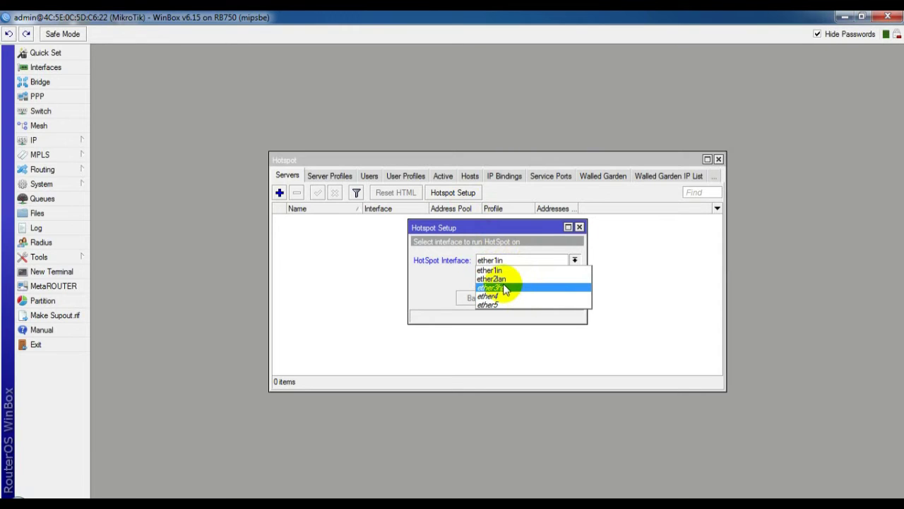
left_click(504, 288)
left_click(524, 300)
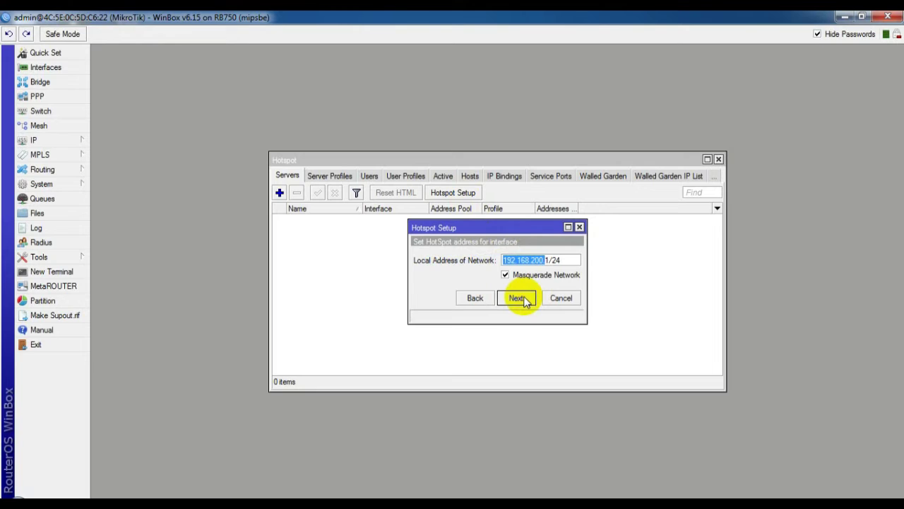
left_click(517, 298)
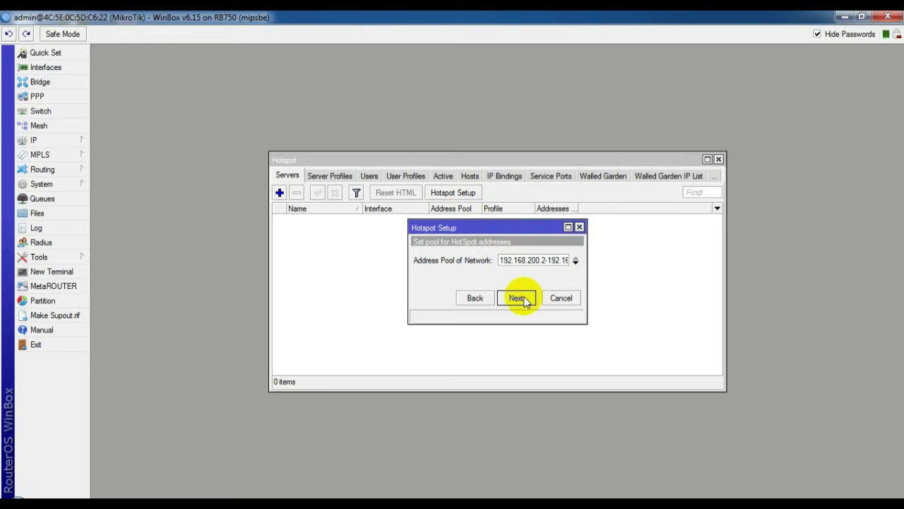
Step: Set the pool to 192.168.200.2-192.168.200.100, skip SSL and SMTP, and keep DNS 192.168.1.1, 8.8.8.8
left_click(562, 260)
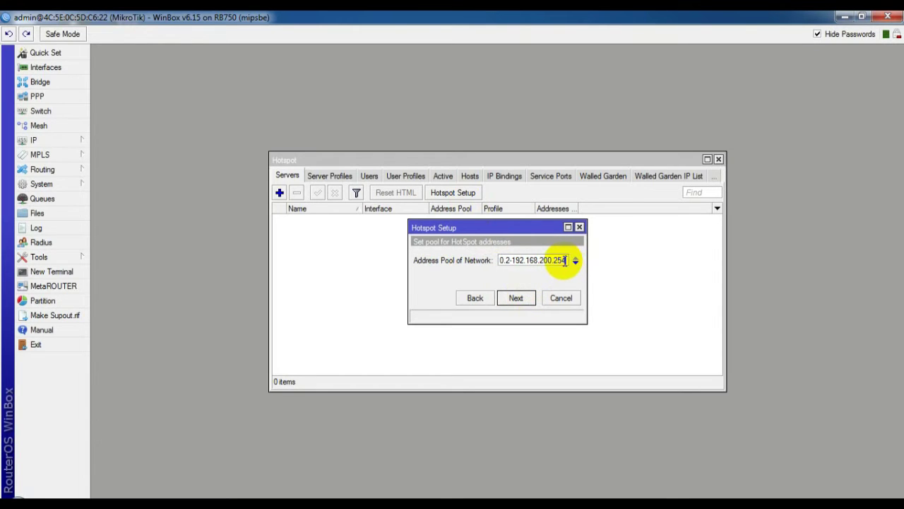
double_click(566, 261)
left_click(568, 261)
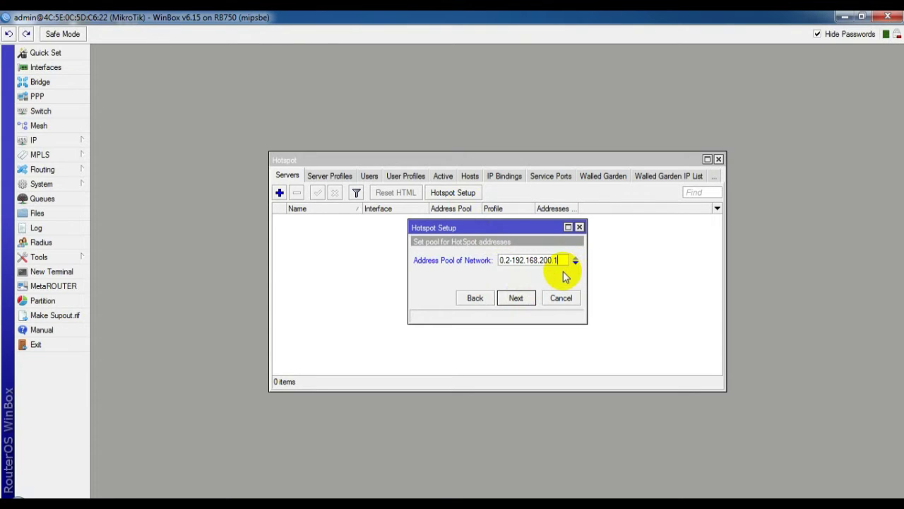
left_click(516, 299)
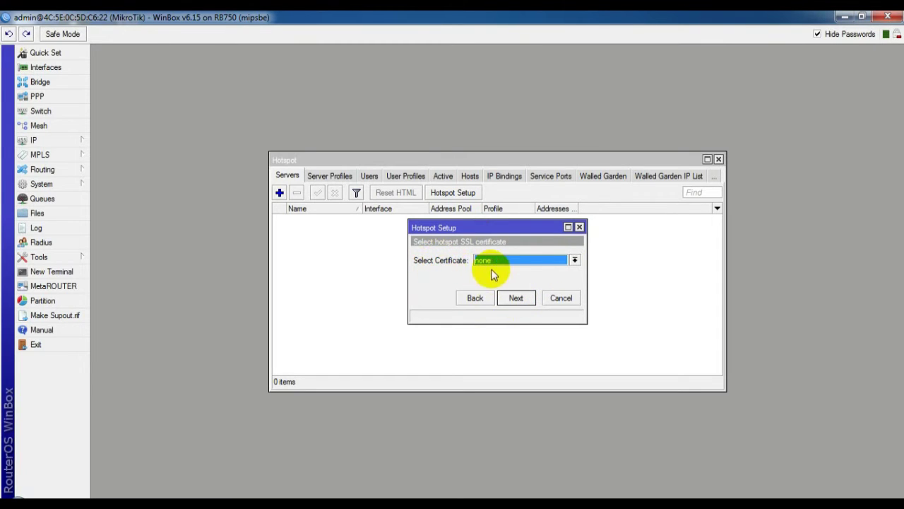
left_click(509, 297)
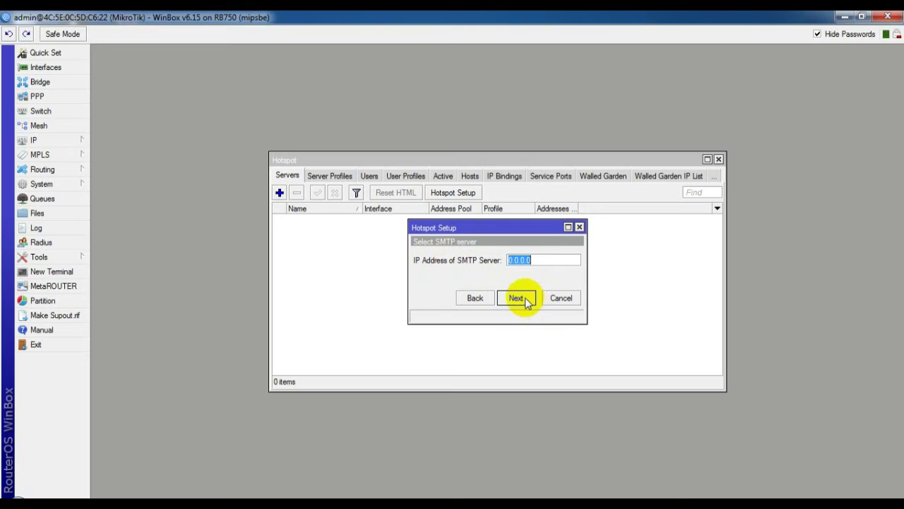
left_click(527, 302)
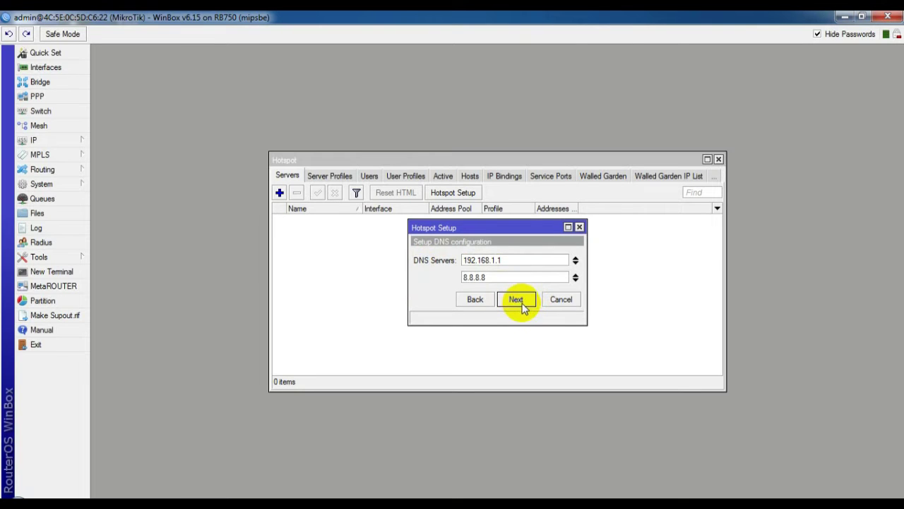
left_click(519, 302)
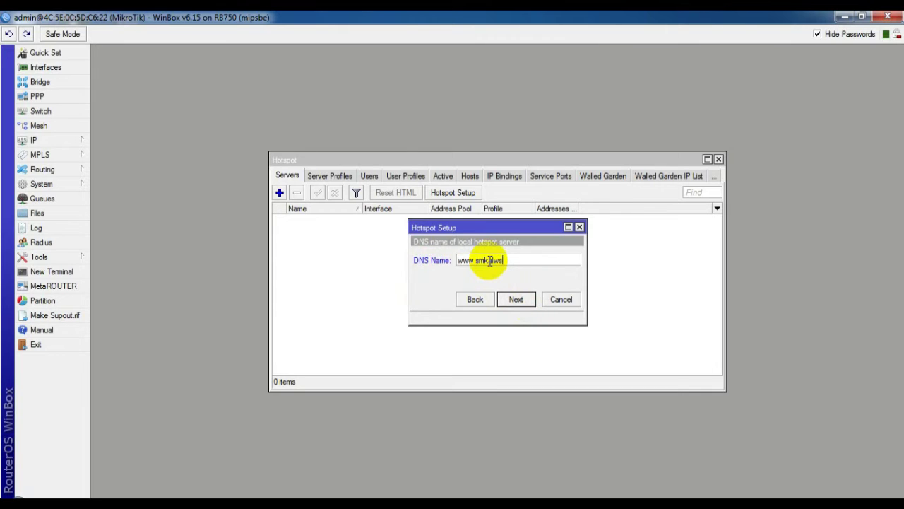
key("BackSpace")
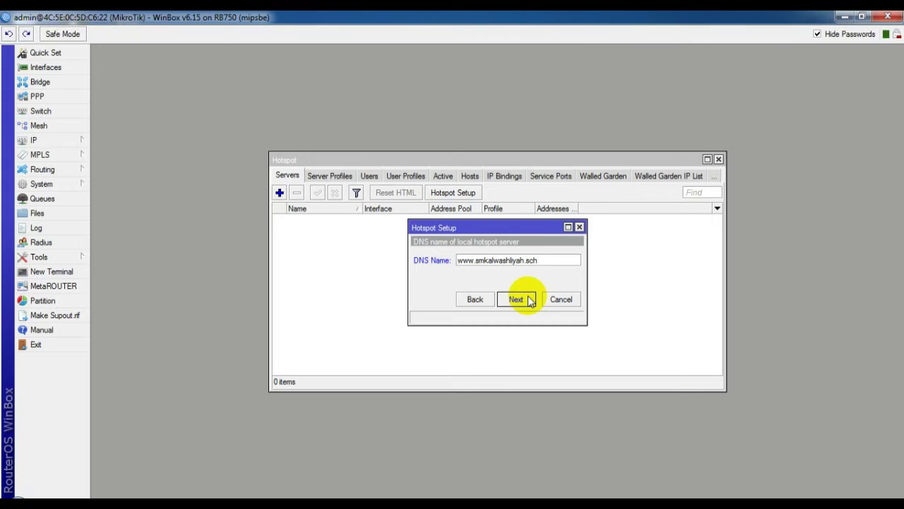
left_click(530, 300)
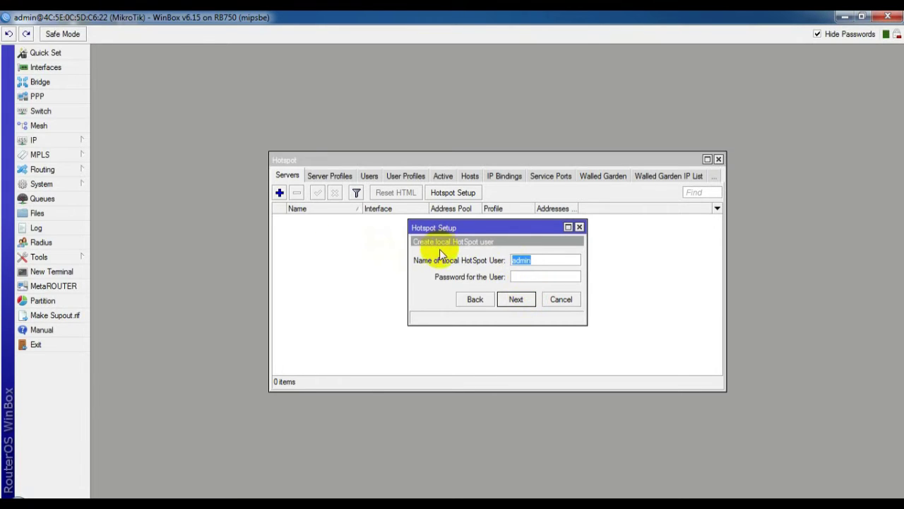
left_click(541, 279)
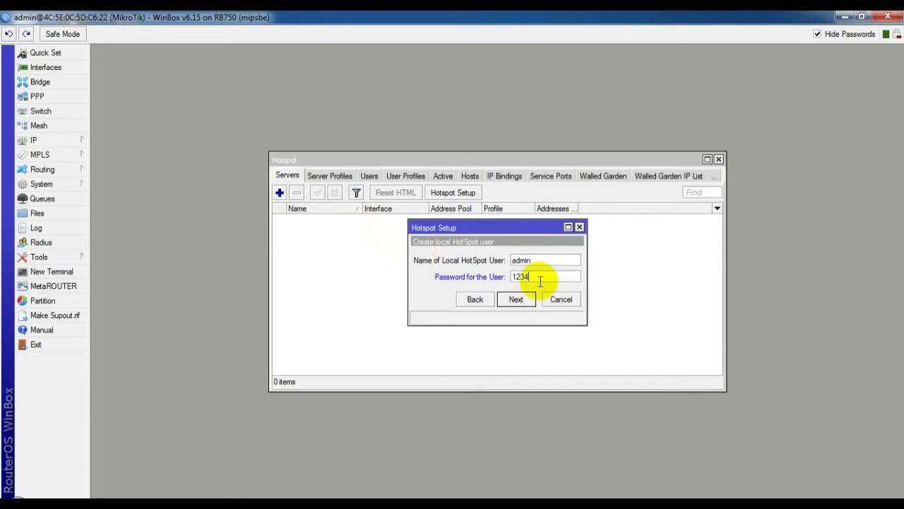
left_click(520, 300)
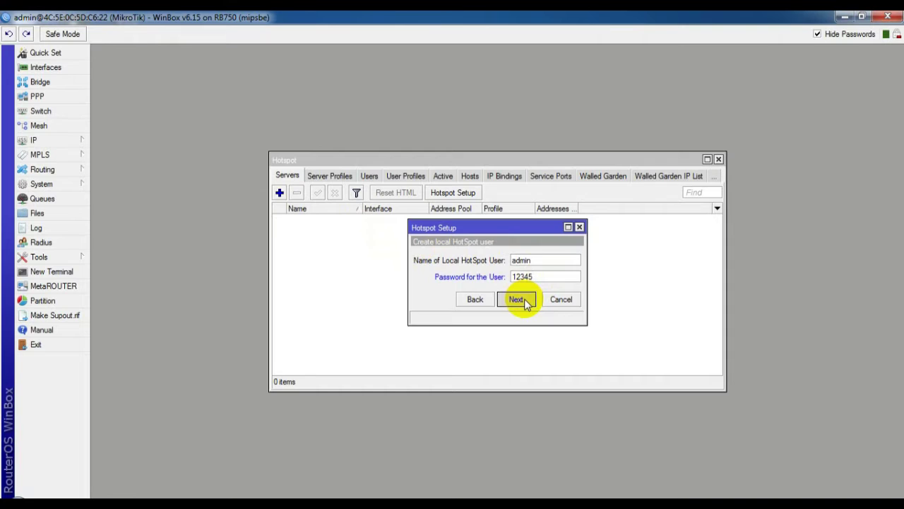
left_click(487, 274)
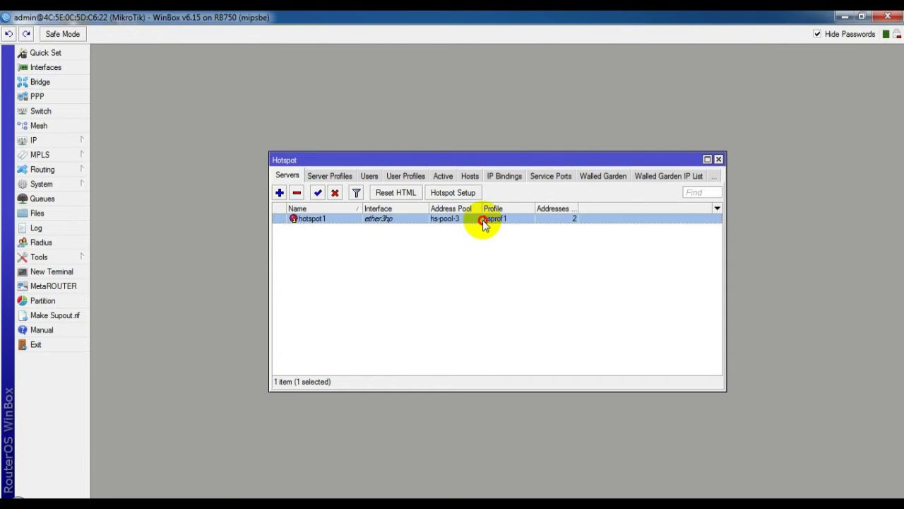
Step: Change hotspot1's Addresses Per MAC from 2 to 1 and save
double_click(485, 219)
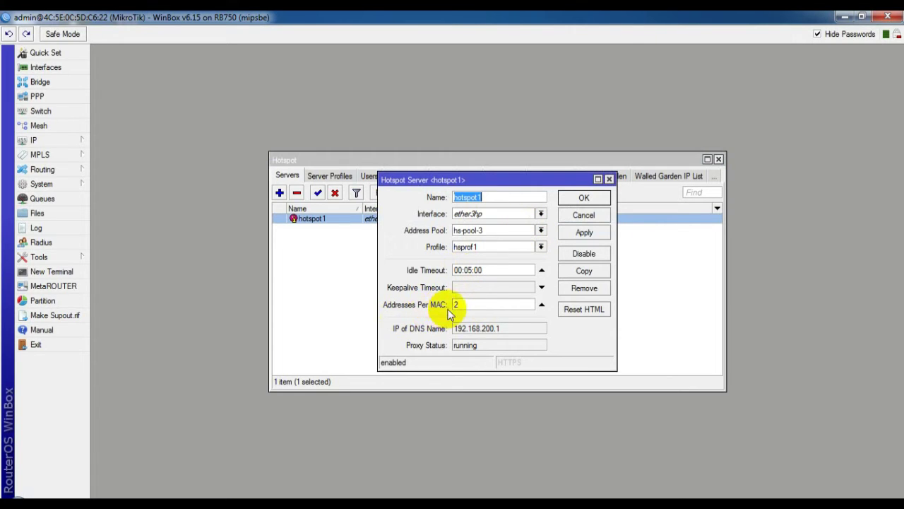
left_click(479, 304)
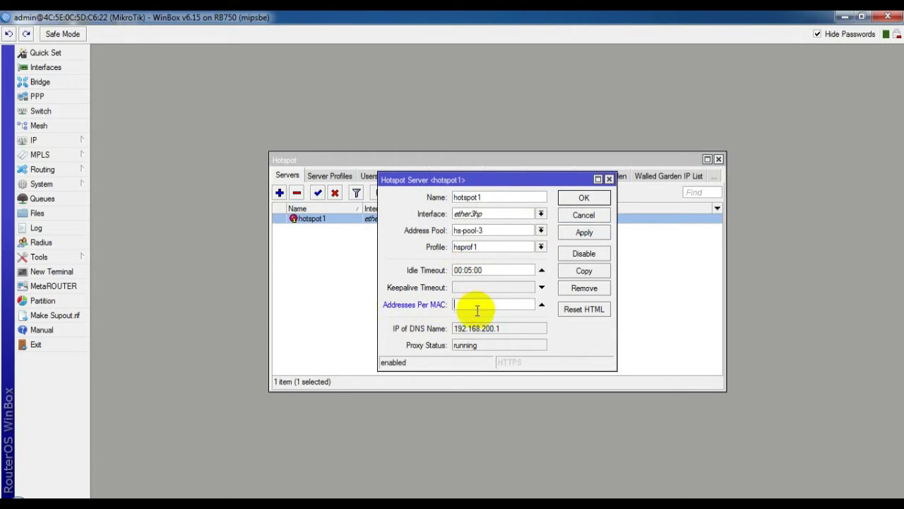
left_click(586, 197)
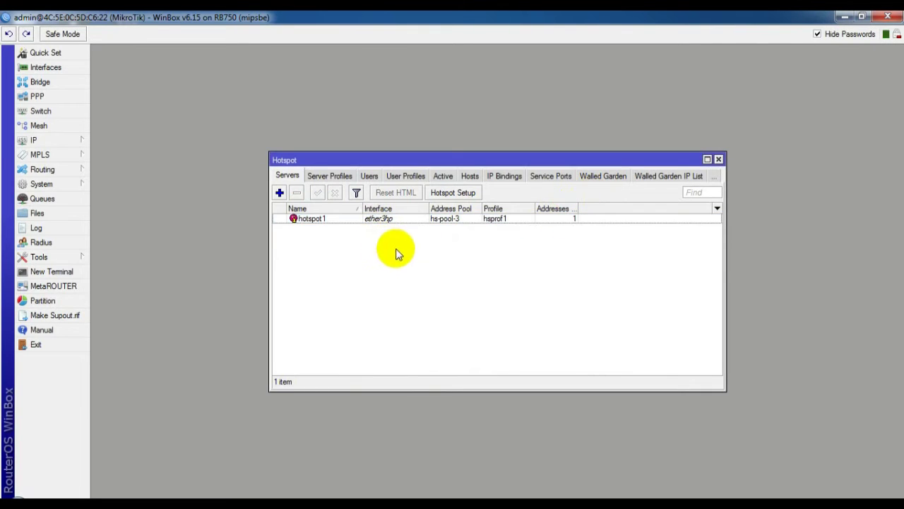
Step: Add a RADIUS server at 127.0.0.1 with its shared secret
left_click(43, 243)
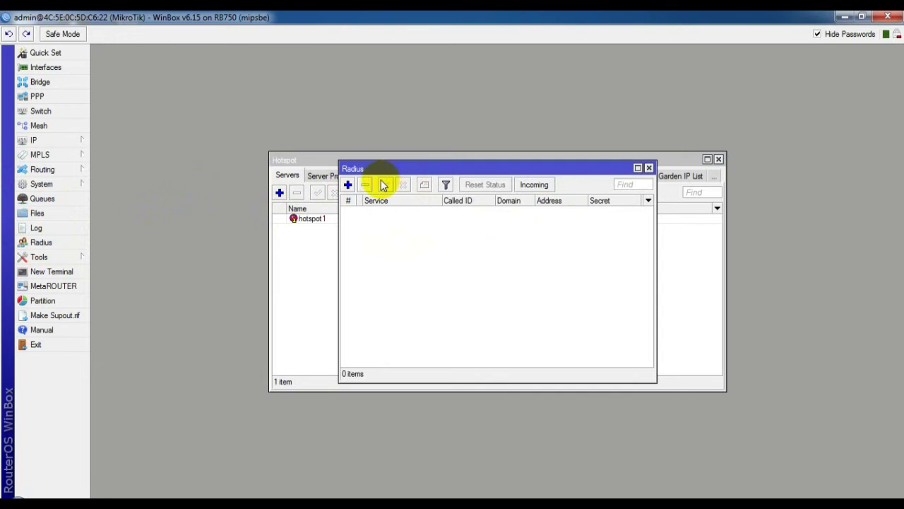
left_click(348, 185)
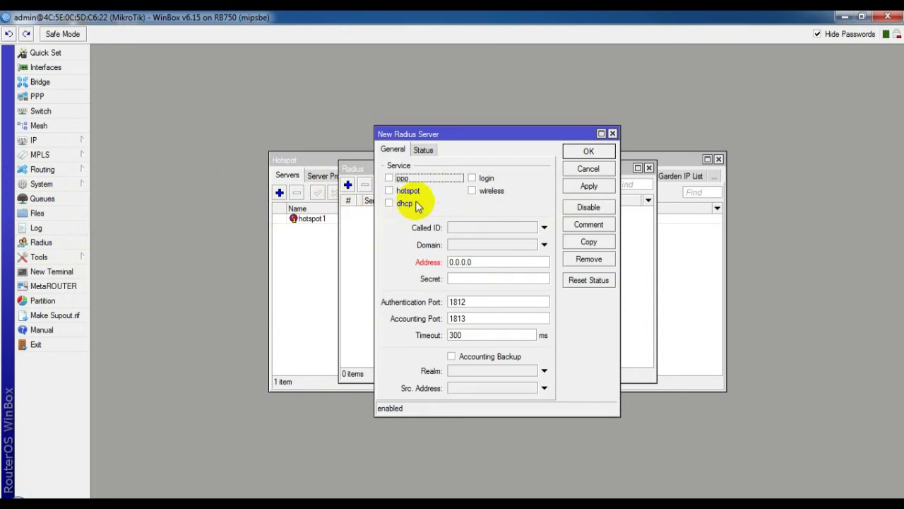
double_click(492, 266)
key("BackSpace")
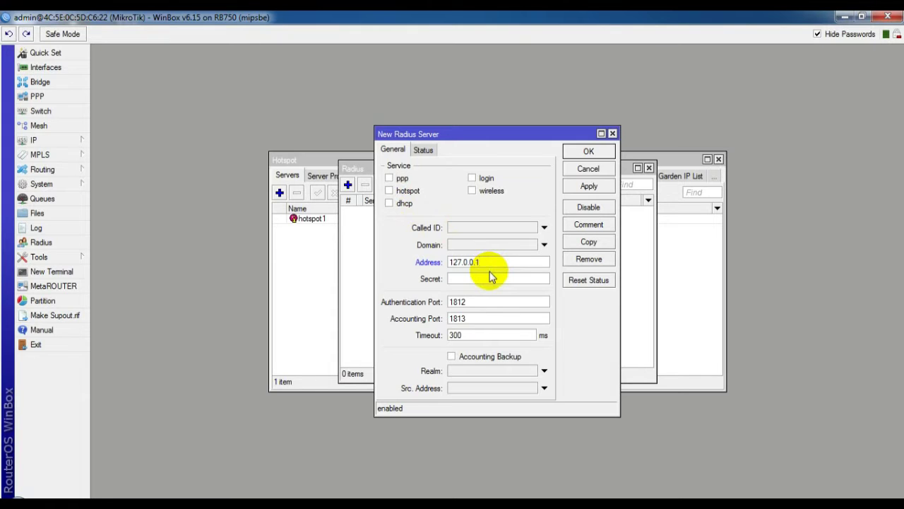
left_click(498, 278)
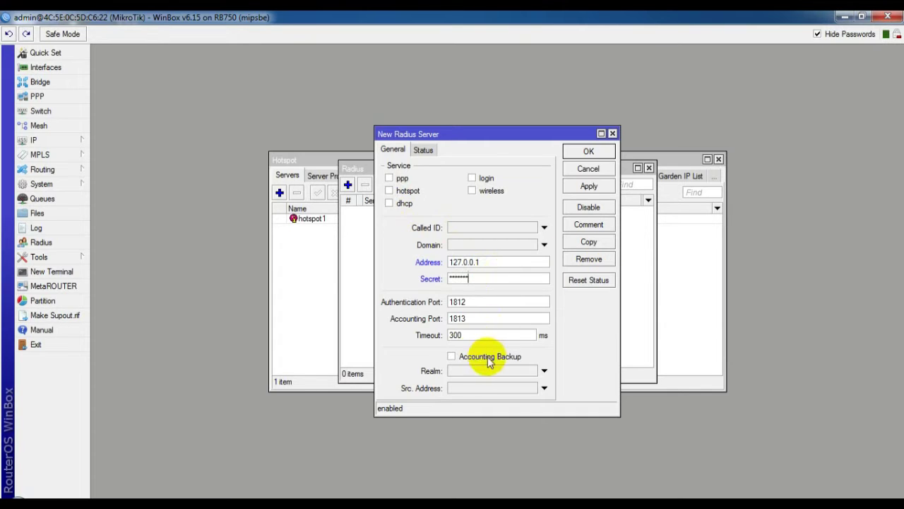
left_click(590, 185)
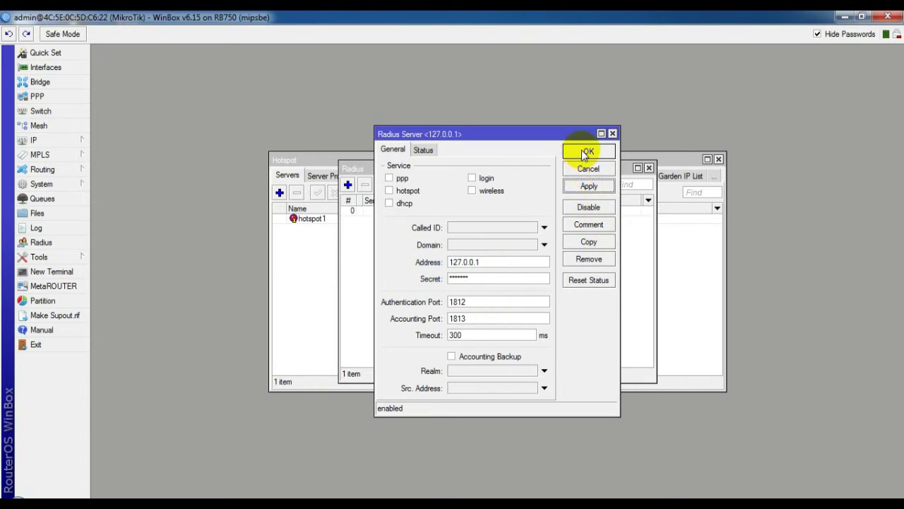
left_click(587, 152)
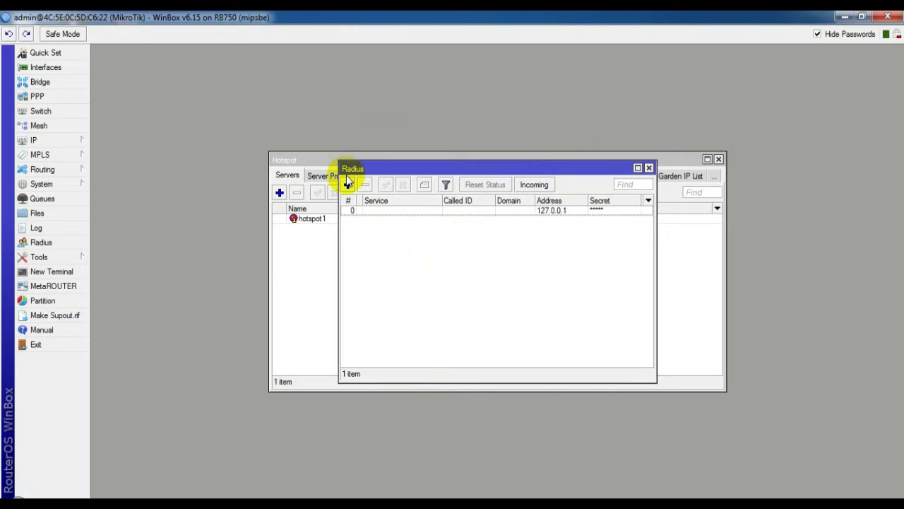
Step: Enable the hotspot service on the 127.0.0.1 RADIUS entry
double_click(374, 210)
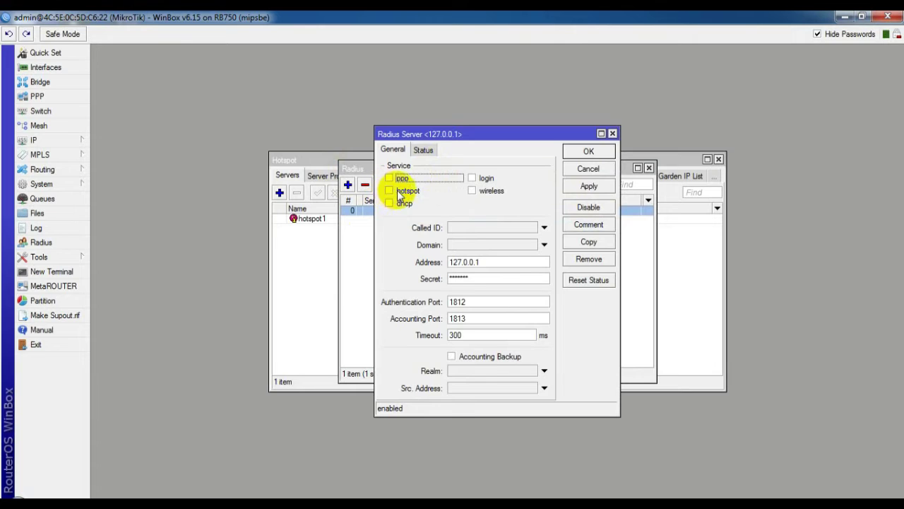
left_click(400, 194)
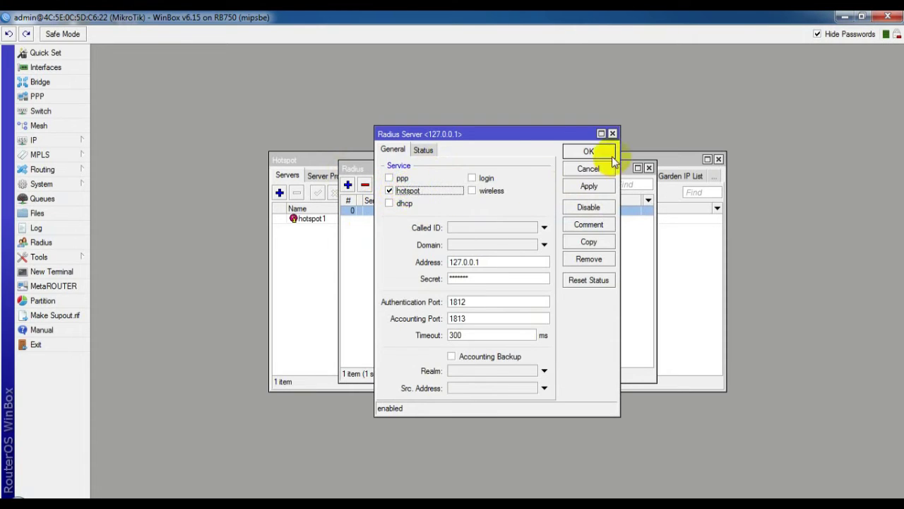
left_click(424, 150)
left_click(397, 150)
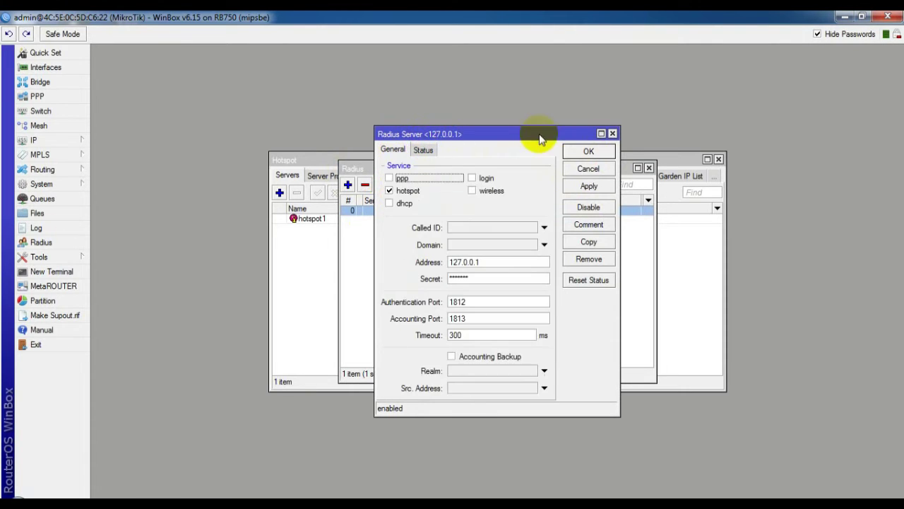
left_click(586, 154)
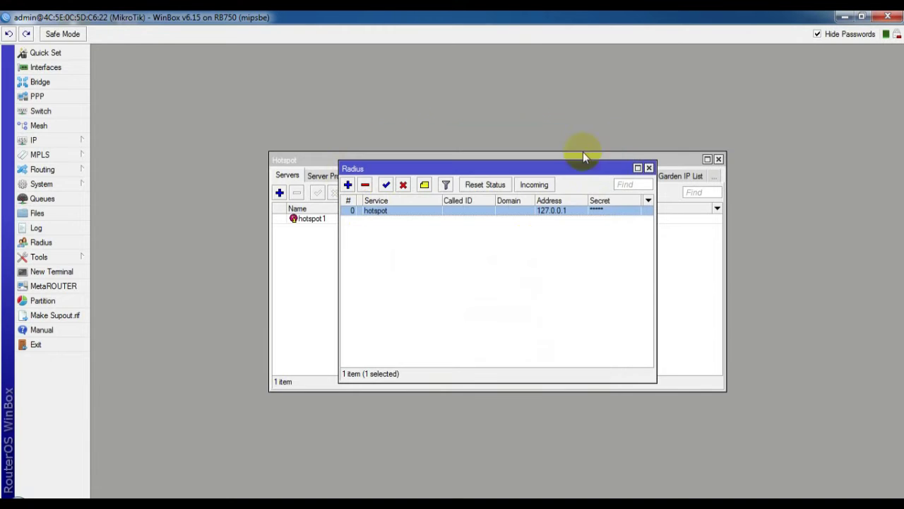
Step: Tick Accept in the Incoming RADIUS settings
left_click(531, 182)
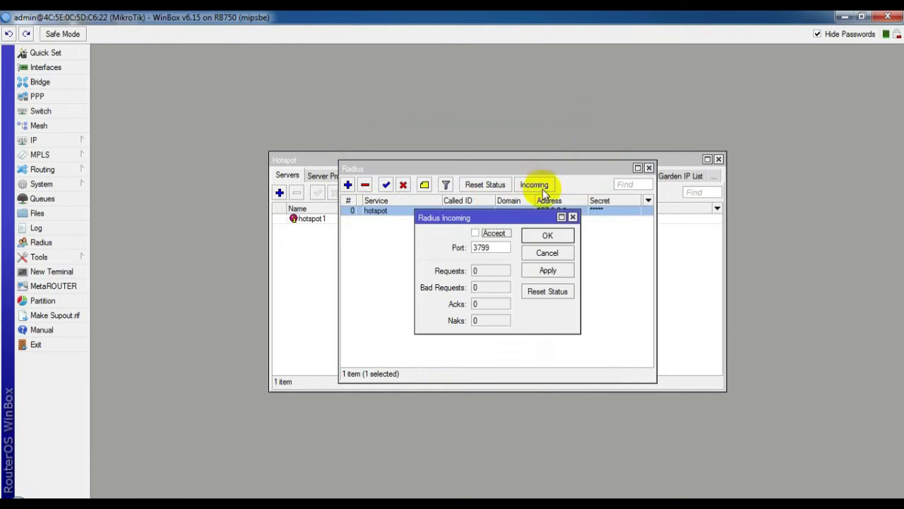
left_click(476, 234)
left_click(546, 235)
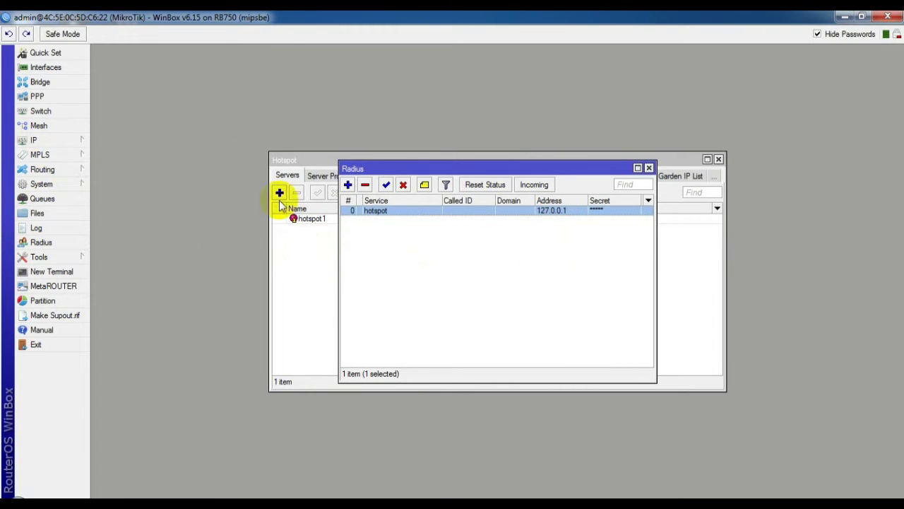
Step: In the hsprof1 server profile, untick Cookie login, tick Use RADIUS, and save
left_click(34, 141)
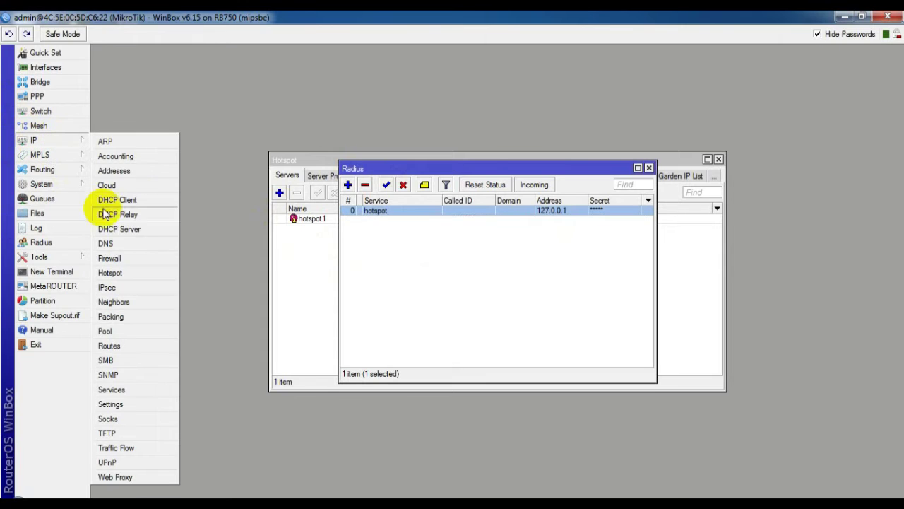
left_click(113, 273)
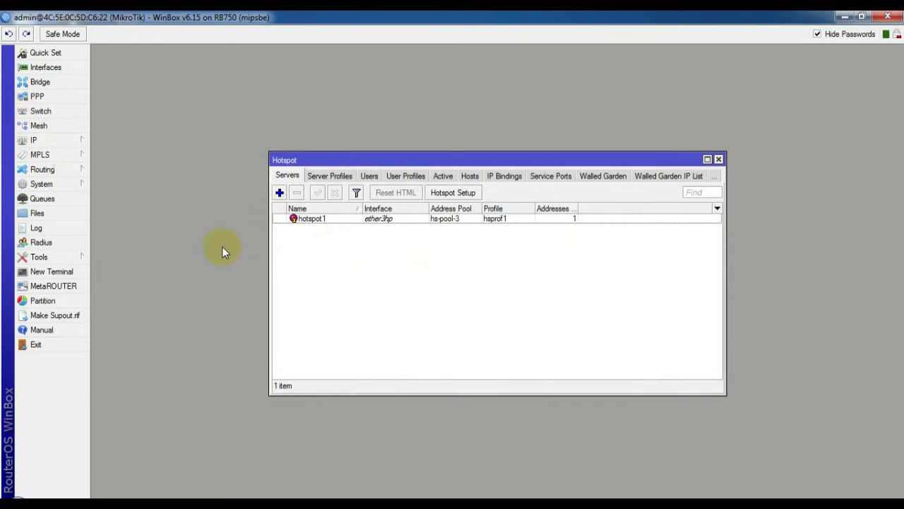
left_click(324, 175)
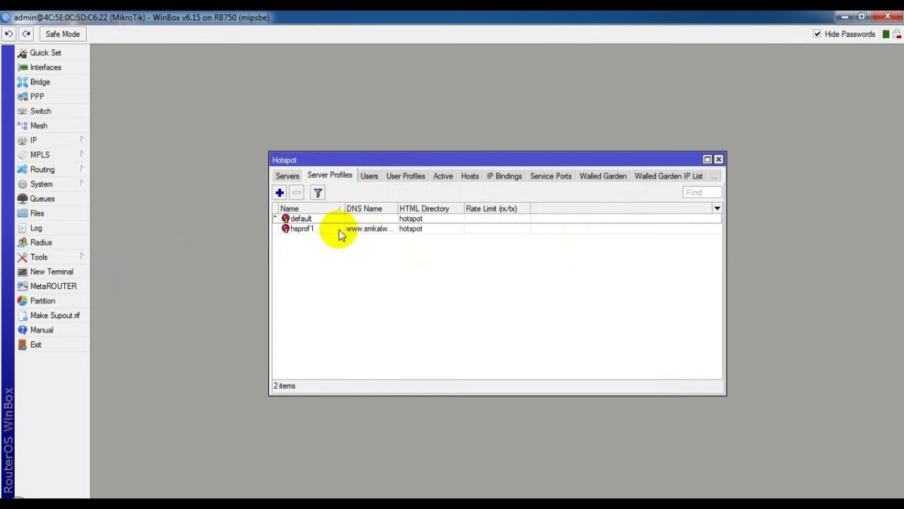
double_click(338, 229)
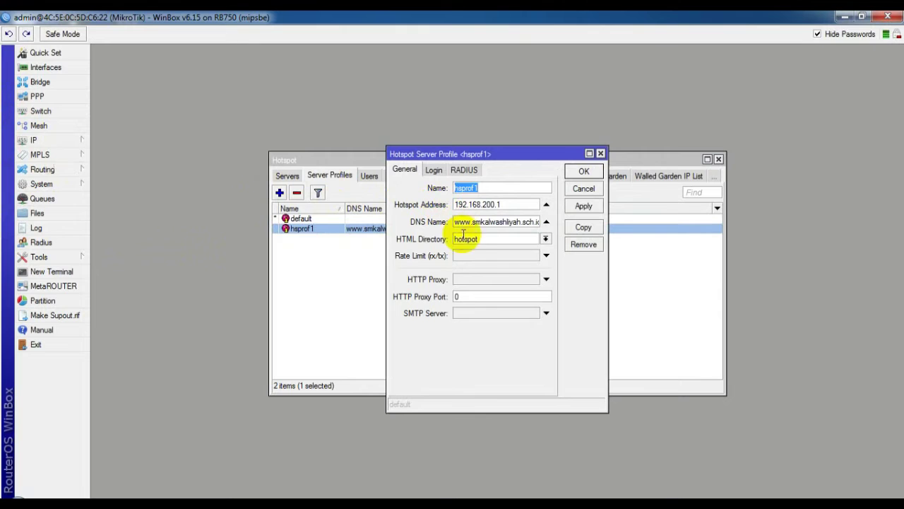
left_click(432, 170)
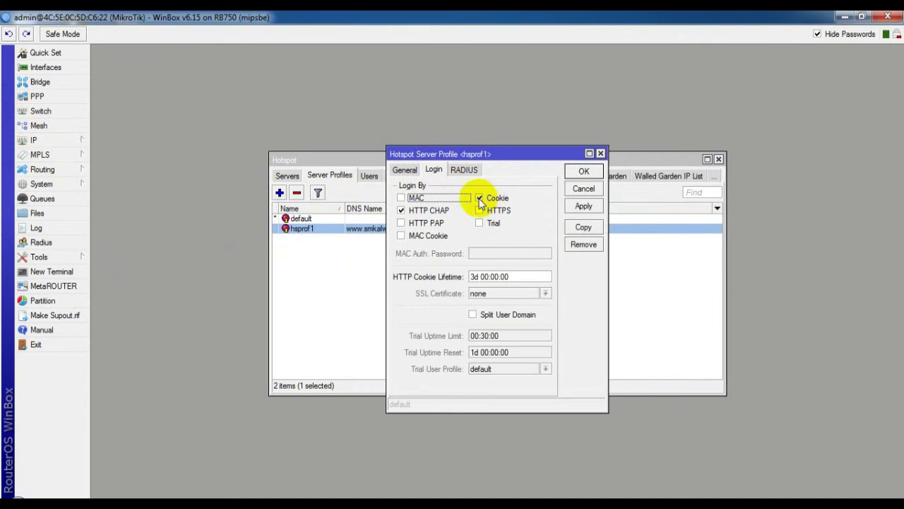
left_click(479, 199)
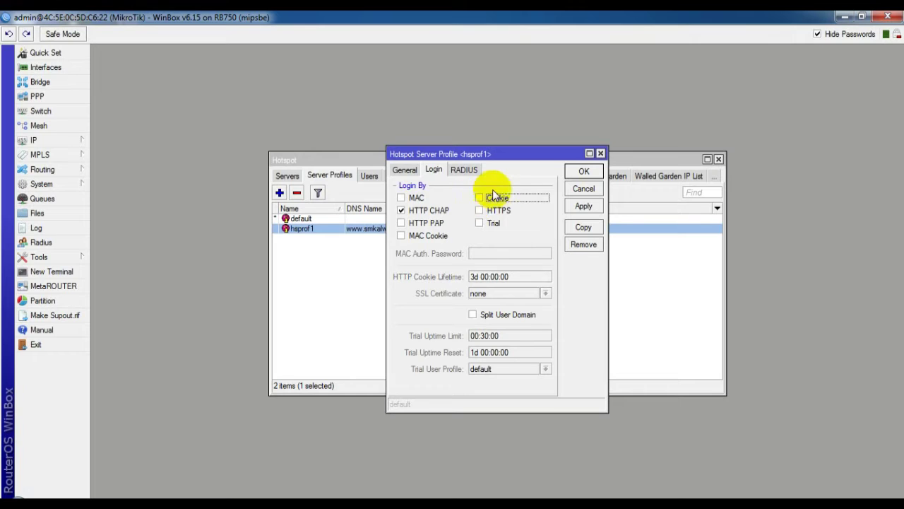
left_click(464, 171)
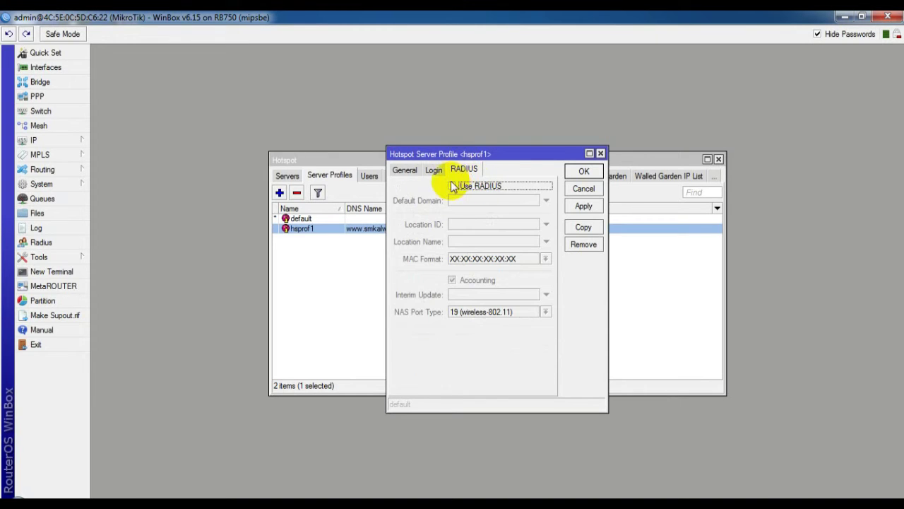
left_click(465, 186)
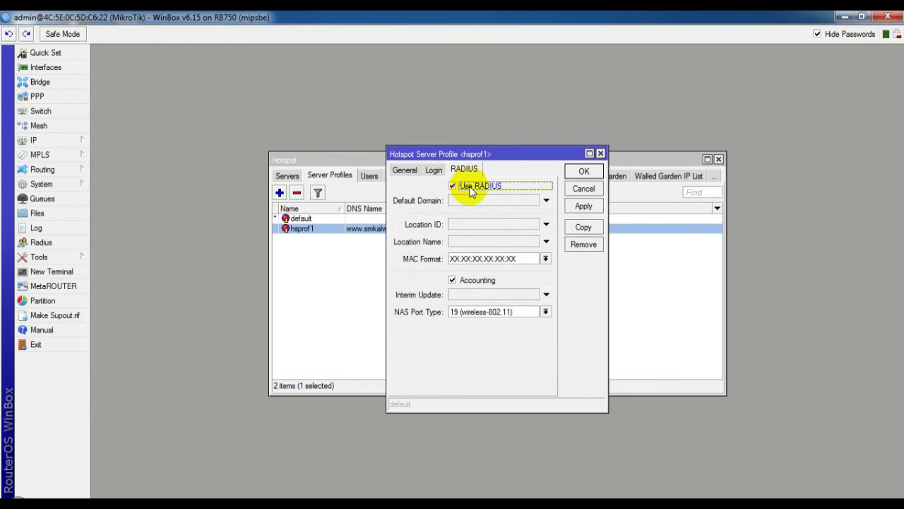
left_click(586, 207)
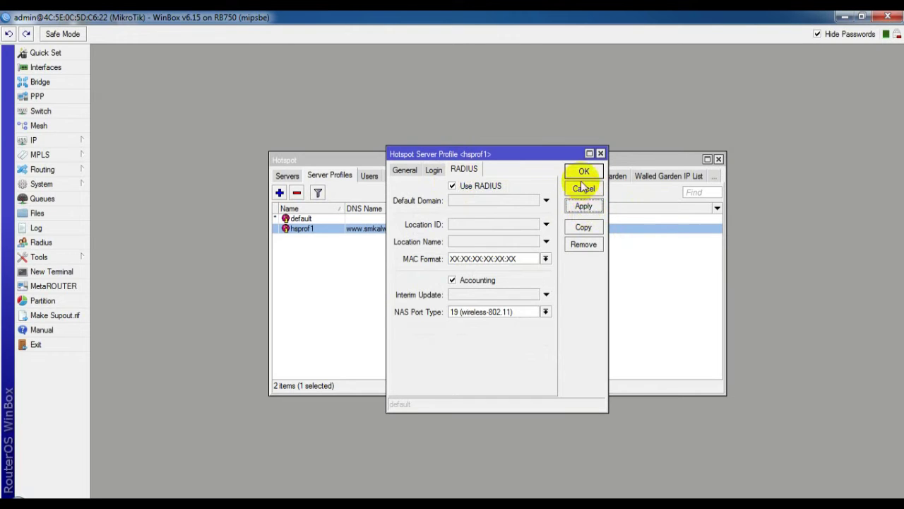
left_click(583, 172)
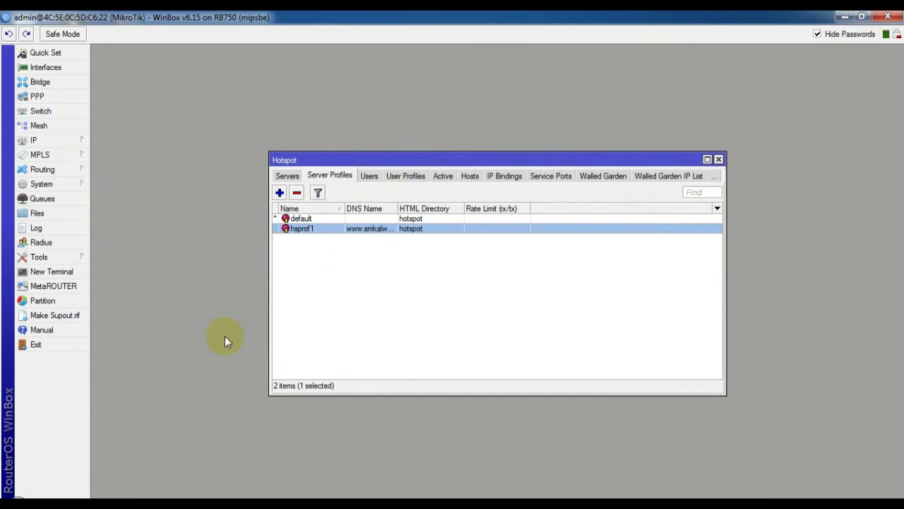
Step: Run 'tool user-manager database clear' in a New Terminal and confirm with y
left_click(29, 272)
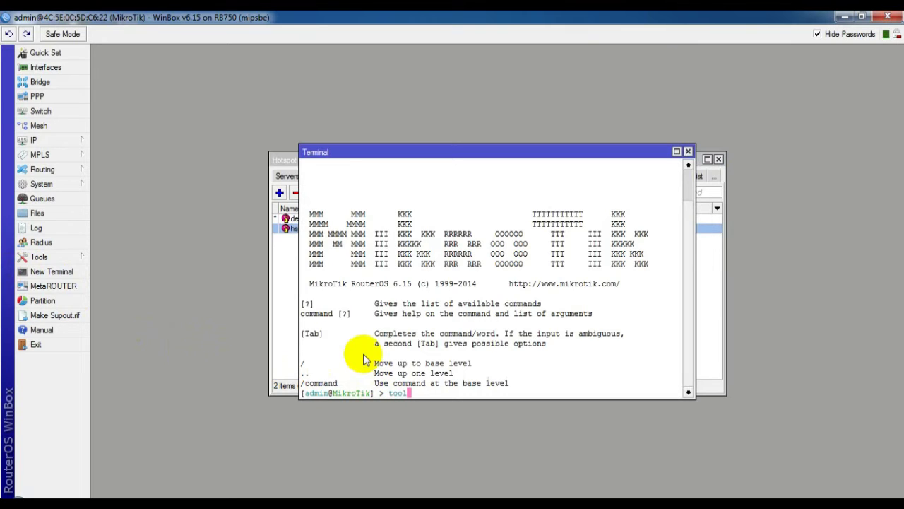
type("user-manager da")
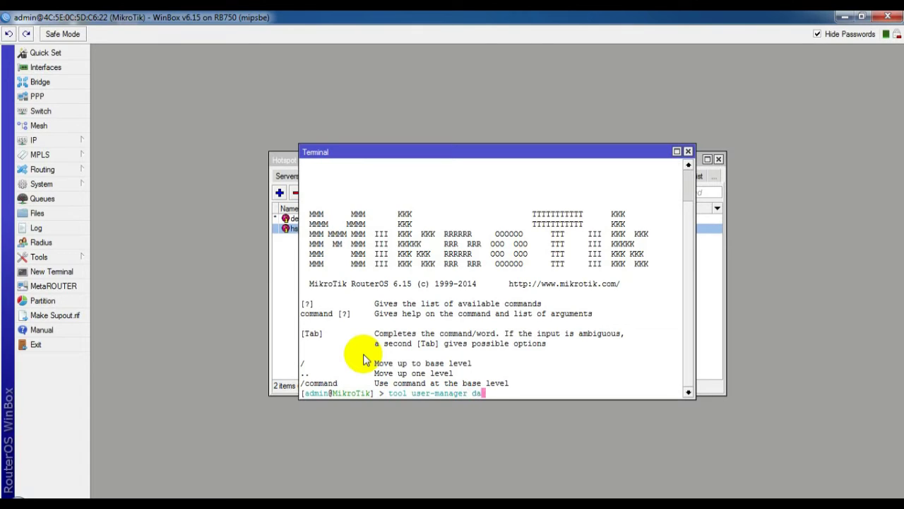
type("tabase clear")
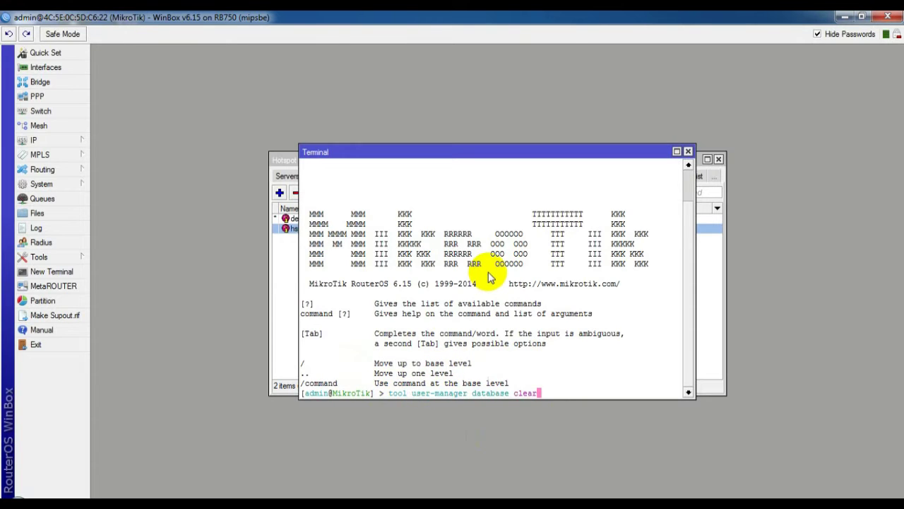
key("Return")
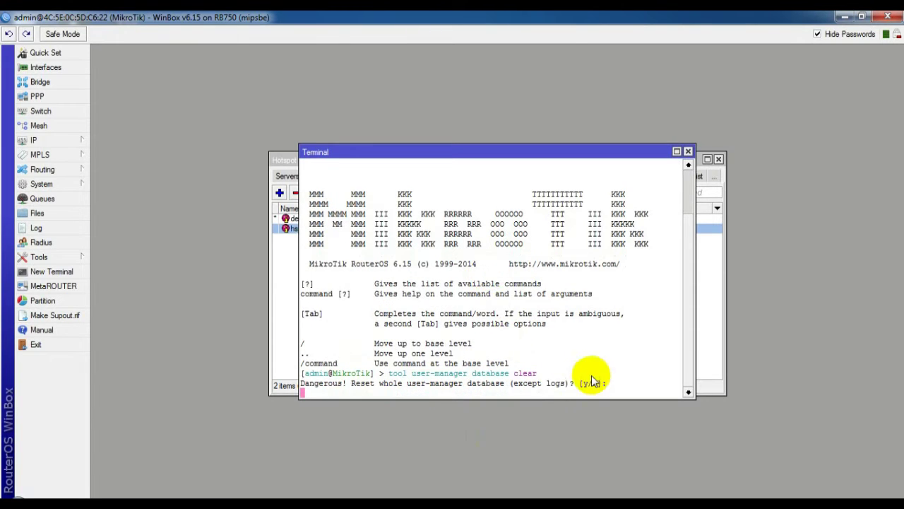
type("y")
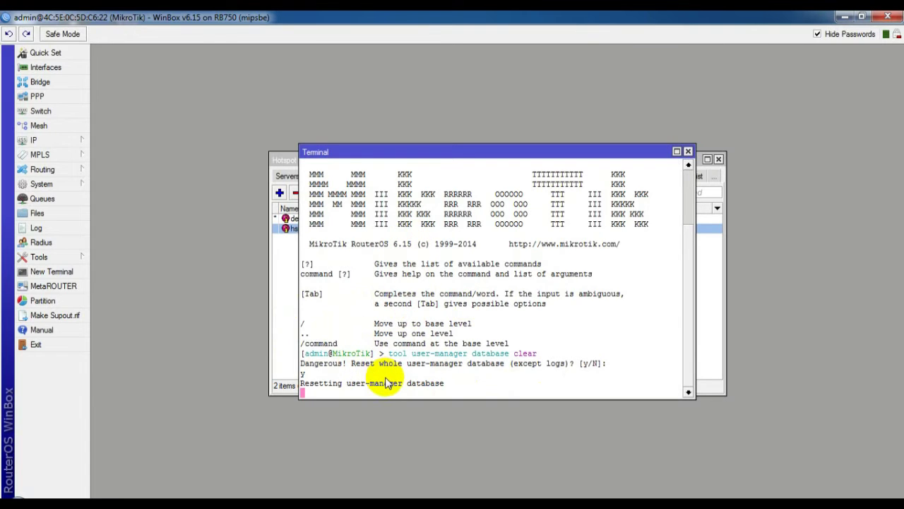
key("Return")
key("Return")
left_click_drag(457, 151, 434, 136)
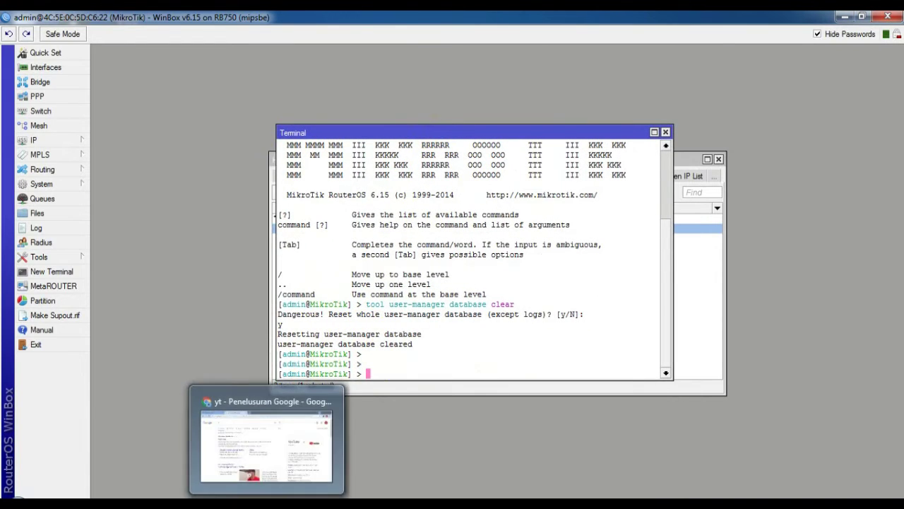
left_click(266, 438)
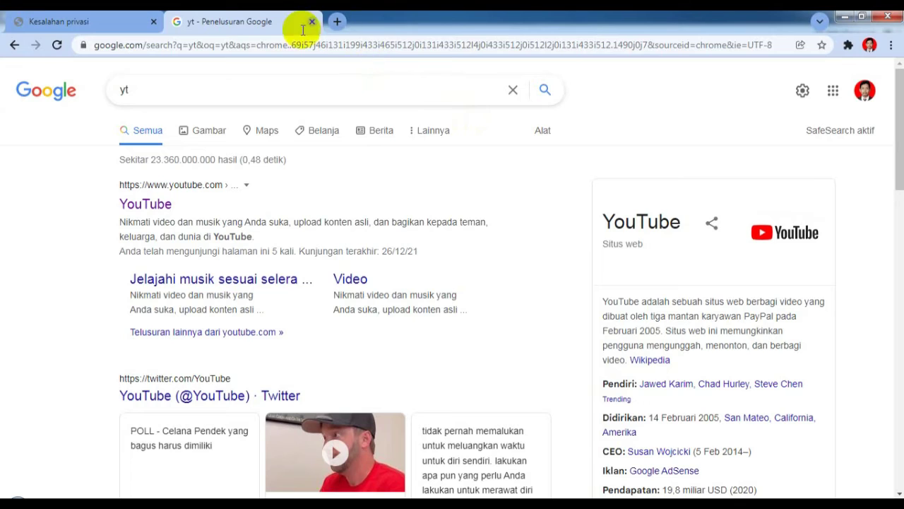
Step: Close the yt tab and load 192.168.100.1/userman in a new Chrome tab
left_click(310, 22)
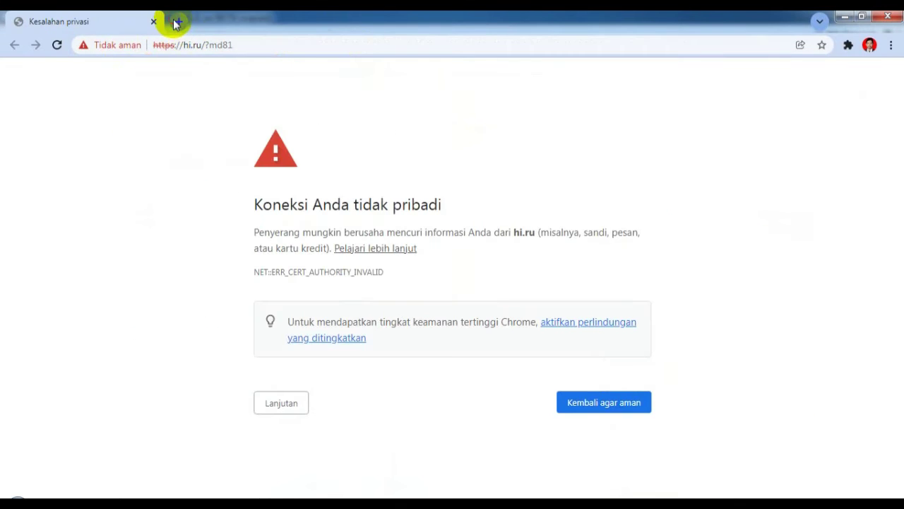
left_click(174, 21)
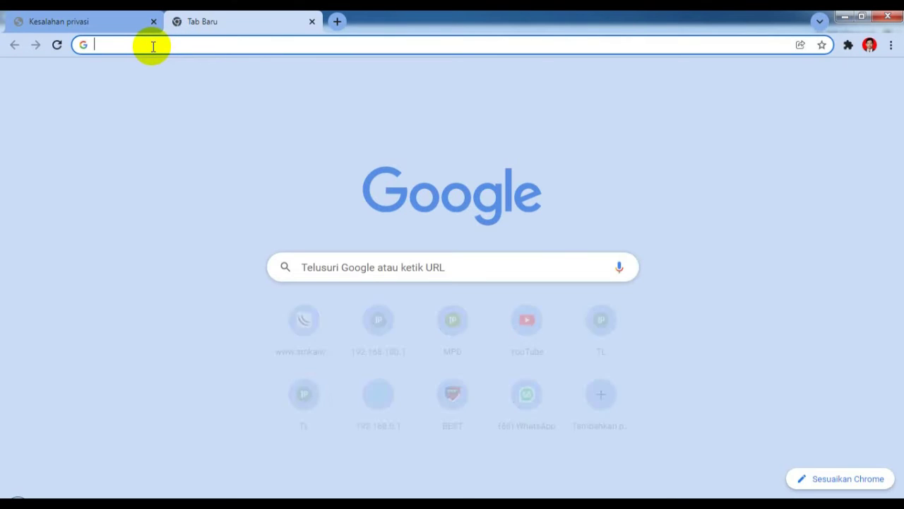
type("192")
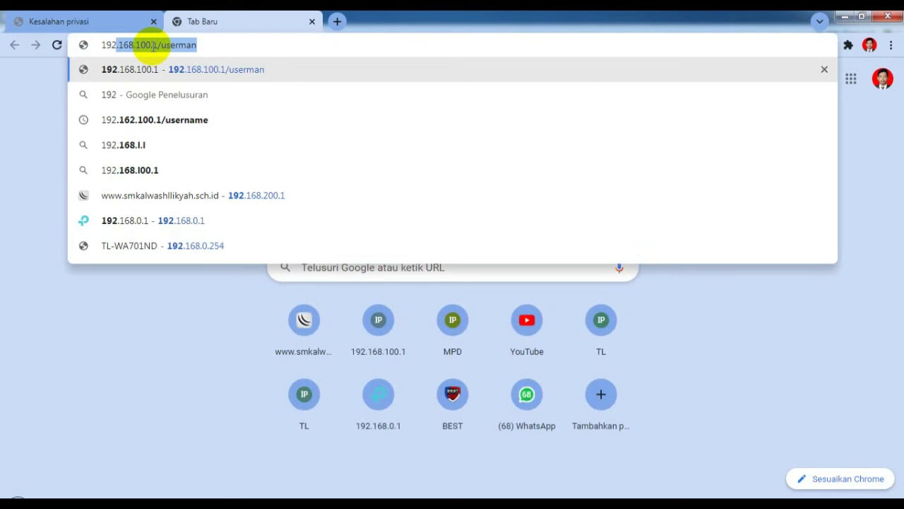
type(".")
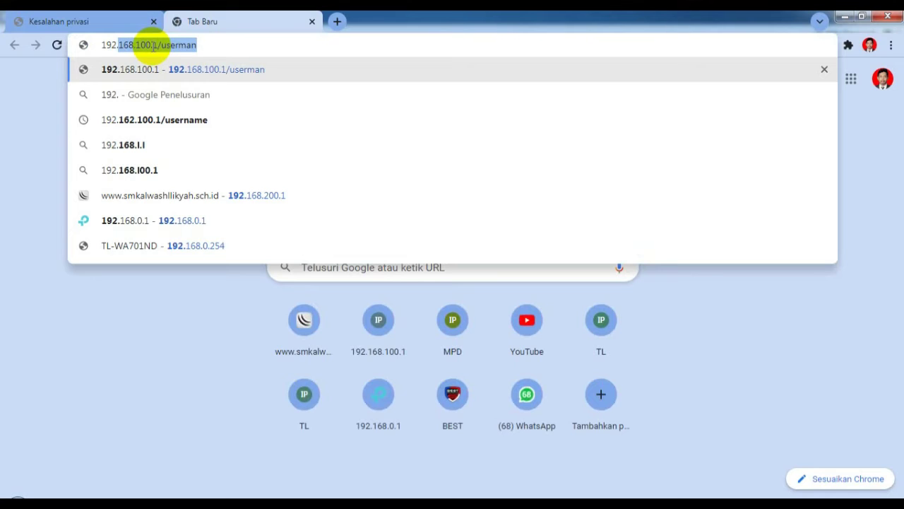
type("168")
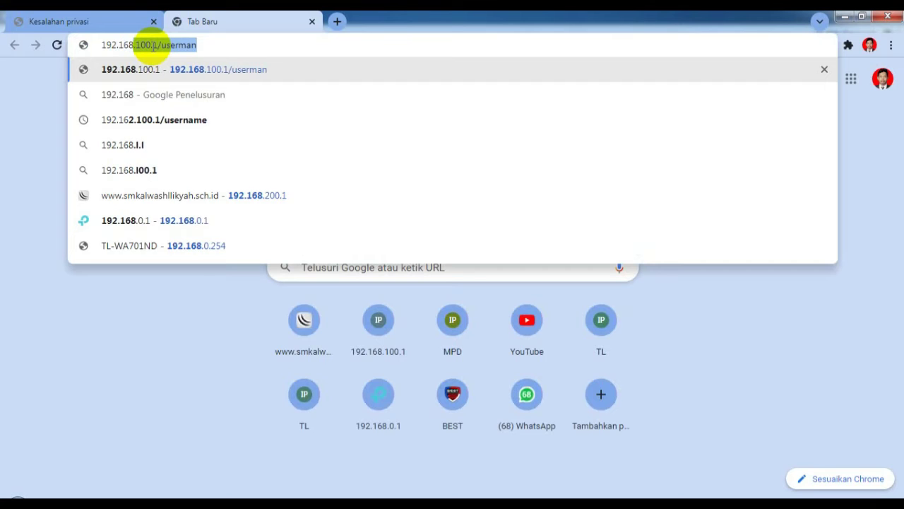
type(".")
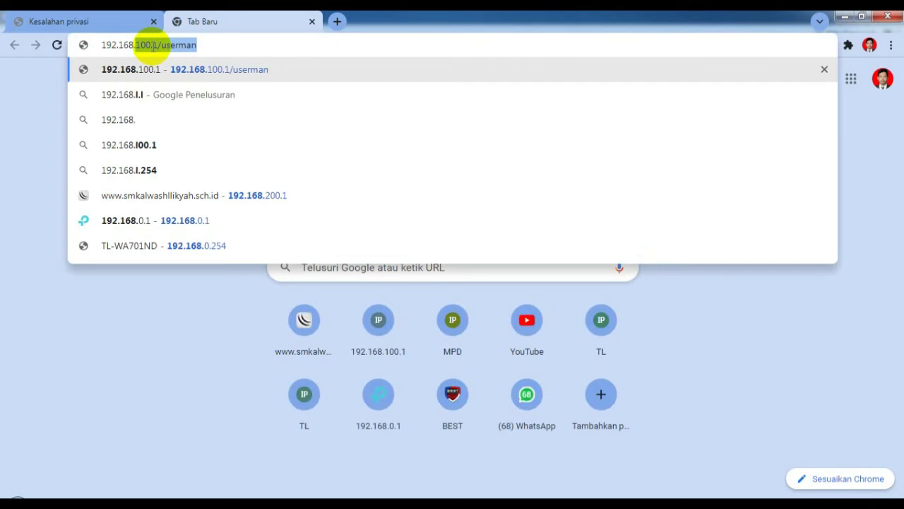
type("100")
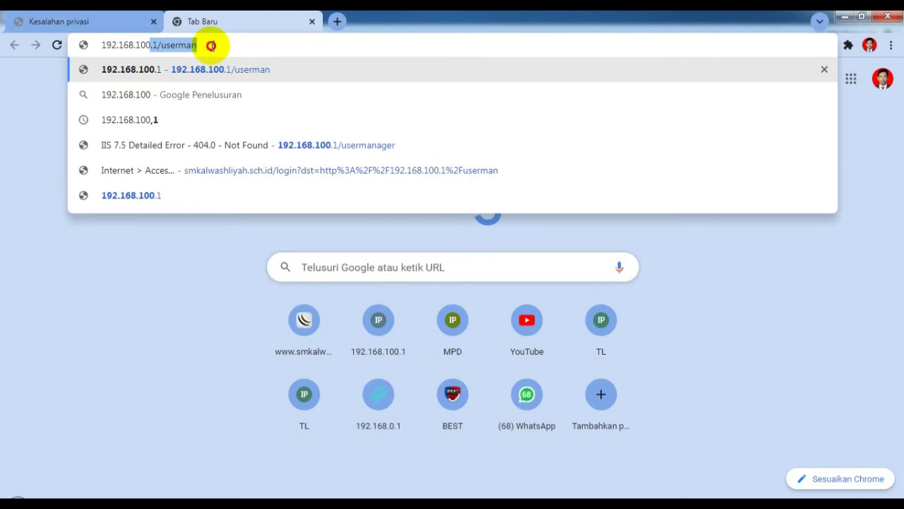
key("Right")
key("Return")
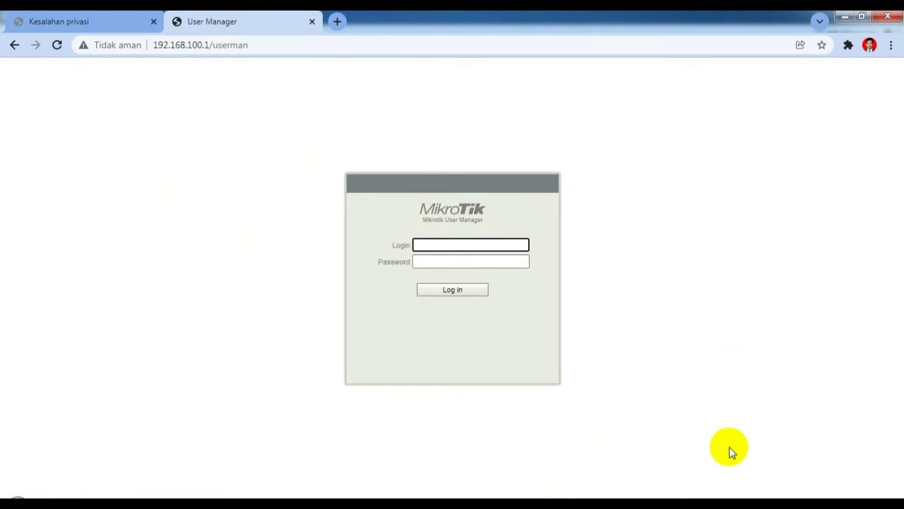
Step: Log in to User Manager and start a new router entry, filling in its name
left_click(455, 291)
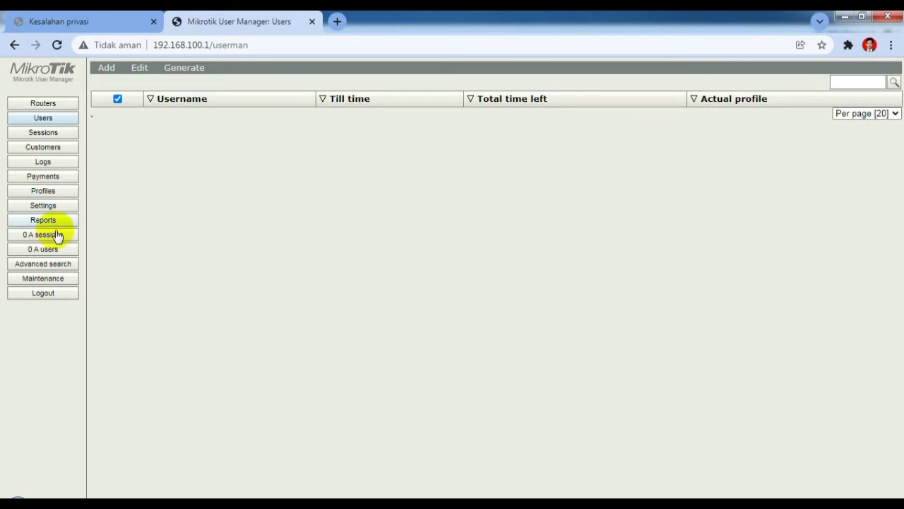
left_click(48, 106)
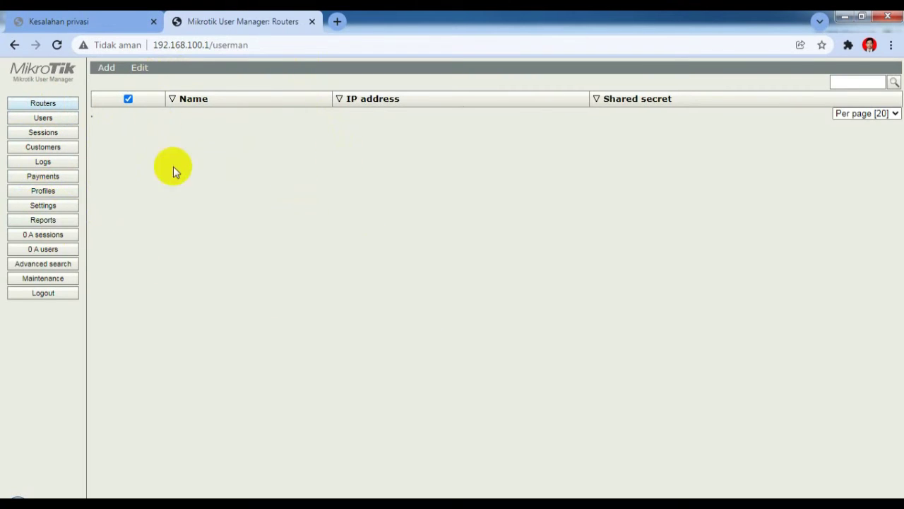
left_click(106, 70)
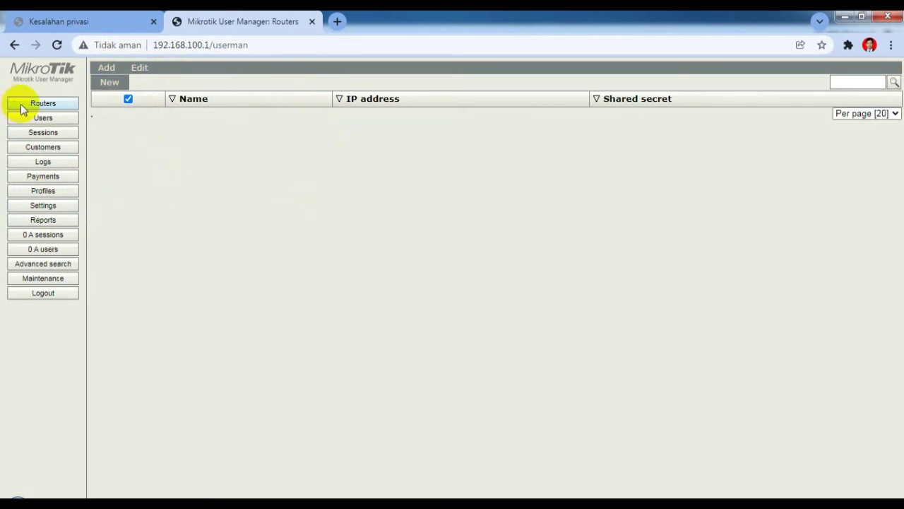
left_click(107, 91)
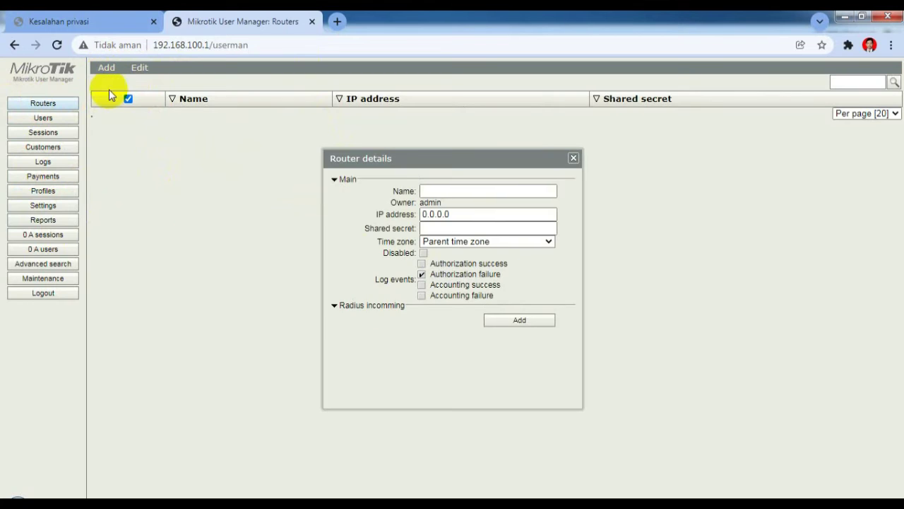
left_click(339, 179)
left_click(457, 192)
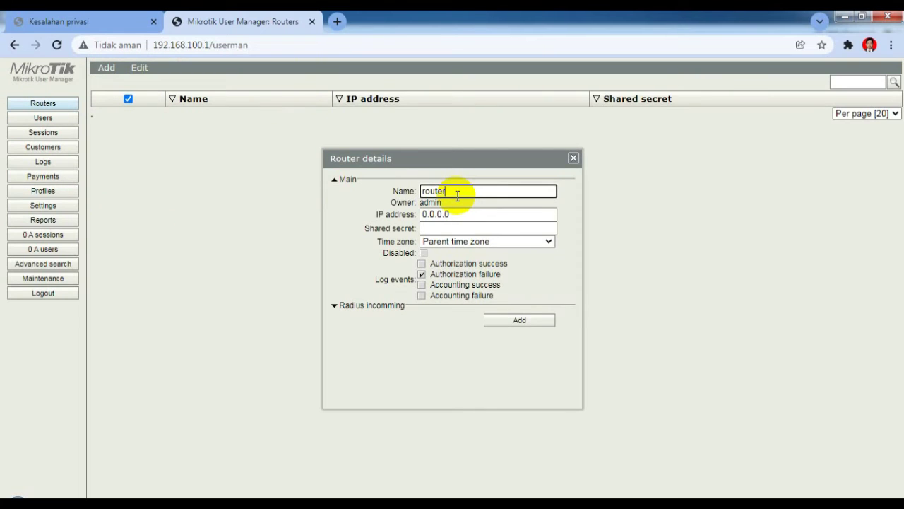
Step: Set the router IP to 127.0.0.1, enter the shared secret, choose time zone +07:00, and add it
double_click(467, 212)
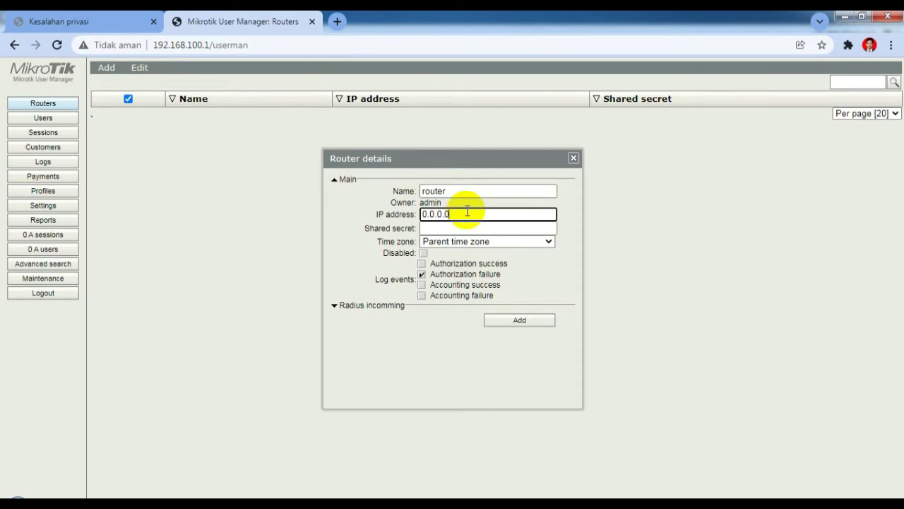
key("BackSpace")
type("127.0")
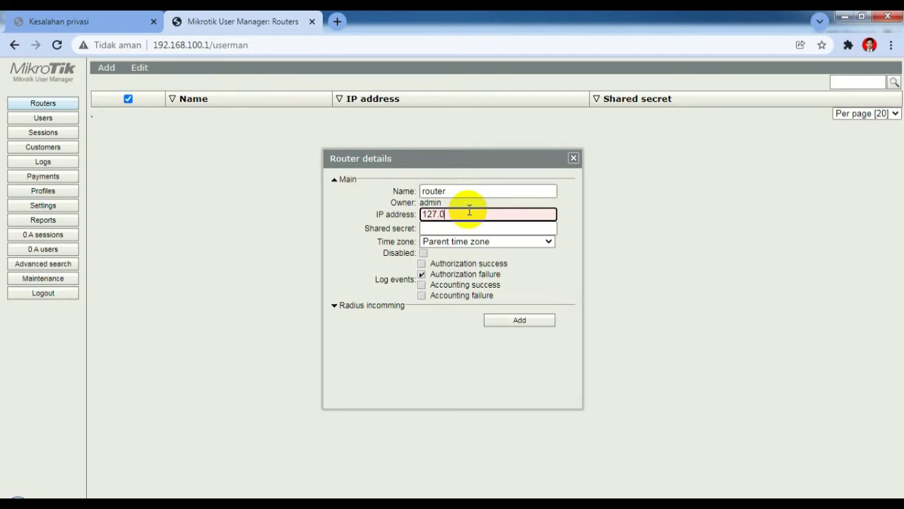
type(".0.1")
left_click(463, 227)
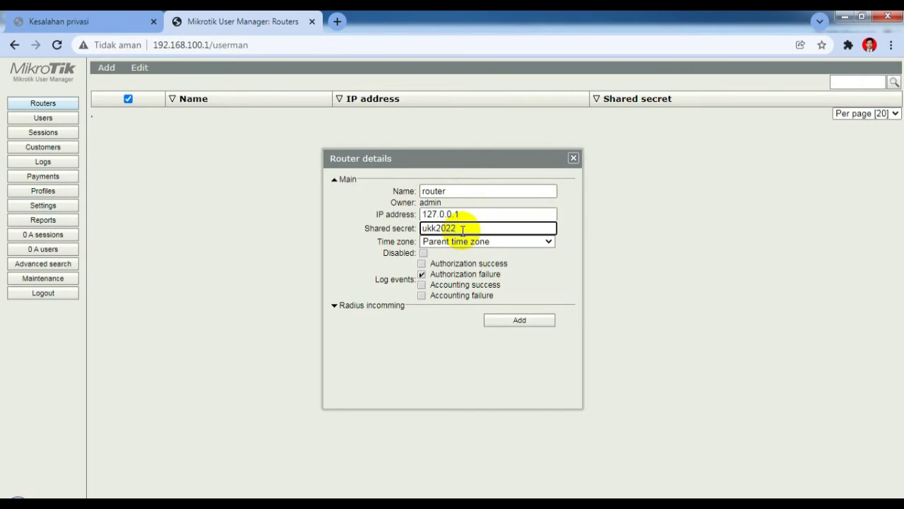
left_click(549, 243)
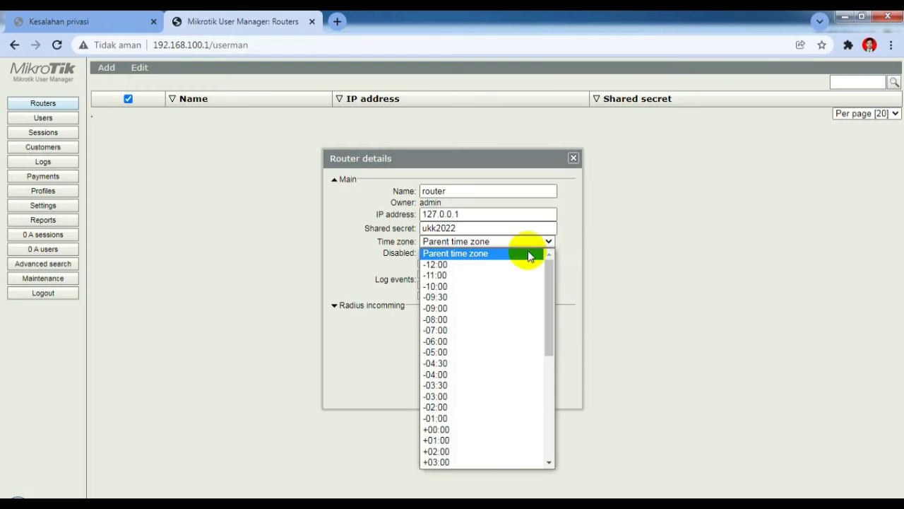
scroll(448, 353, "down", 5)
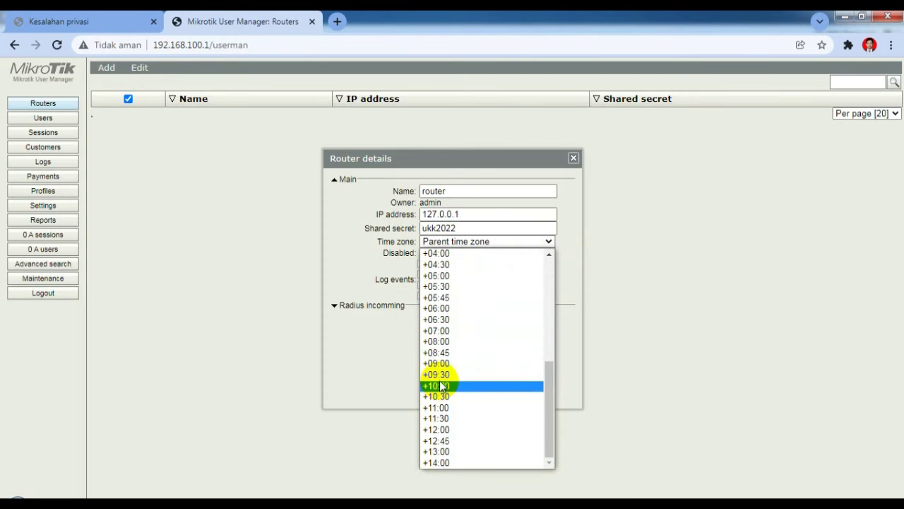
left_click(451, 331)
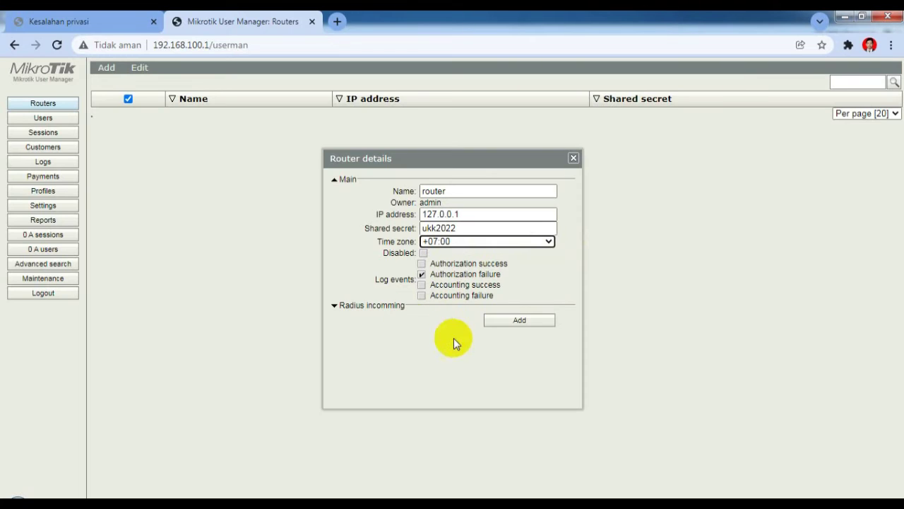
left_click(542, 320)
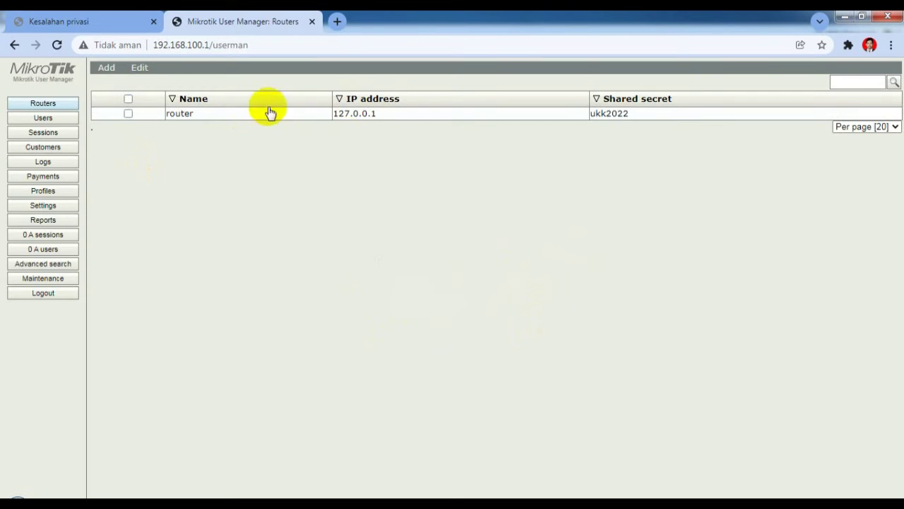
Step: Create the user profile 'profile 1' and open the Limitations tab's add options
left_click(54, 198)
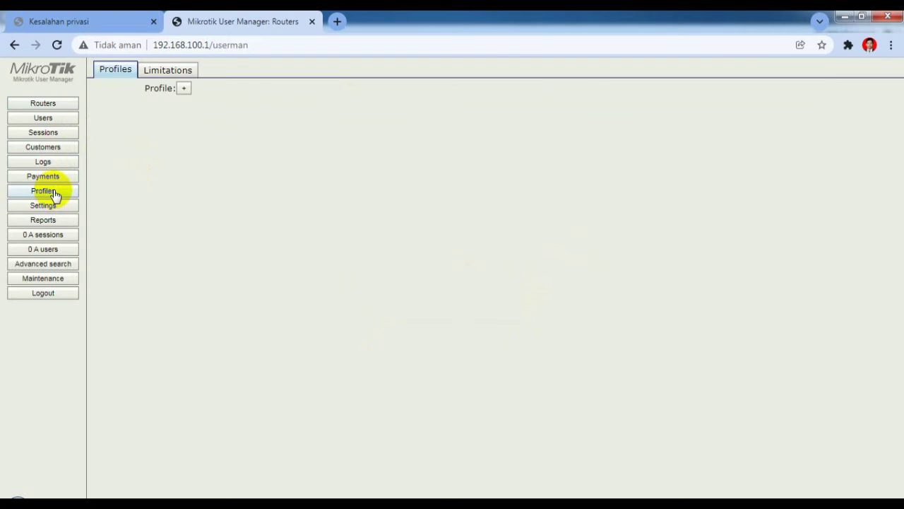
left_click(184, 90)
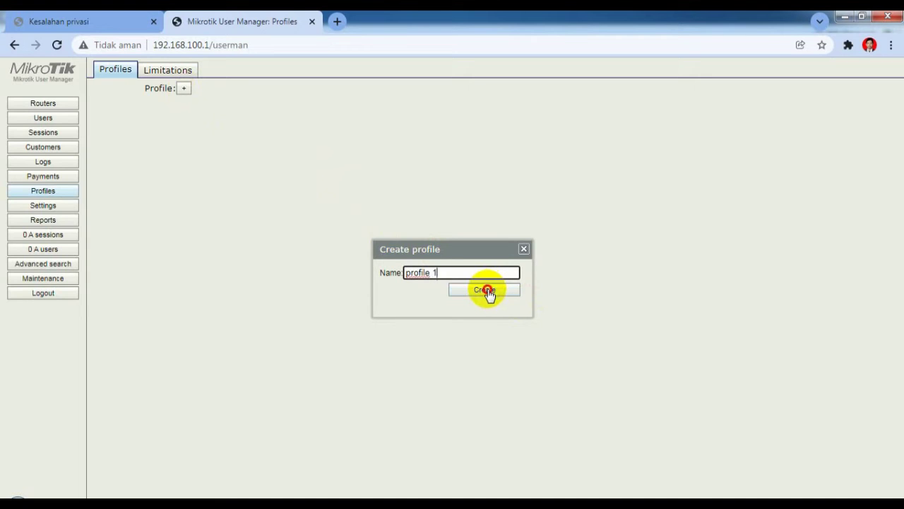
left_click(487, 291)
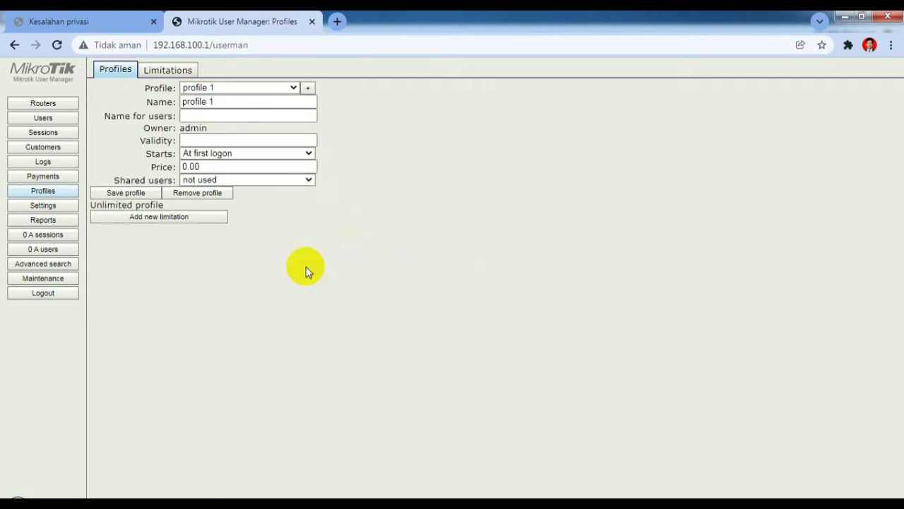
left_click(166, 70)
left_click(106, 88)
Step: Add a new limitation named 'limit 1' and save it
left_click(110, 104)
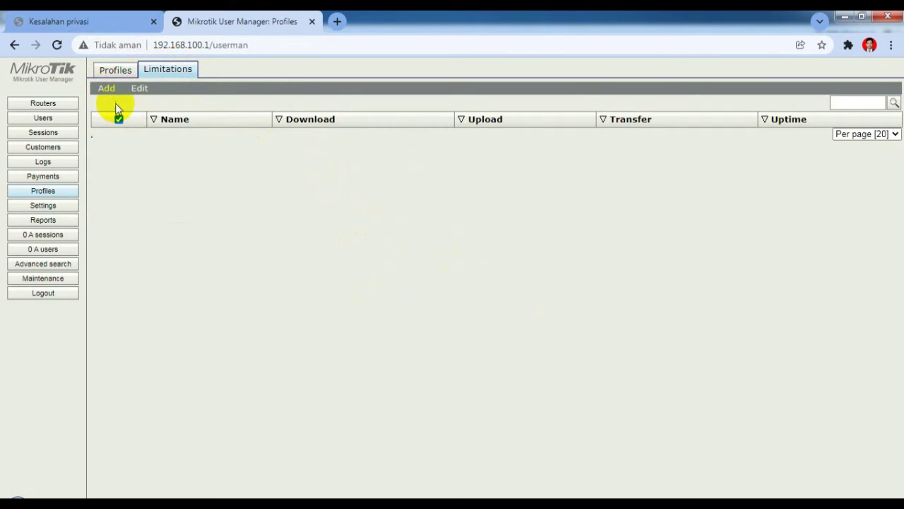
left_click(431, 124)
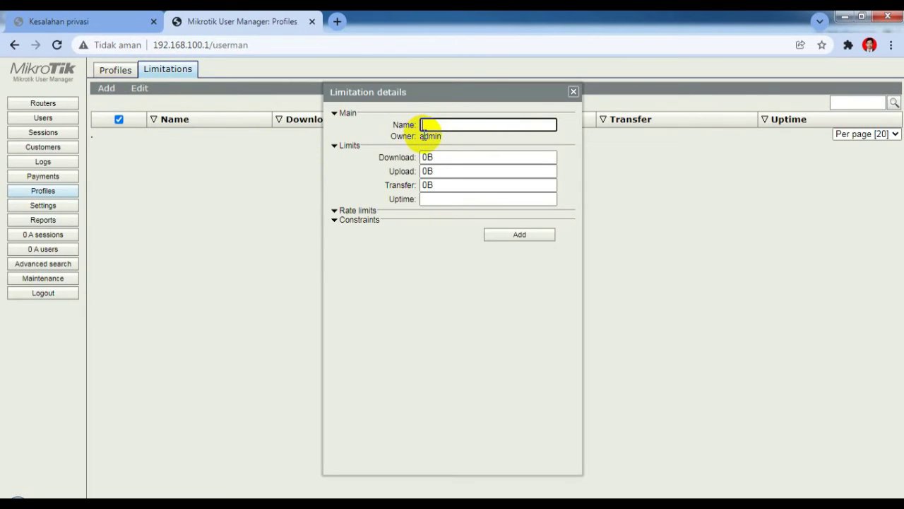
type("limit 1")
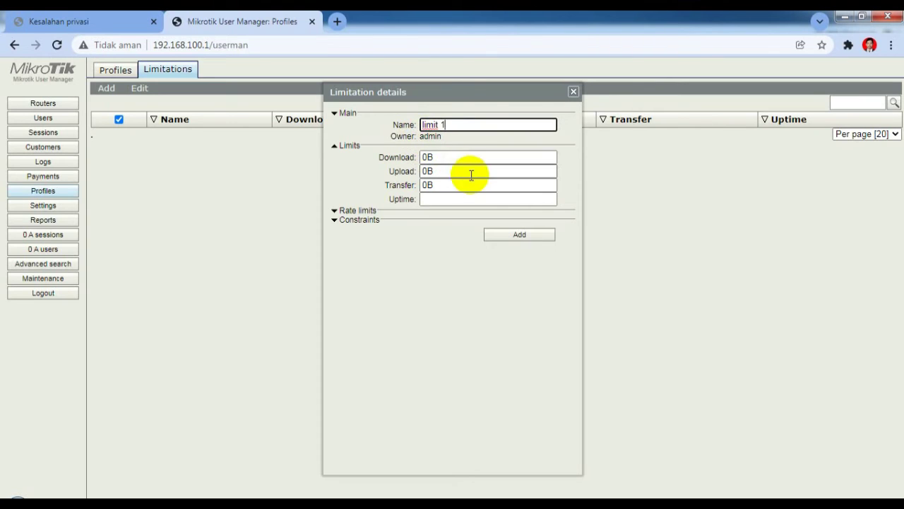
left_click(500, 240)
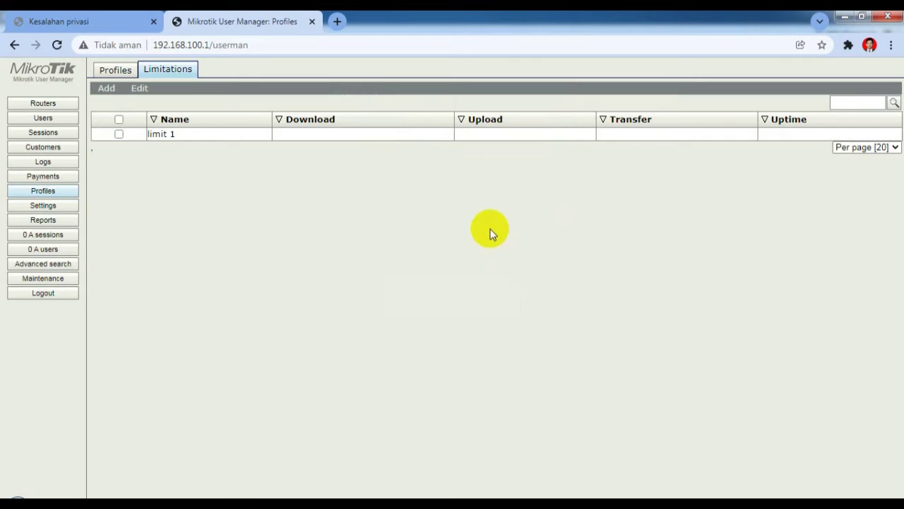
left_click(33, 121)
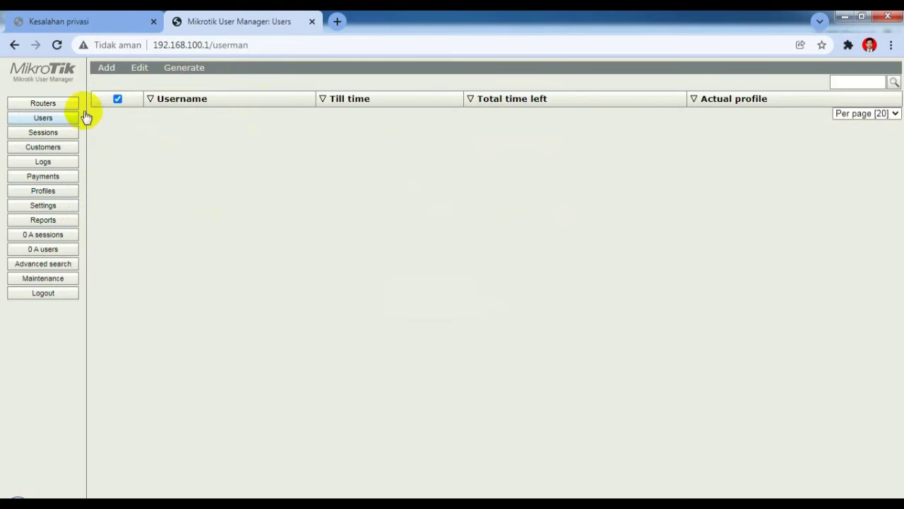
Step: Batch-generate 20 users with 3-character usernames, passwords same as login, on profile 1
mouse_move(111, 77)
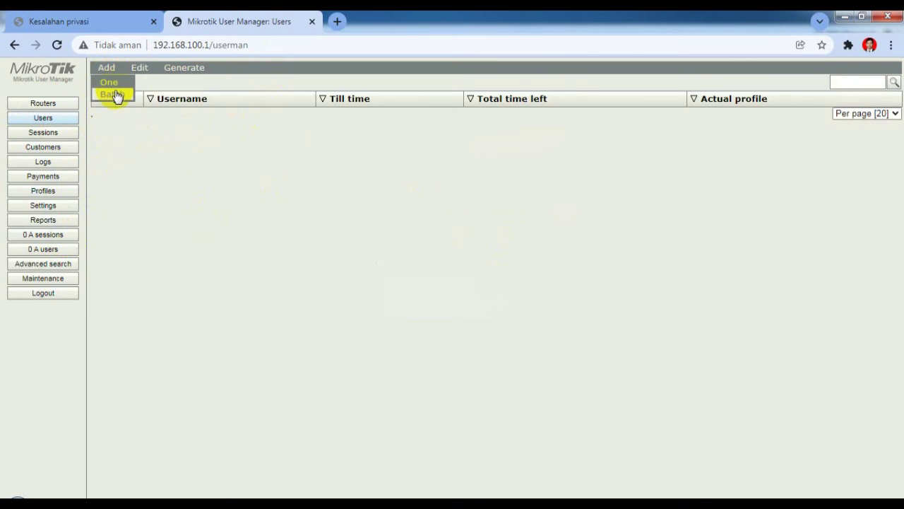
left_click(113, 94)
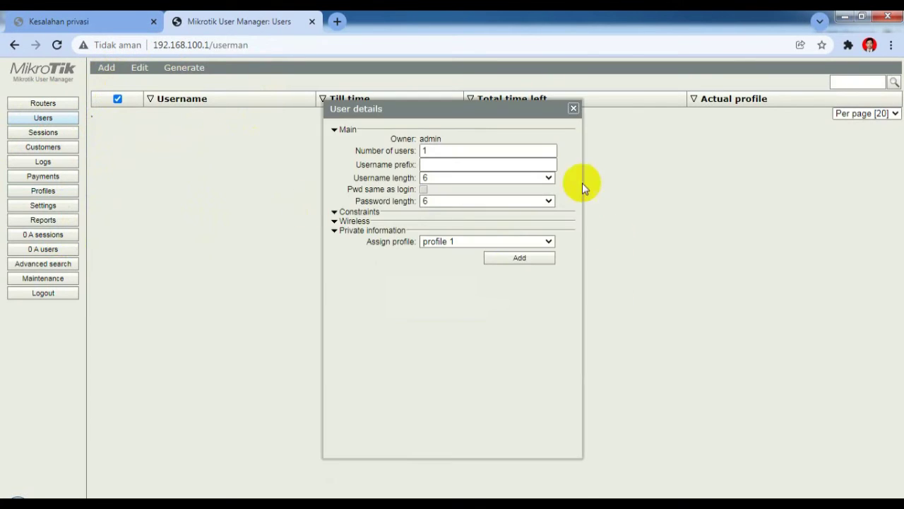
left_click(434, 150)
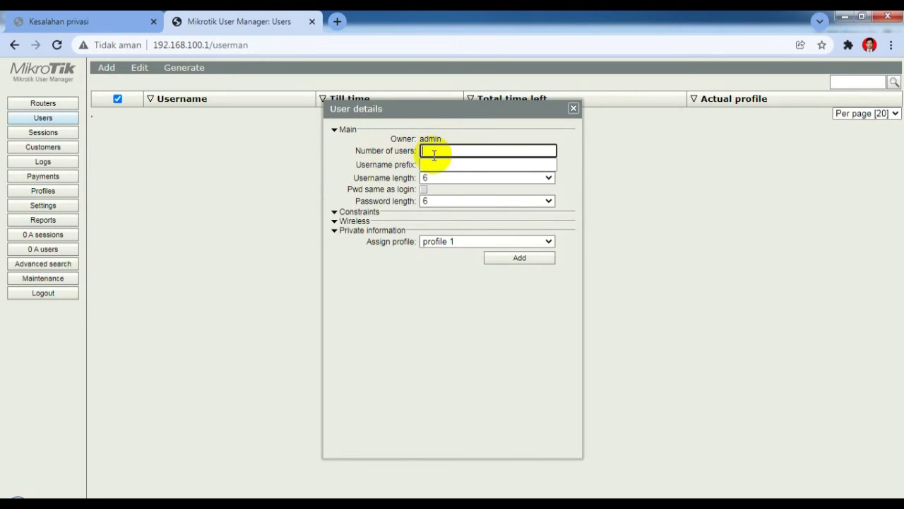
type("20")
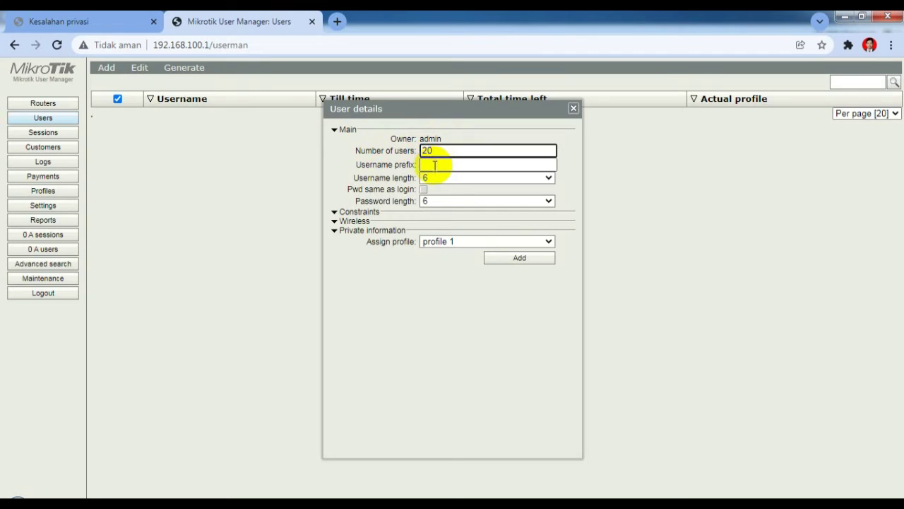
left_click(439, 177)
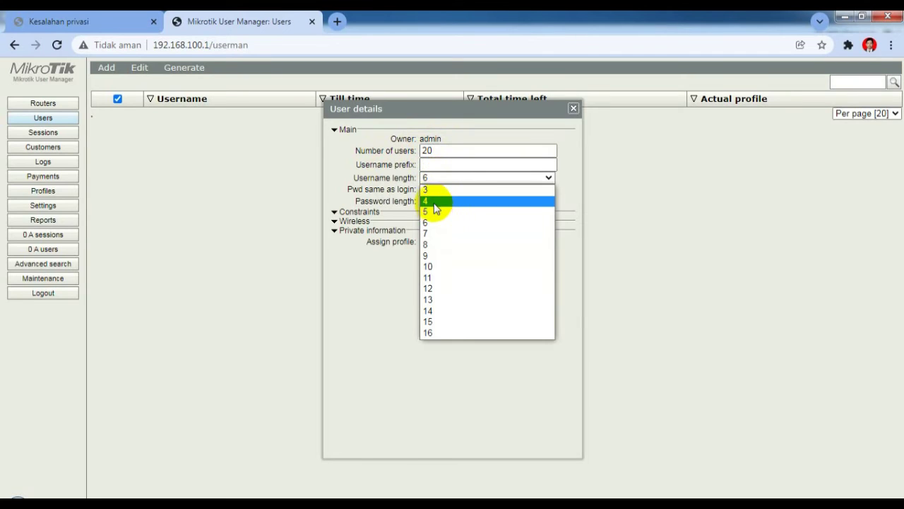
left_click(434, 191)
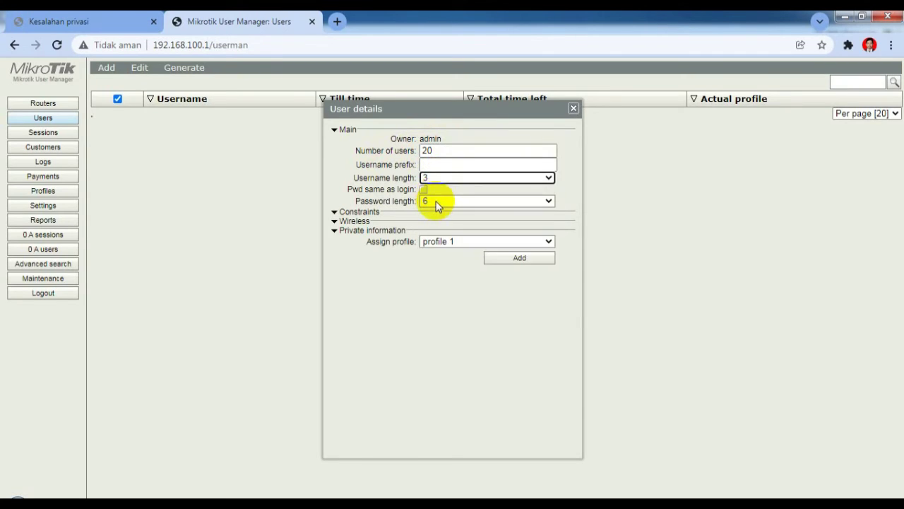
left_click(436, 202)
left_click(438, 212)
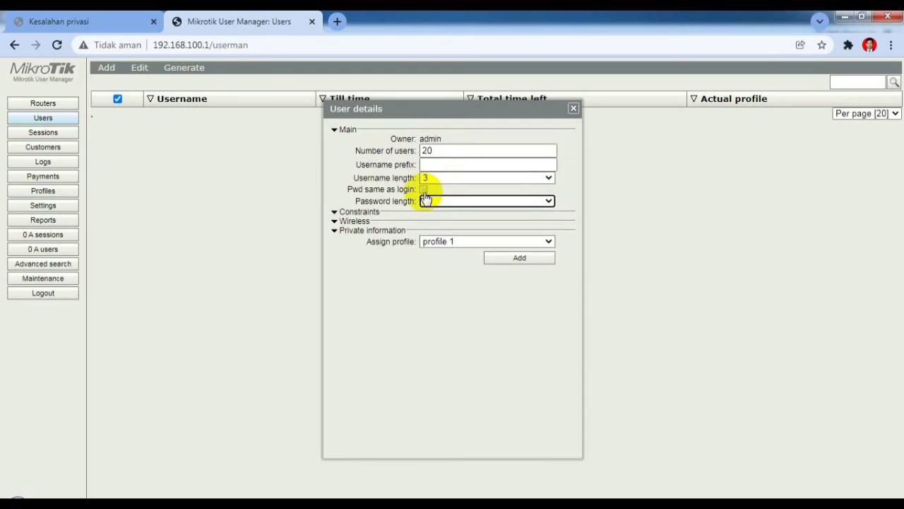
left_click(426, 190)
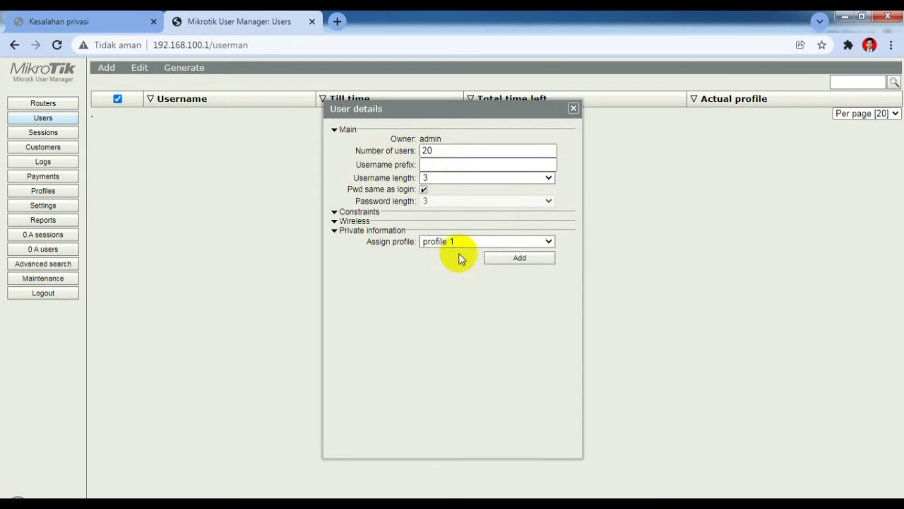
left_click(507, 261)
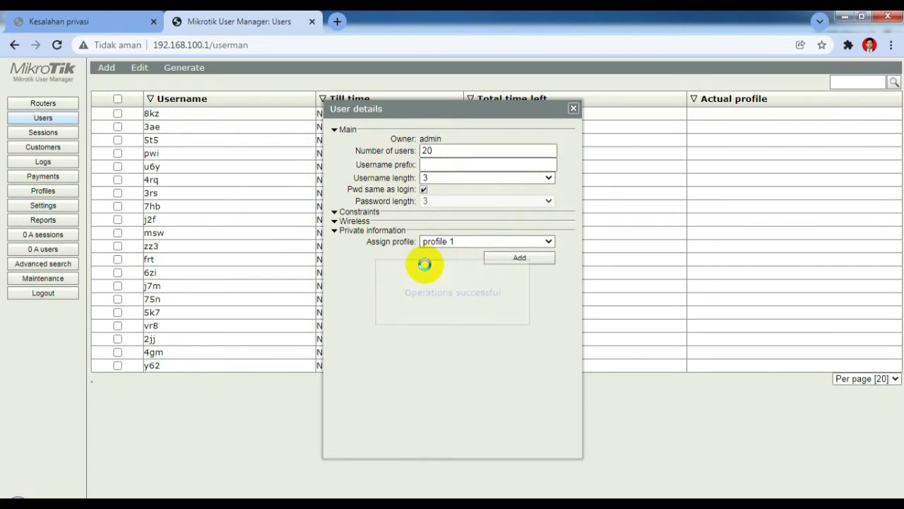
left_click(573, 108)
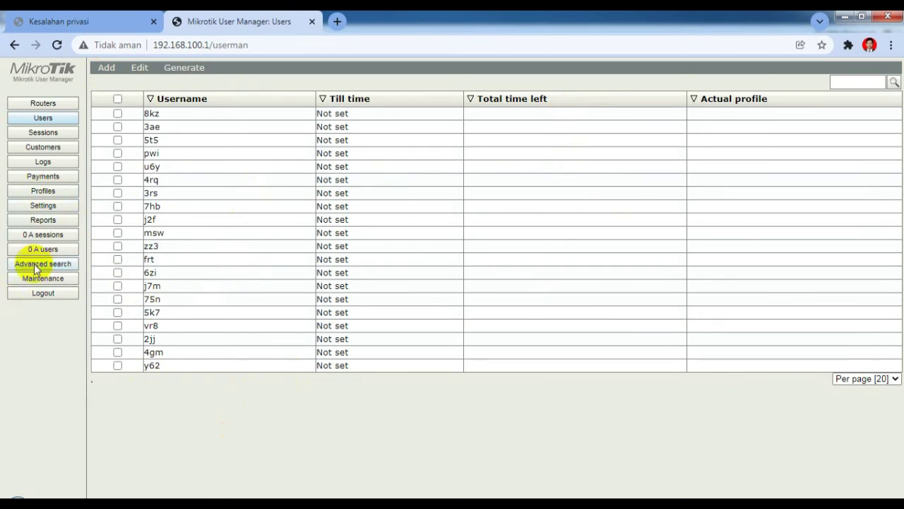
Step: Move the Password column from Hidden to Visible in the Users table appearance settings and save
left_click(55, 208)
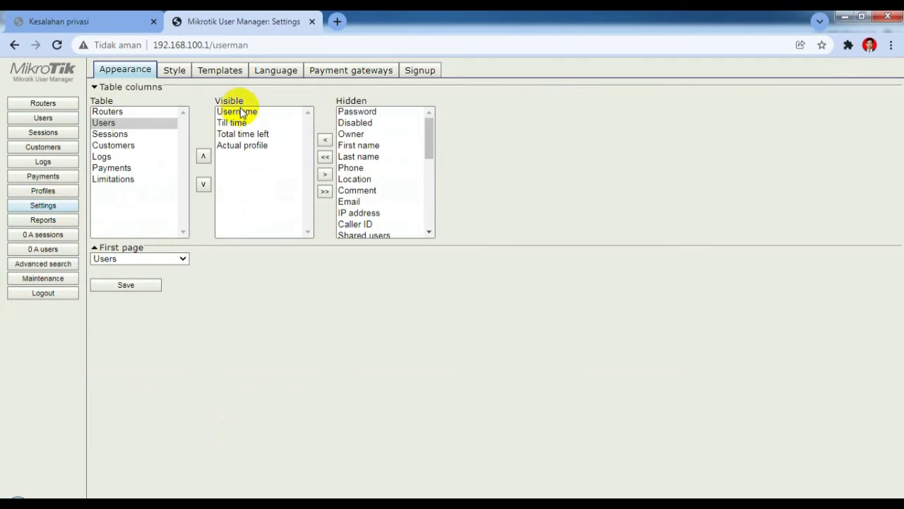
left_click(238, 113)
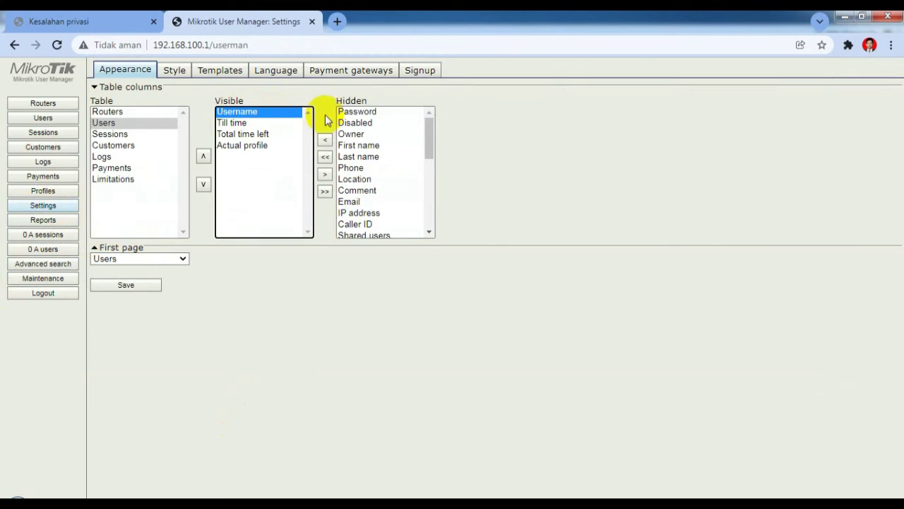
left_click(366, 113)
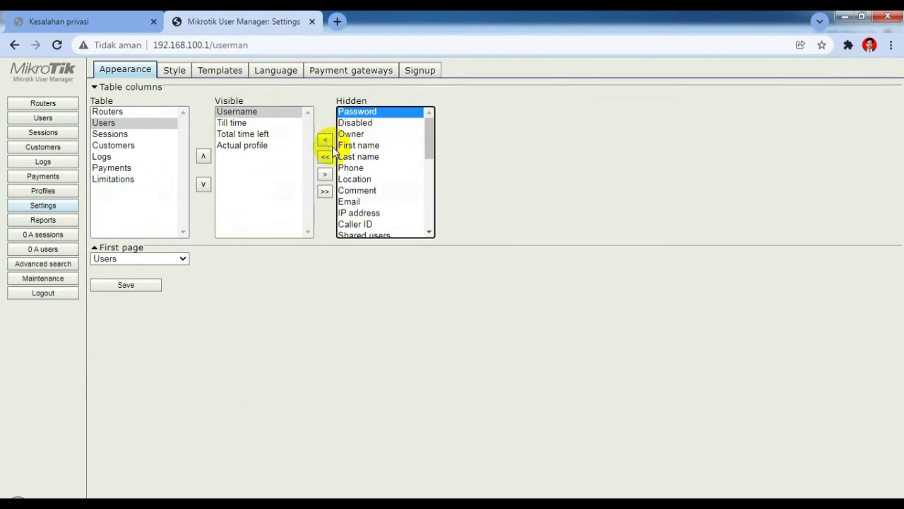
left_click(325, 138)
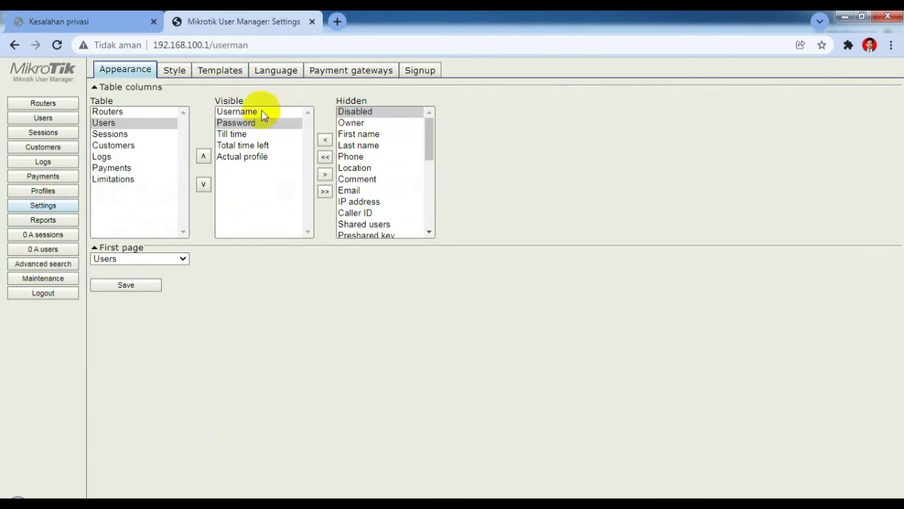
left_click(104, 283)
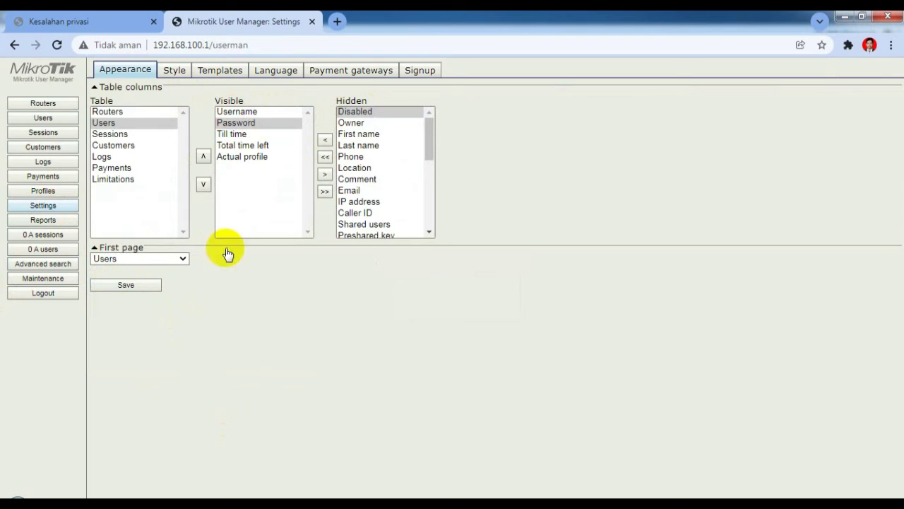
left_click(44, 120)
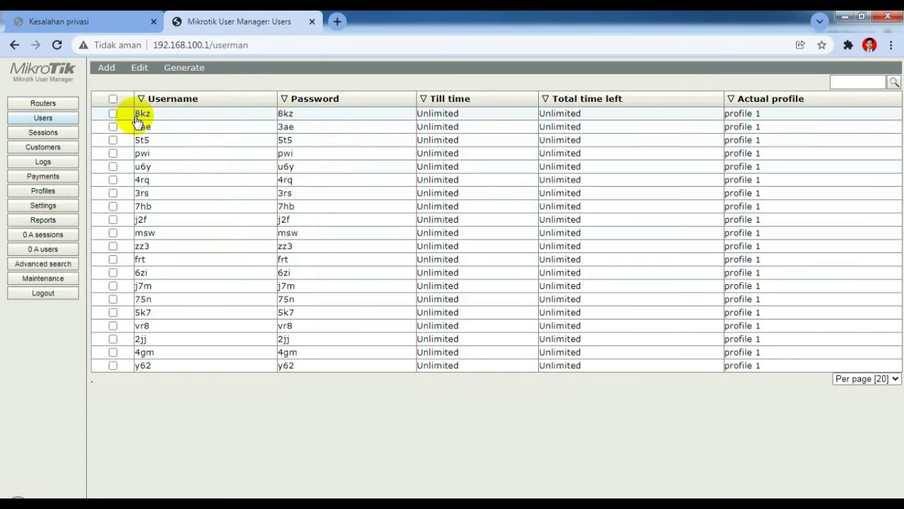
Step: Select all generated users in the Users table and copy them with Salin
left_click_drag(136, 114, 491, 449)
key("ctrl+c")
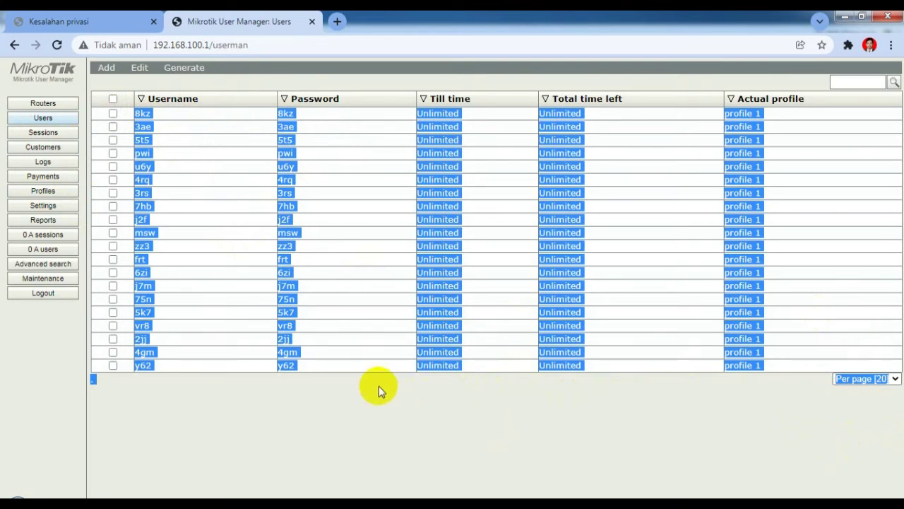
right_click(154, 367)
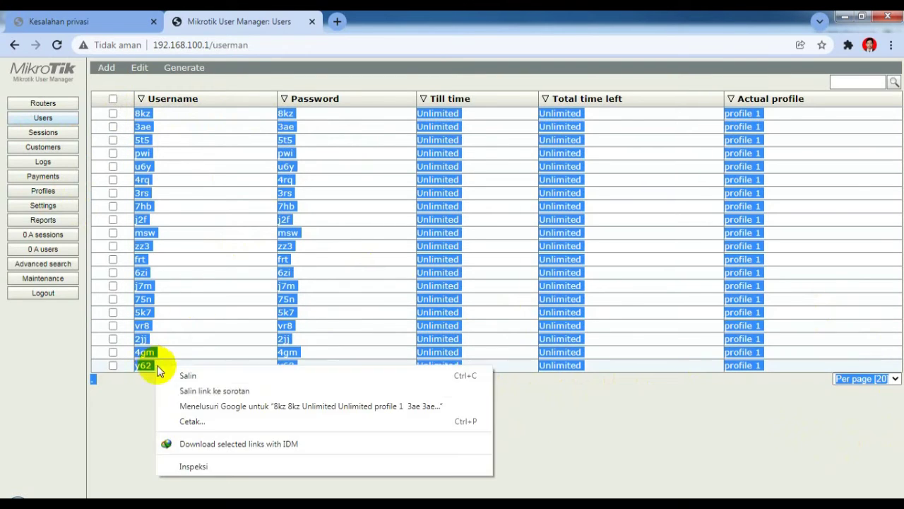
left_click(112, 432)
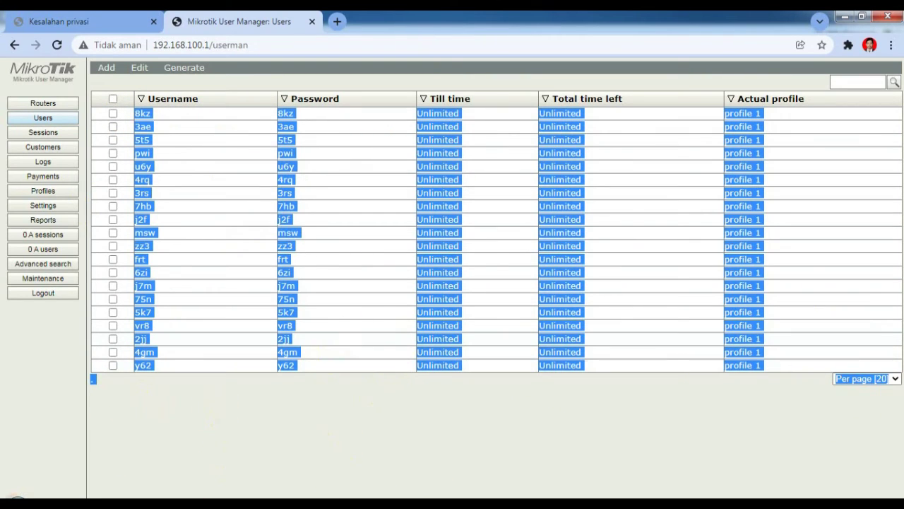
left_click(16, 501)
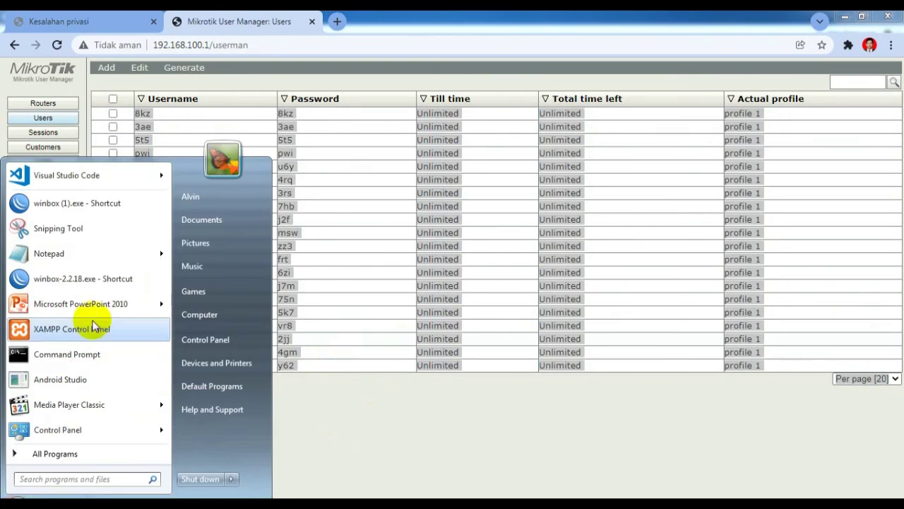
Step: Paste the copied user list into a new Notepad document, then minimize Notepad
left_click(77, 255)
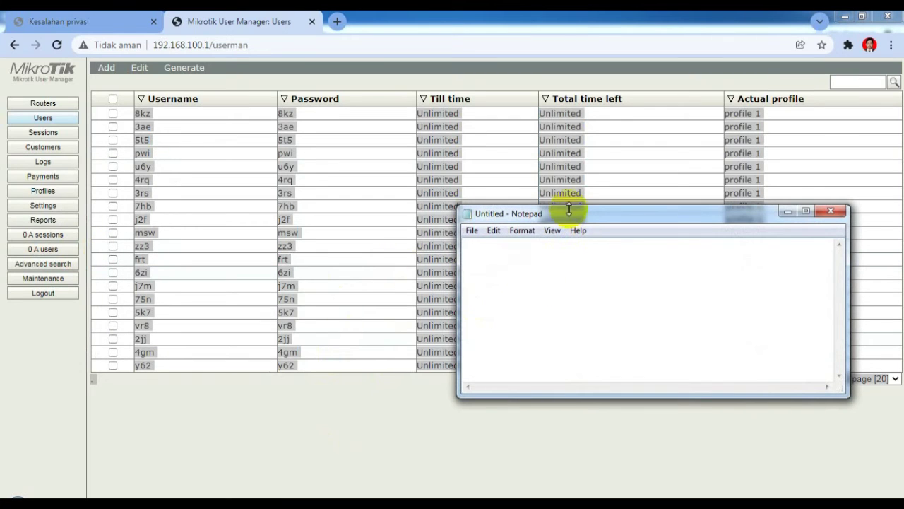
left_click_drag(569, 215, 444, 203)
key("ctrl+v")
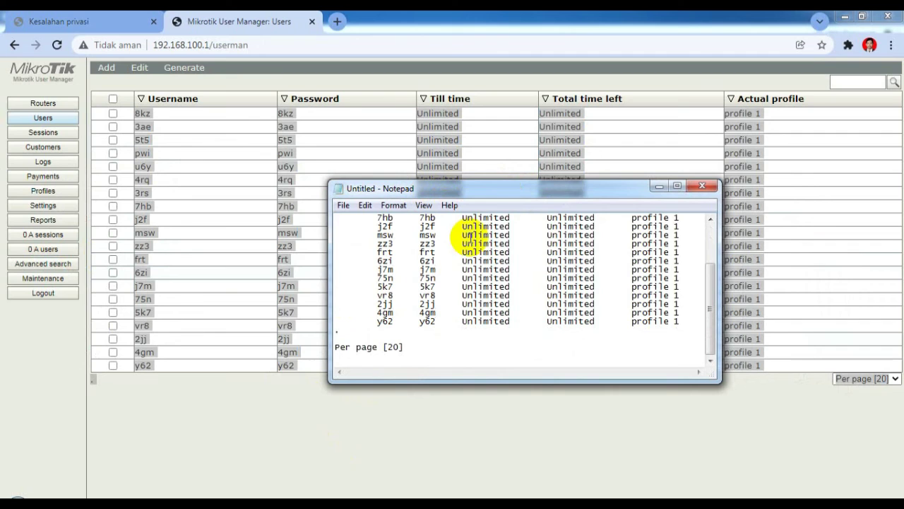
left_click(658, 187)
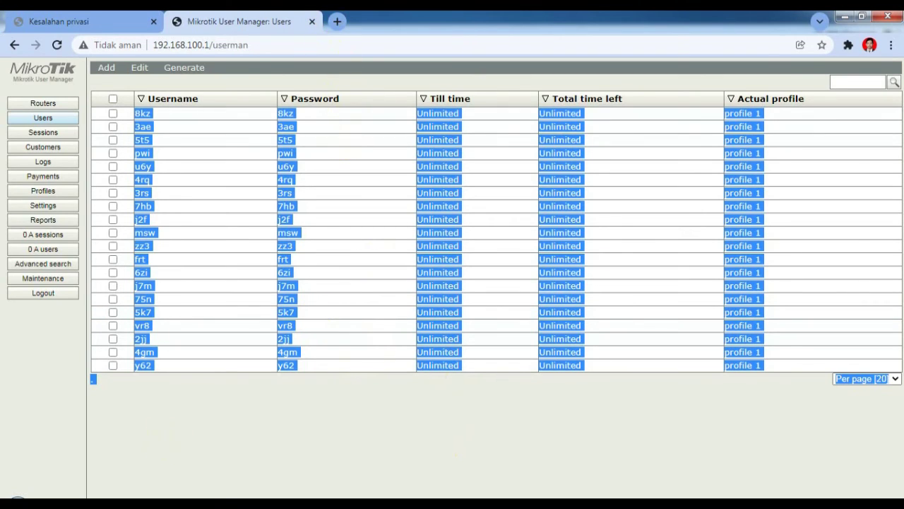
Step: Load the hotspot login page at 192.168.200.1 in a new Chrome tab
left_click(337, 22)
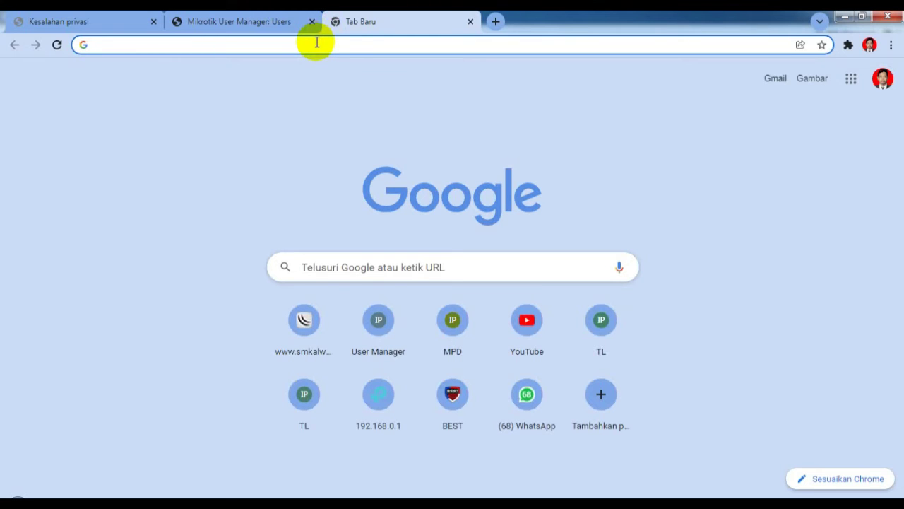
type("192")
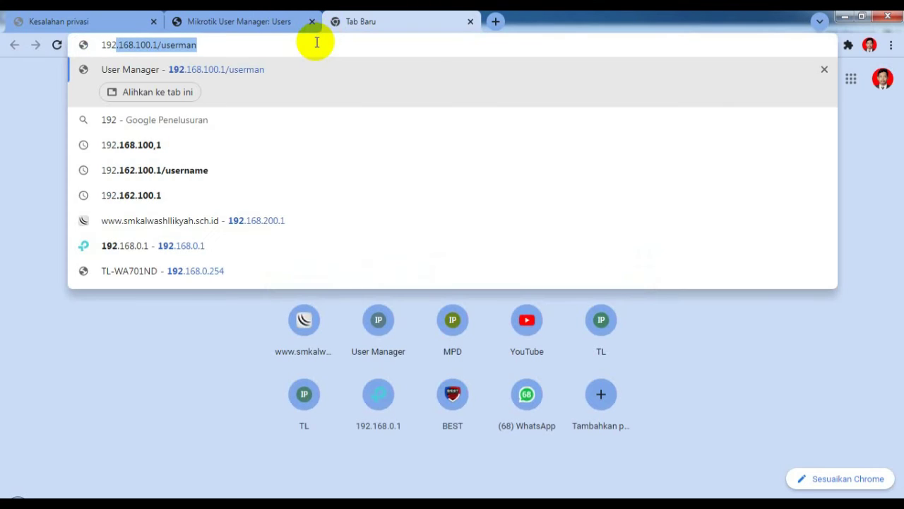
type(".168")
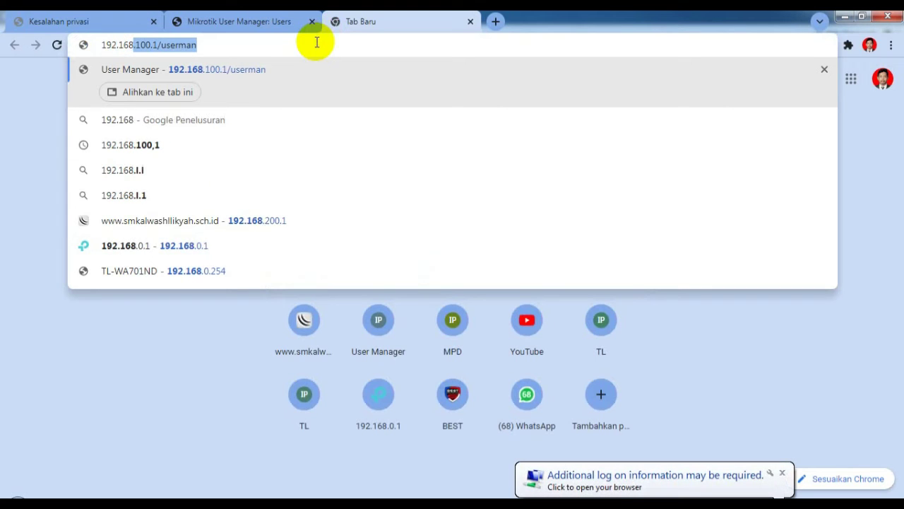
type(".")
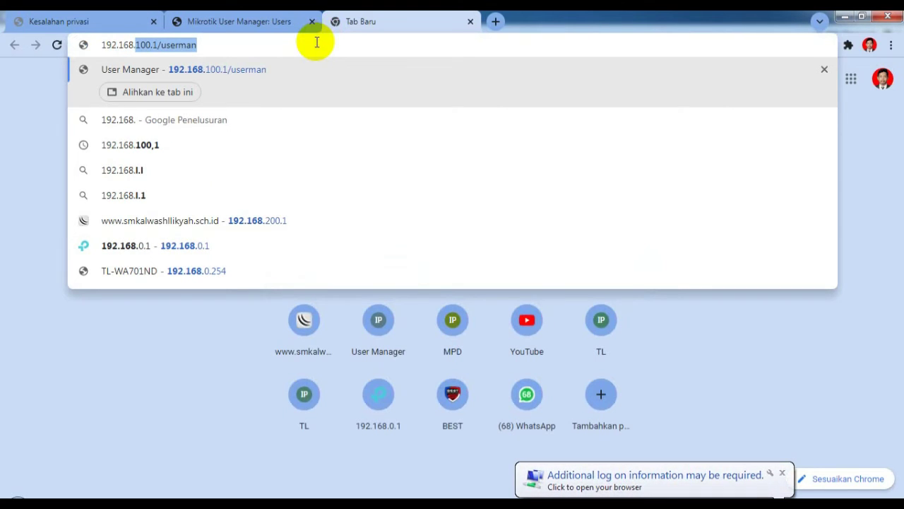
type("200.1")
key("Return")
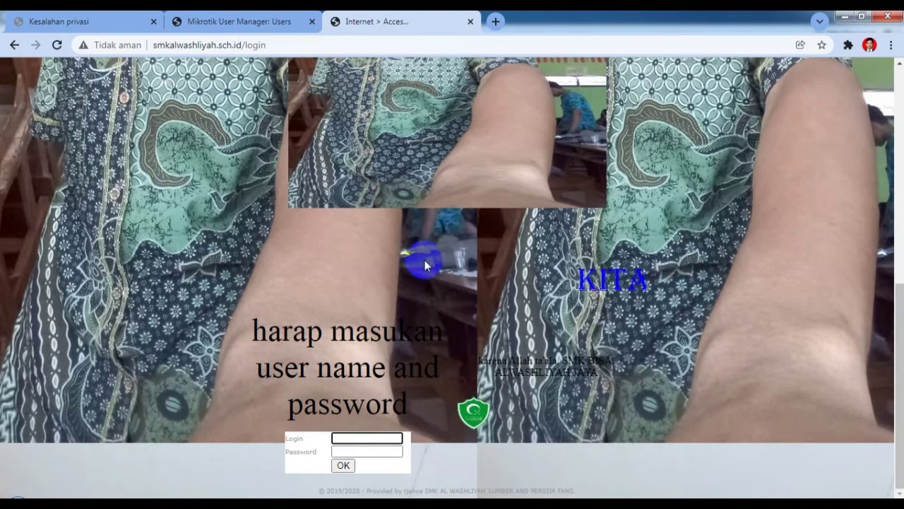
left_click(343, 437)
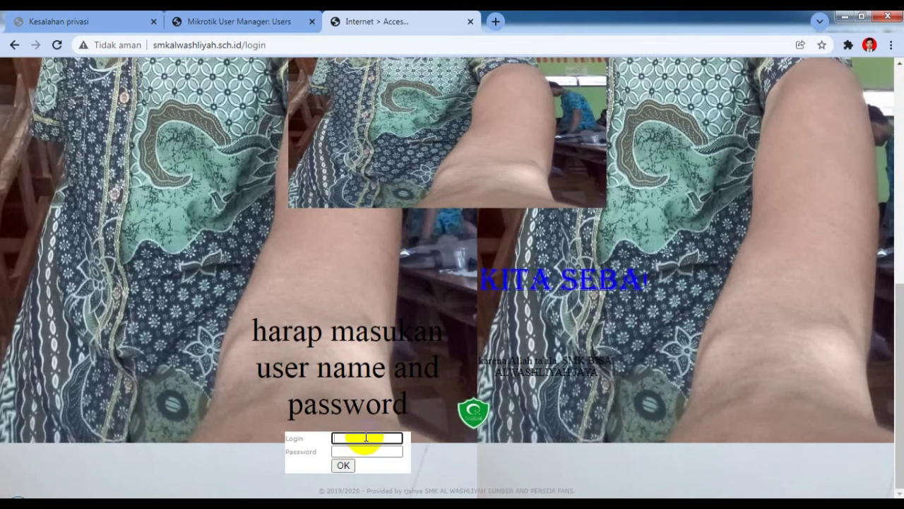
left_click(243, 347)
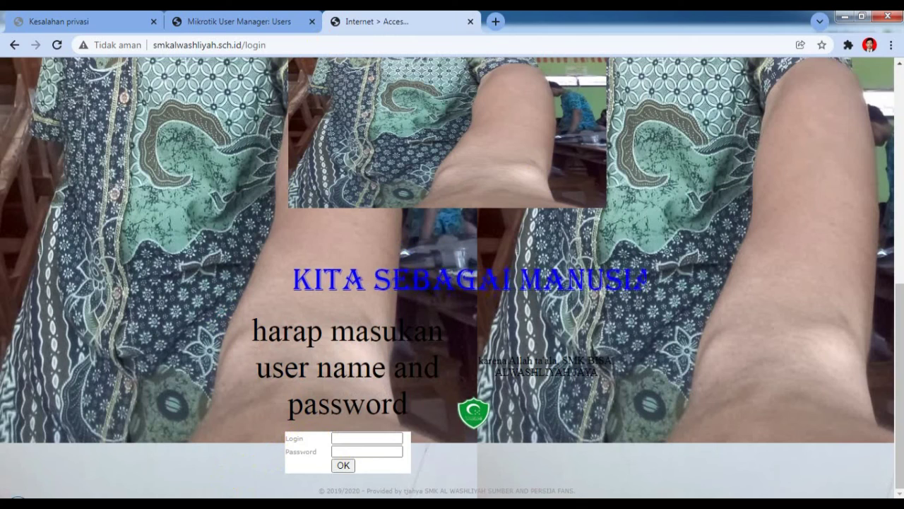
left_click(313, 484)
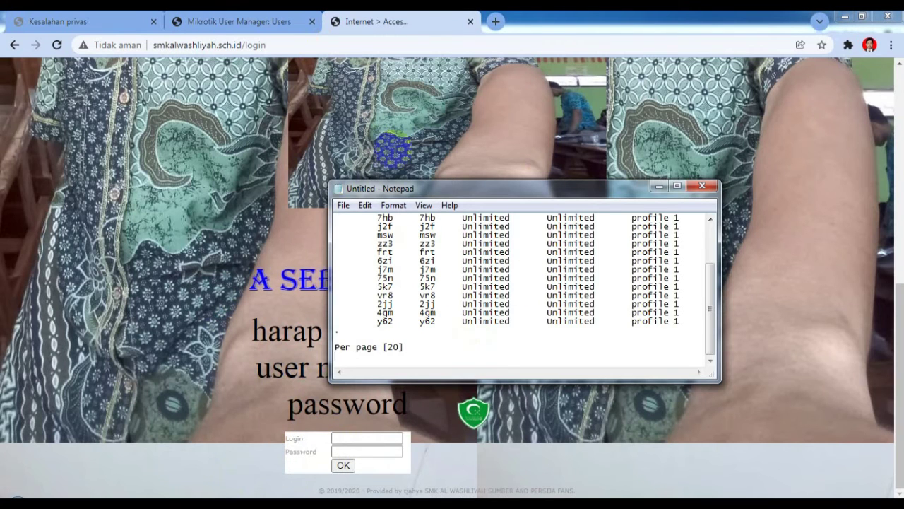
left_click_drag(394, 196, 452, 136)
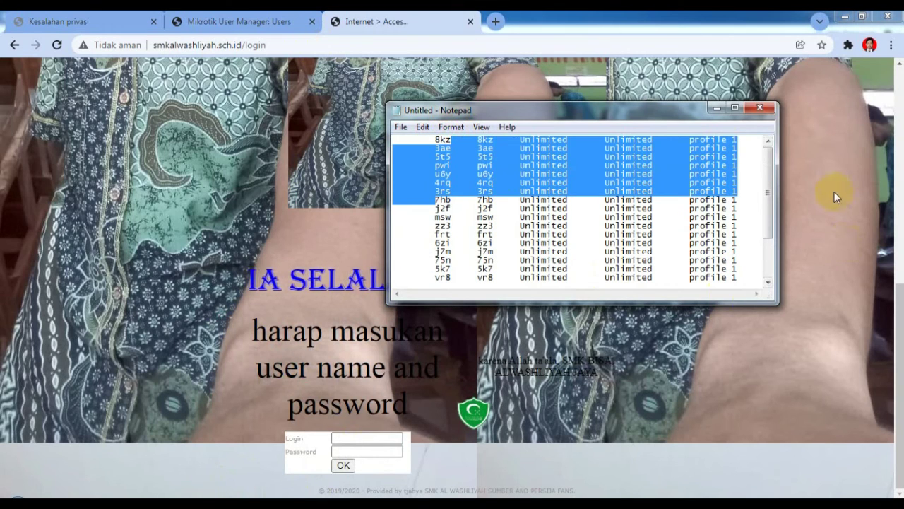
left_click(735, 109)
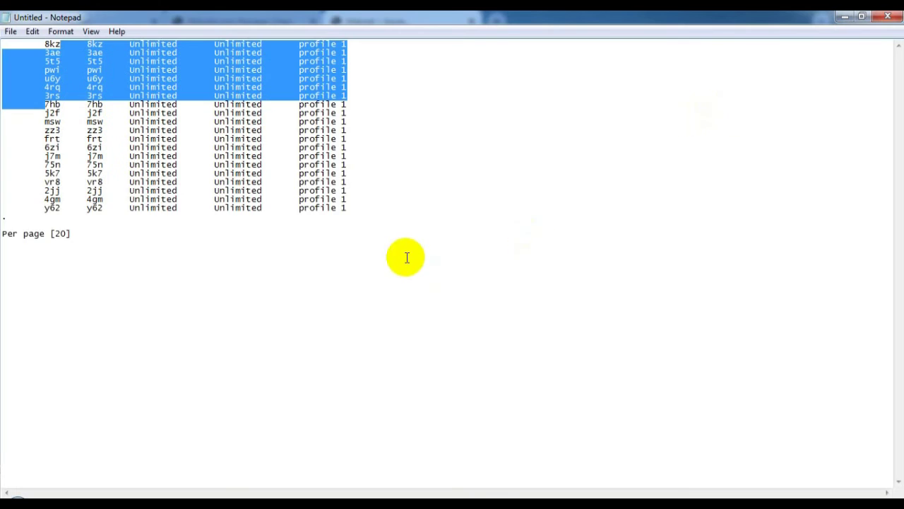
left_click(396, 304)
left_click_drag(40, 43, 54, 43)
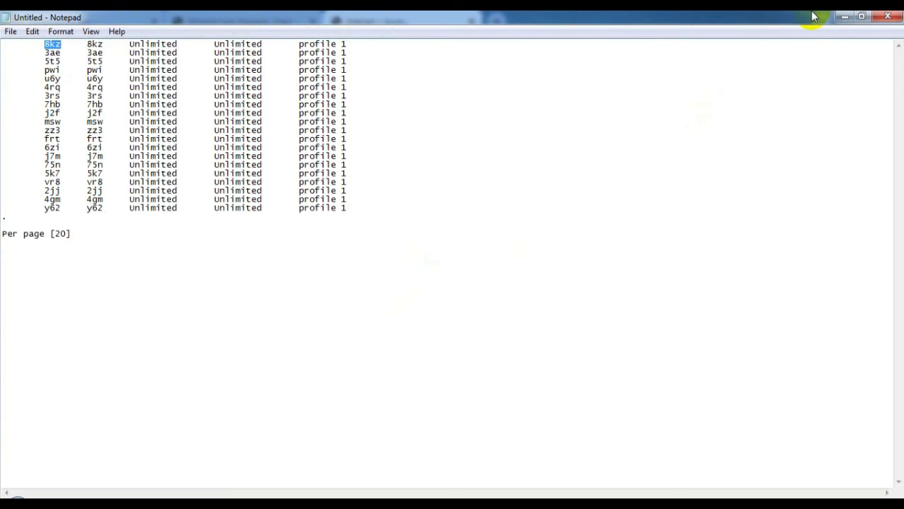
left_click(845, 16)
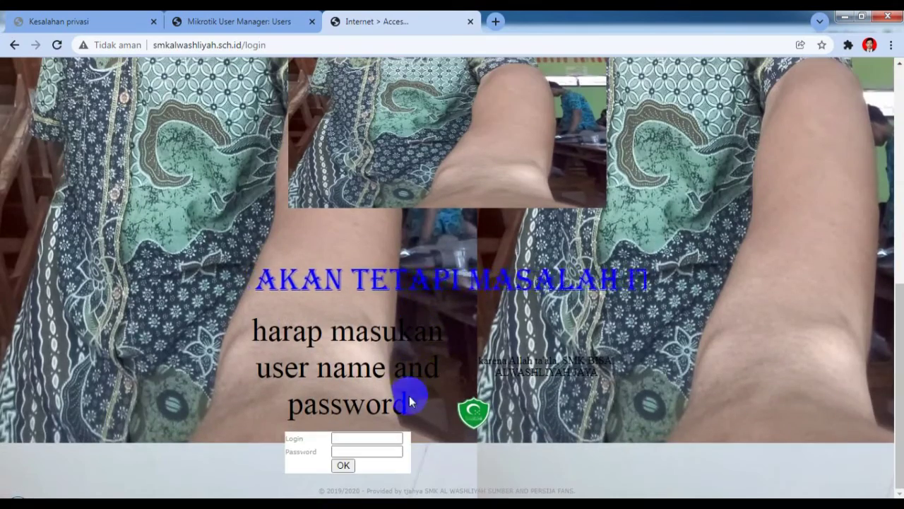
Step: Log in to the hotspot as the first generated user, then minimize Chrome and dismiss WinBox's connection warning
left_click(357, 439)
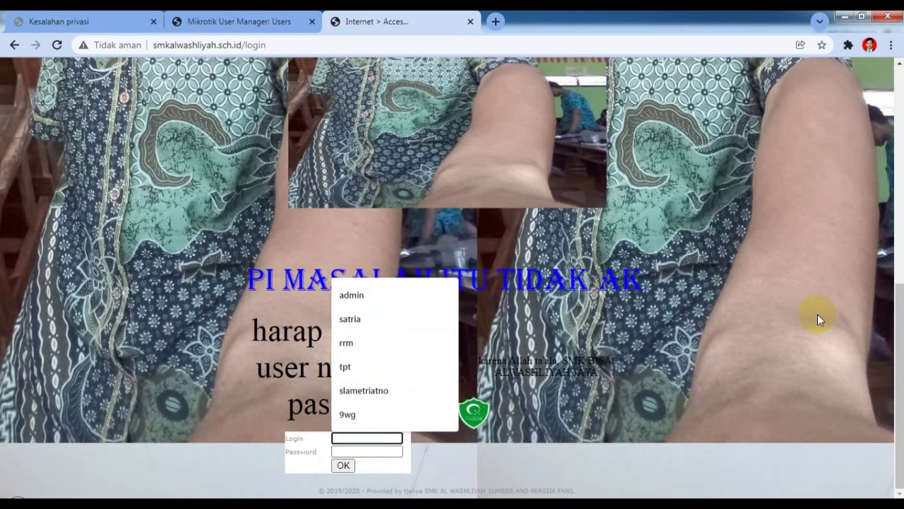
type("bkd")
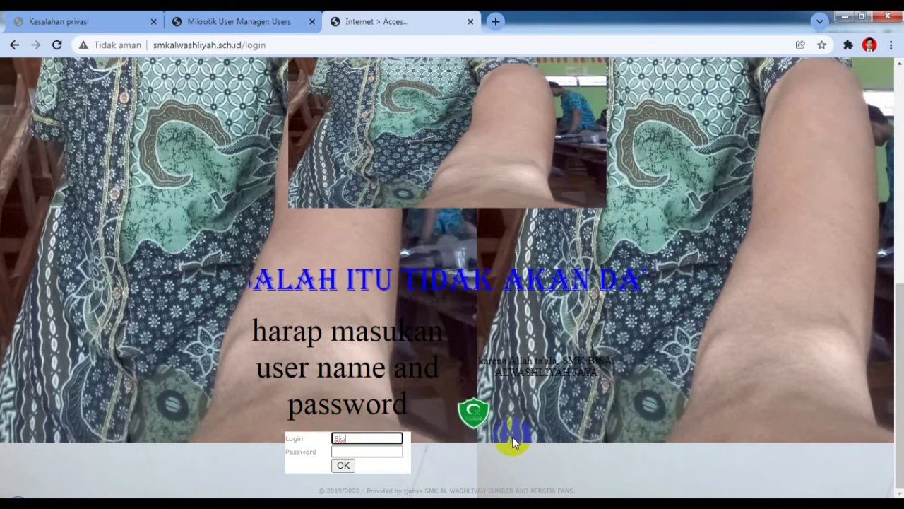
left_click(371, 450)
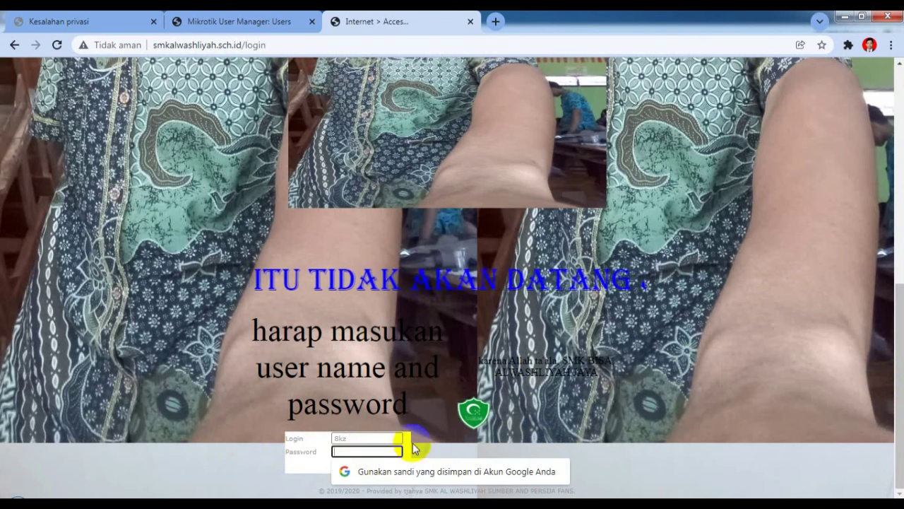
type("***")
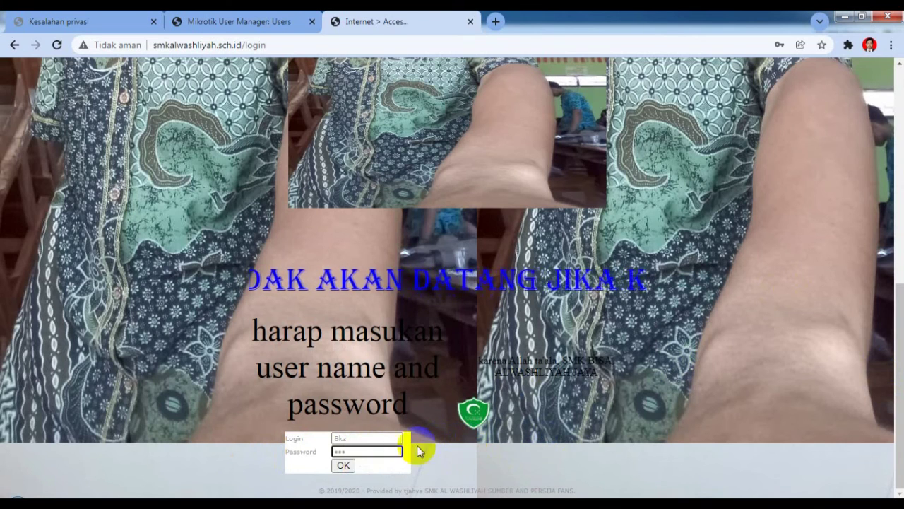
left_click(344, 465)
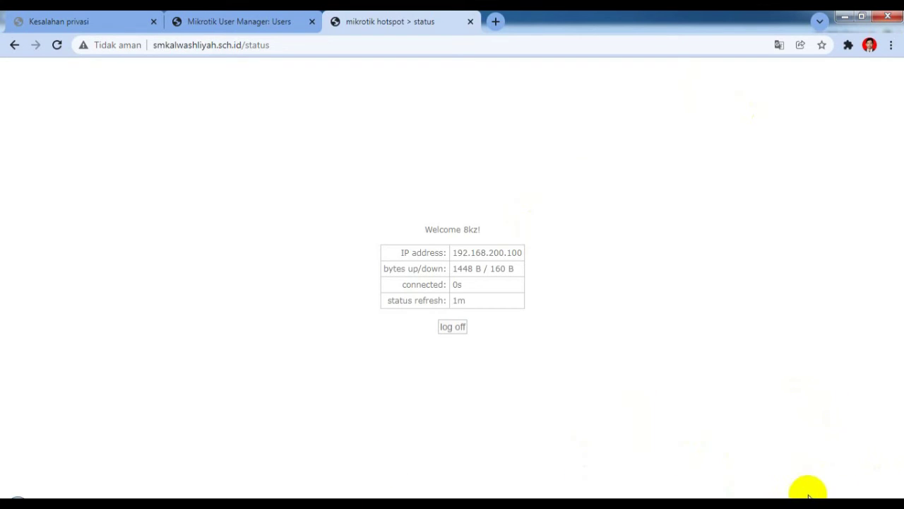
left_click(843, 16)
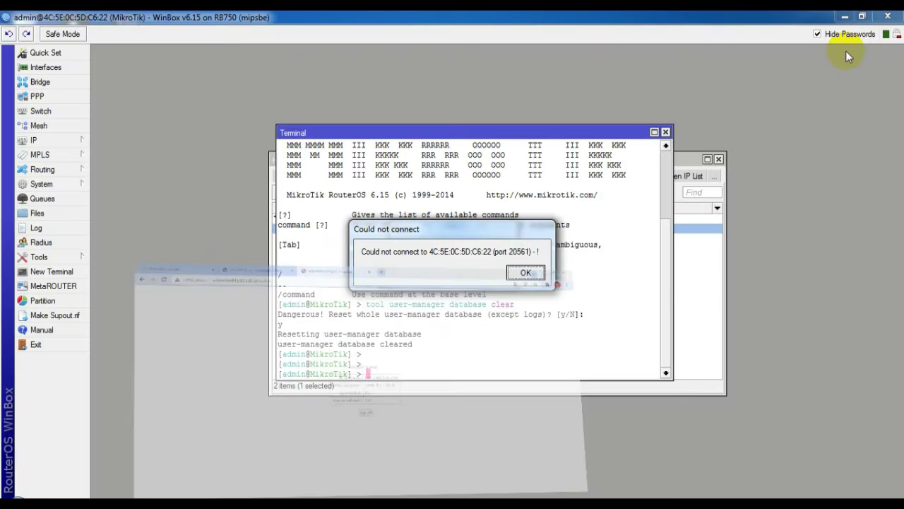
left_click(527, 272)
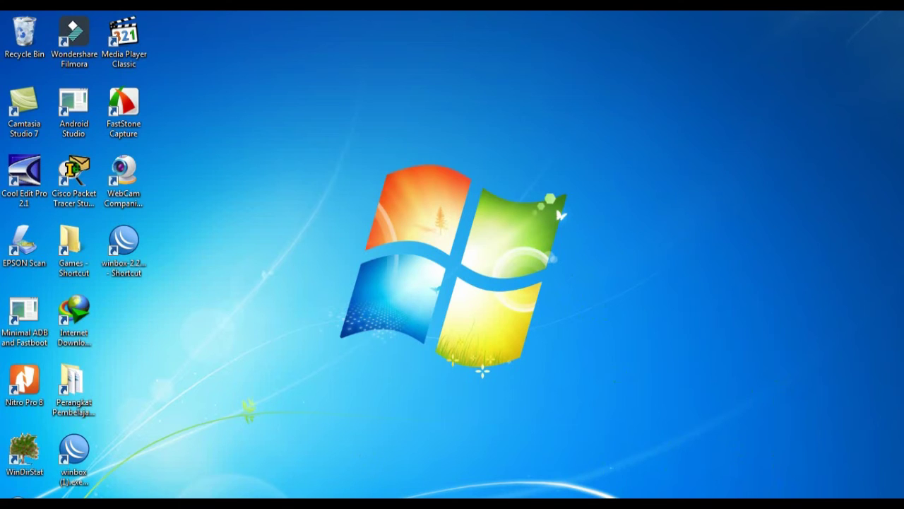
Step: Switch Local Area Connection's IPv4 to the manual address 192.168.0.11, mask 255.255.255.0, and close its properties
left_click(269, 445)
left_click(282, 106)
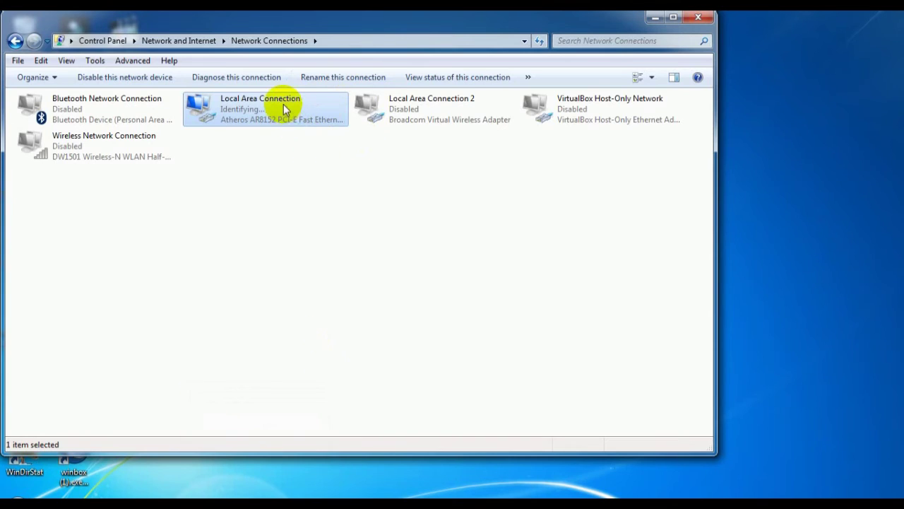
double_click(283, 106)
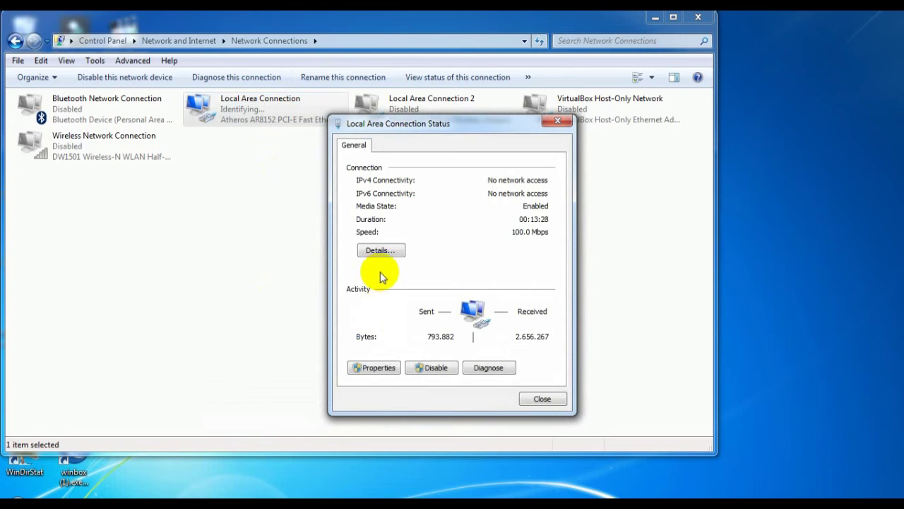
left_click(386, 369)
left_click(464, 287)
left_click(512, 340)
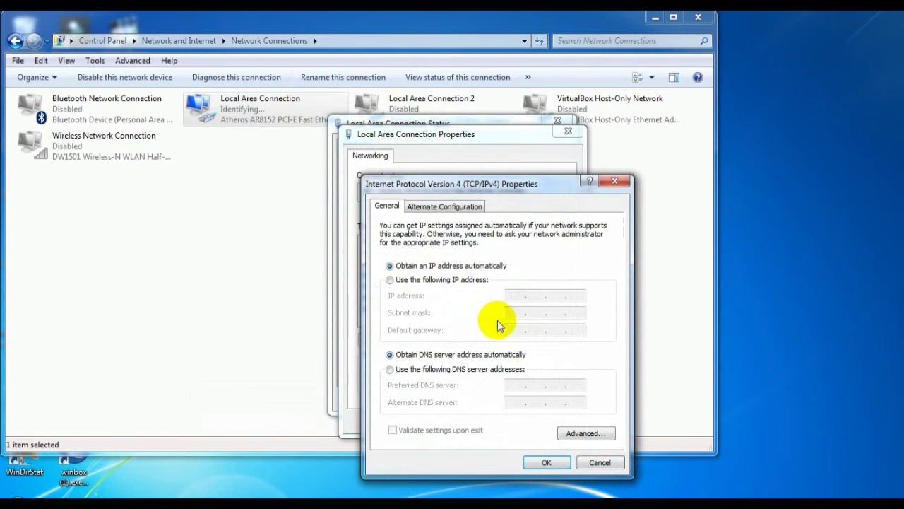
left_click(389, 280)
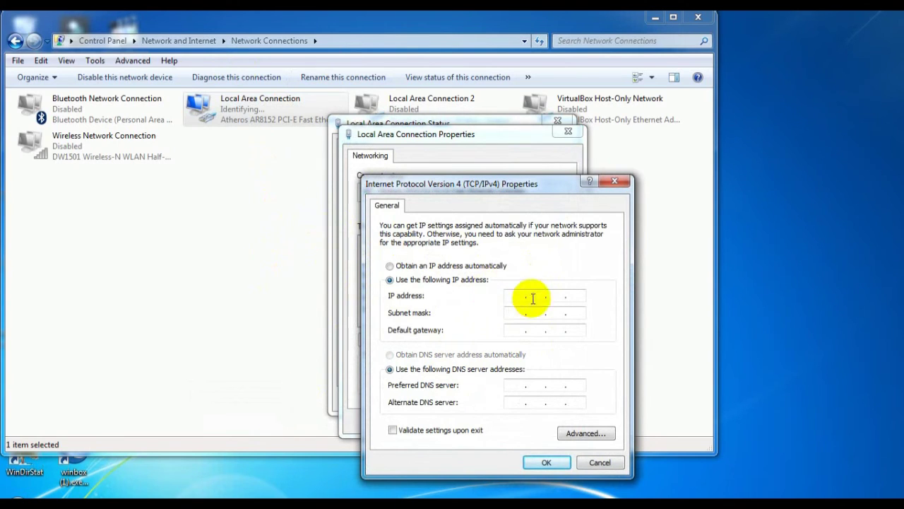
left_click(515, 297)
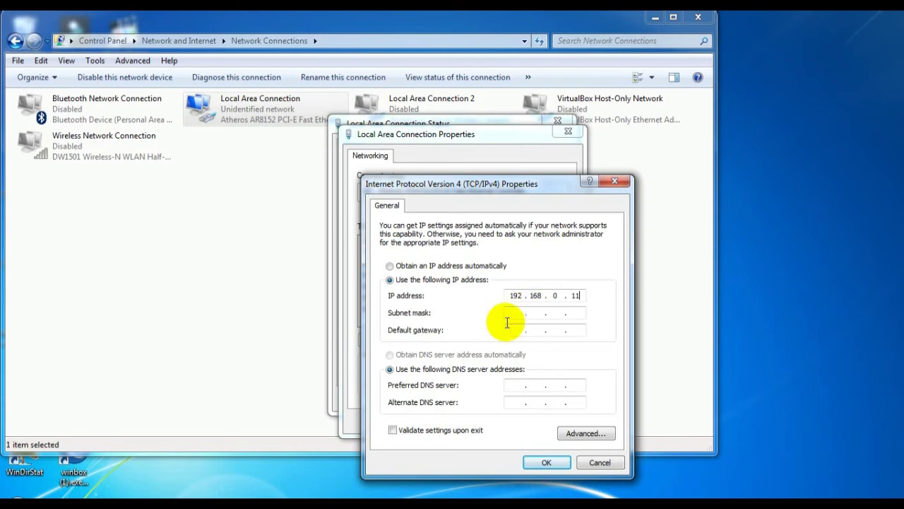
left_click(516, 312)
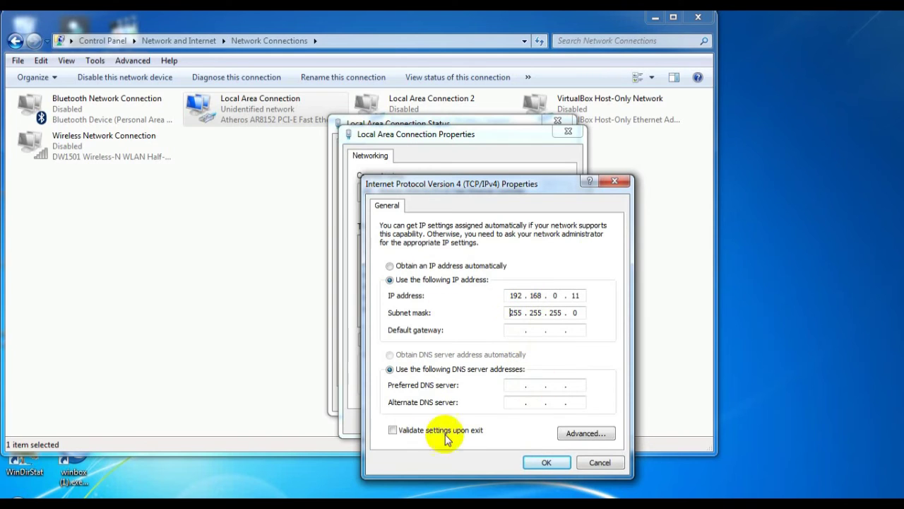
left_click(569, 462)
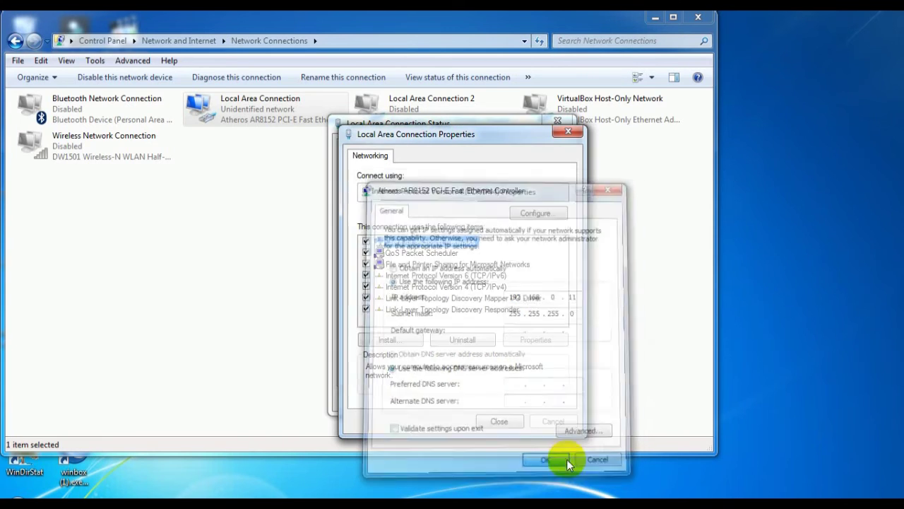
left_click(500, 420)
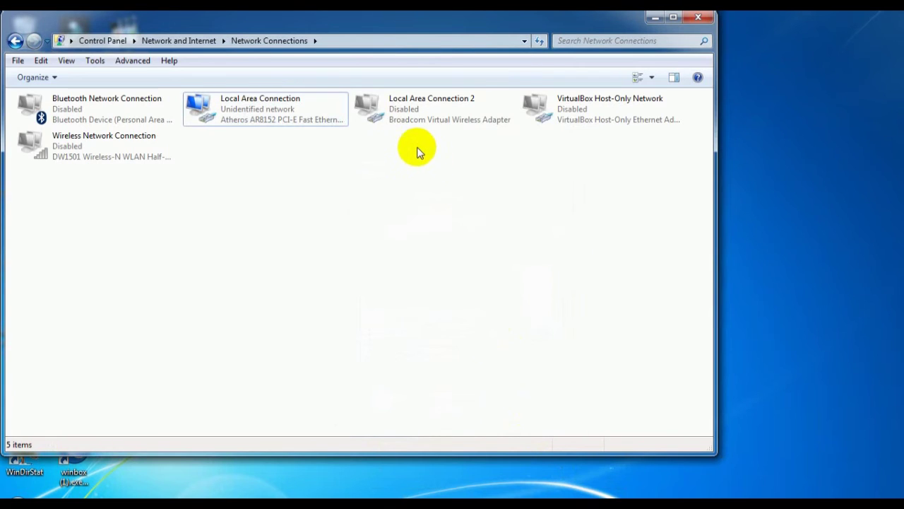
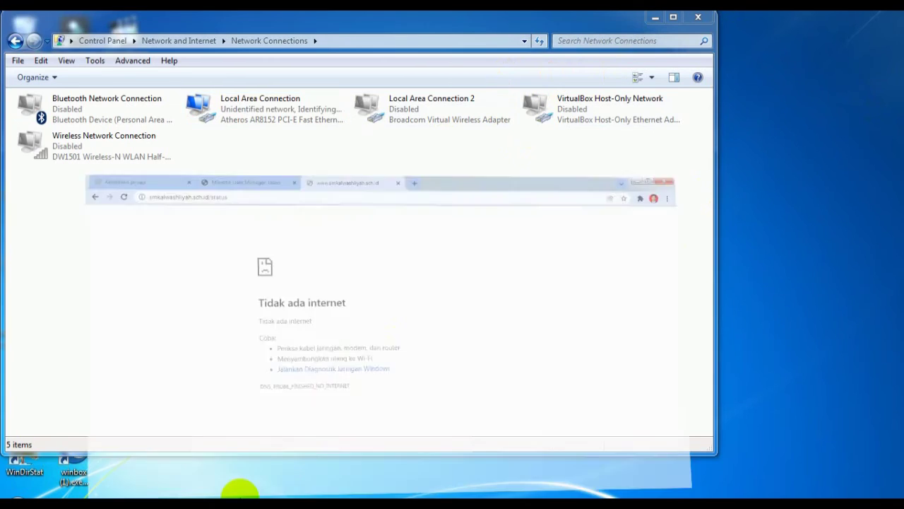
Step: Load 192.168.0.254 in a new Chrome tab to reach the access point's login prompt
left_click(242, 485)
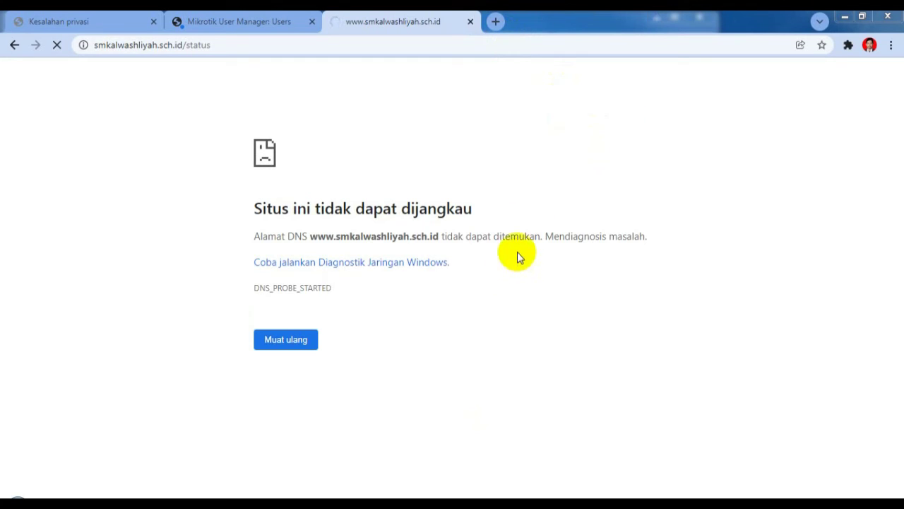
left_click(496, 22)
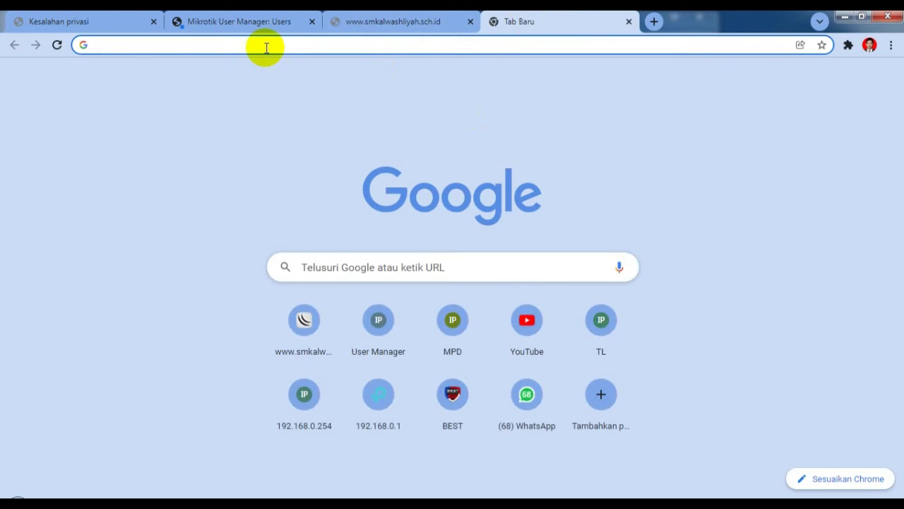
type("192")
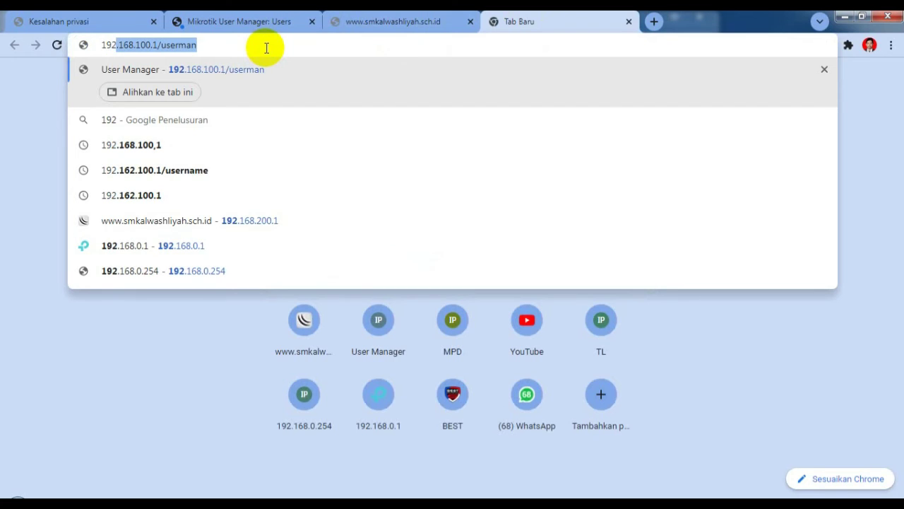
type(".168")
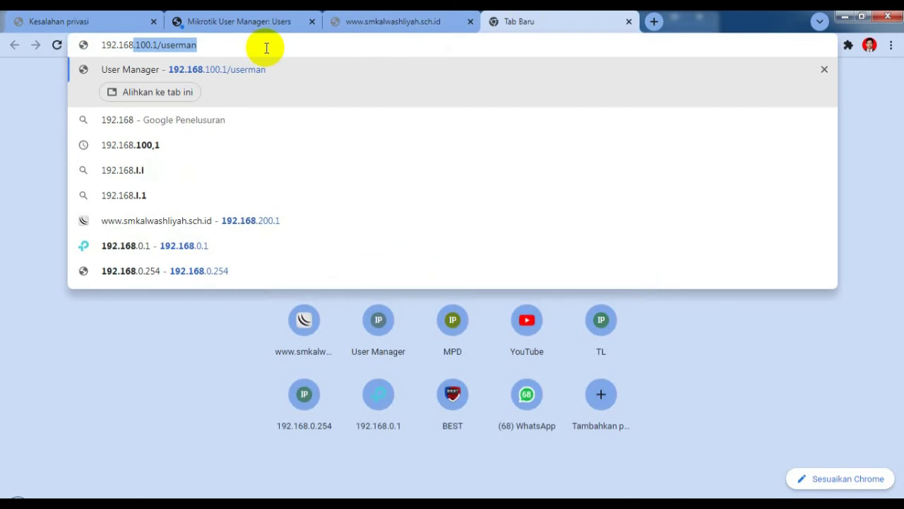
type(".0.")
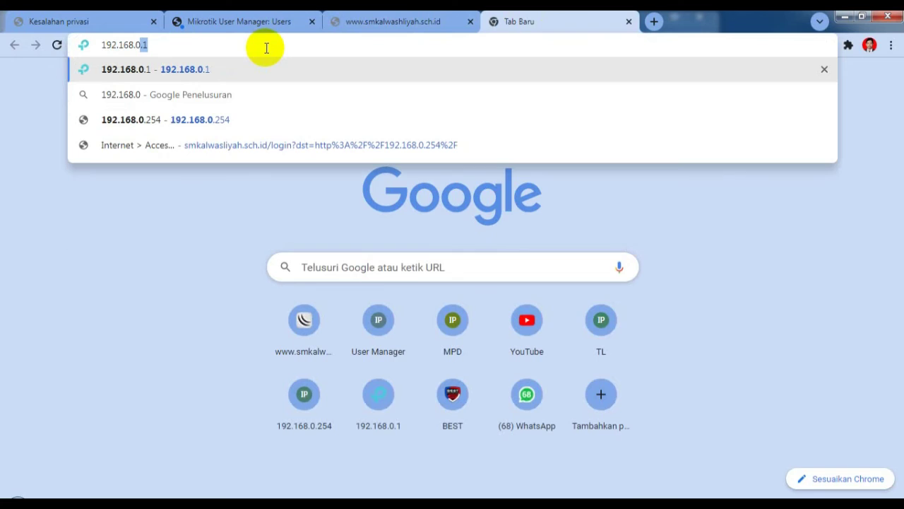
type("254")
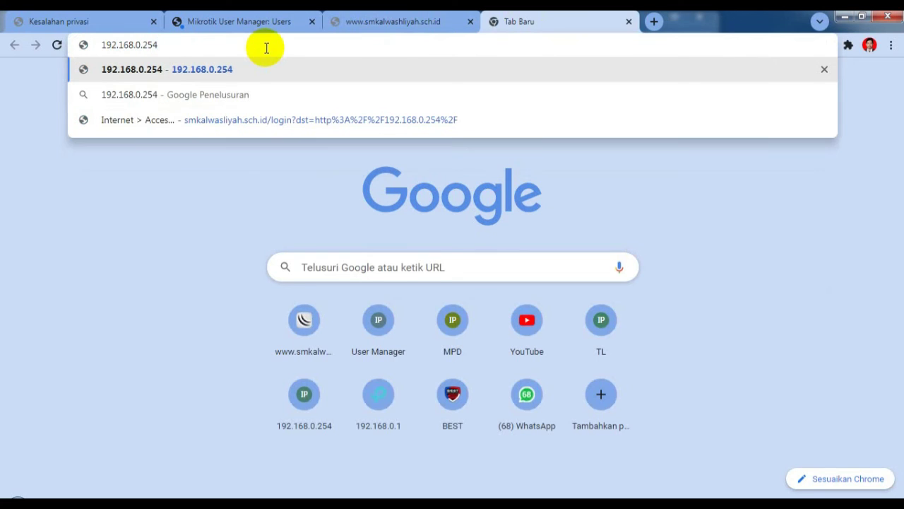
key("Return")
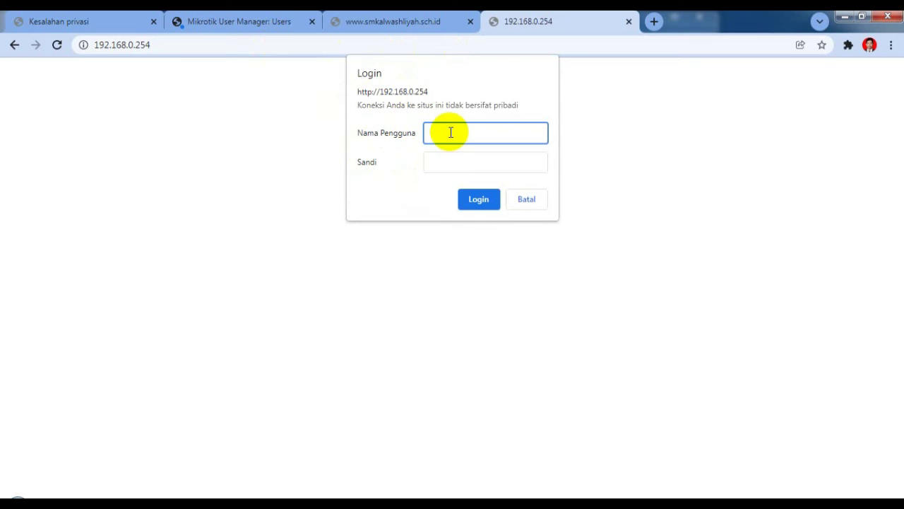
Step: Log in to the access point with the administrator username and password
type("a")
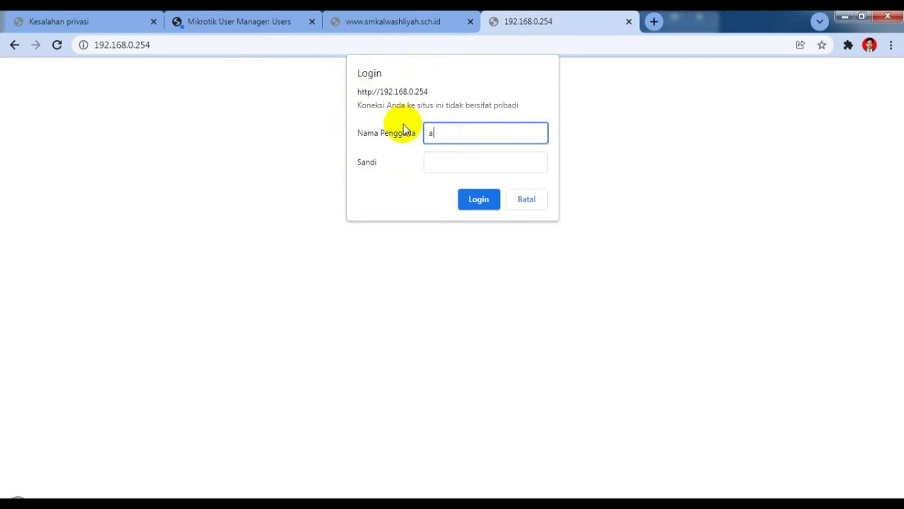
type("dmin")
left_click(471, 165)
type("admi")
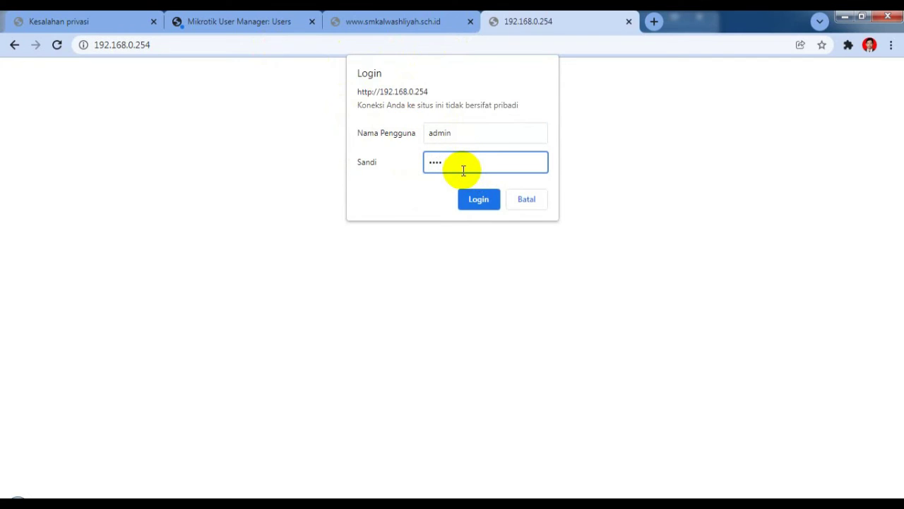
key("BackSpace")
key("BackSpace")
key("BackSpace")
key("BackSpace")
type("adm")
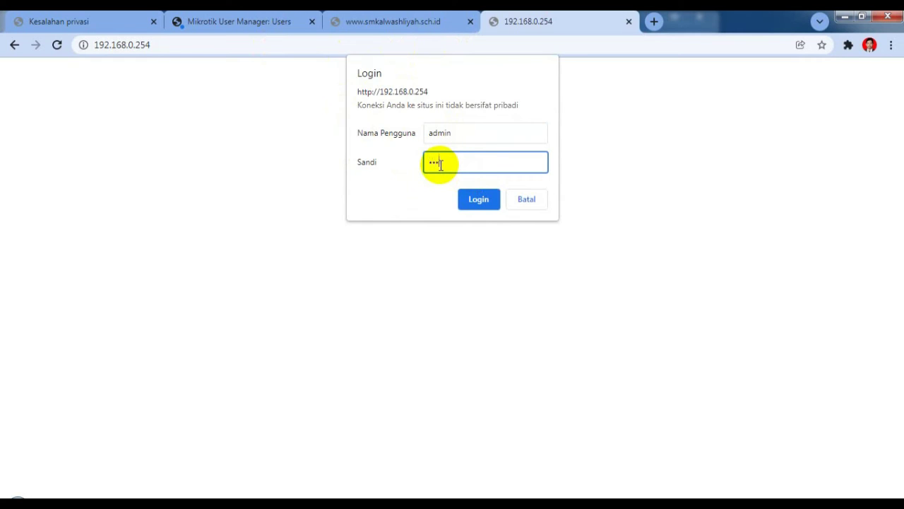
type("in")
left_click(480, 200)
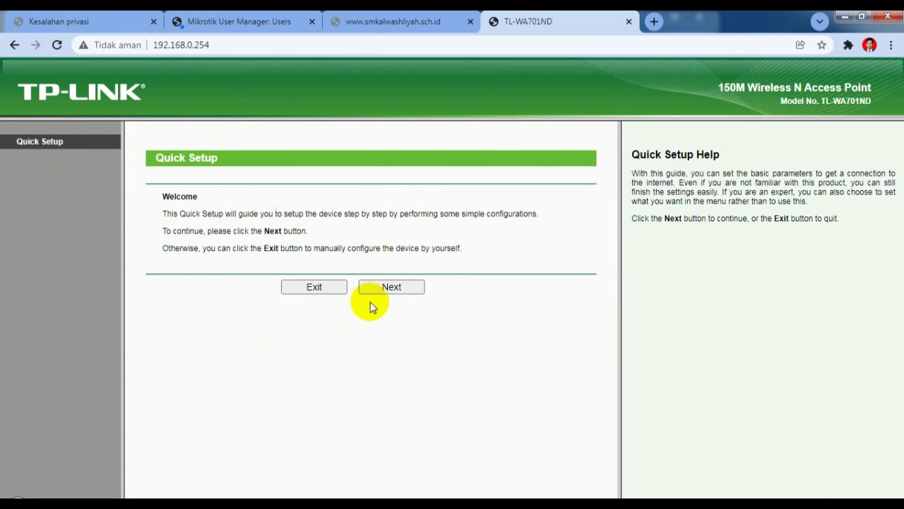
left_click(401, 288)
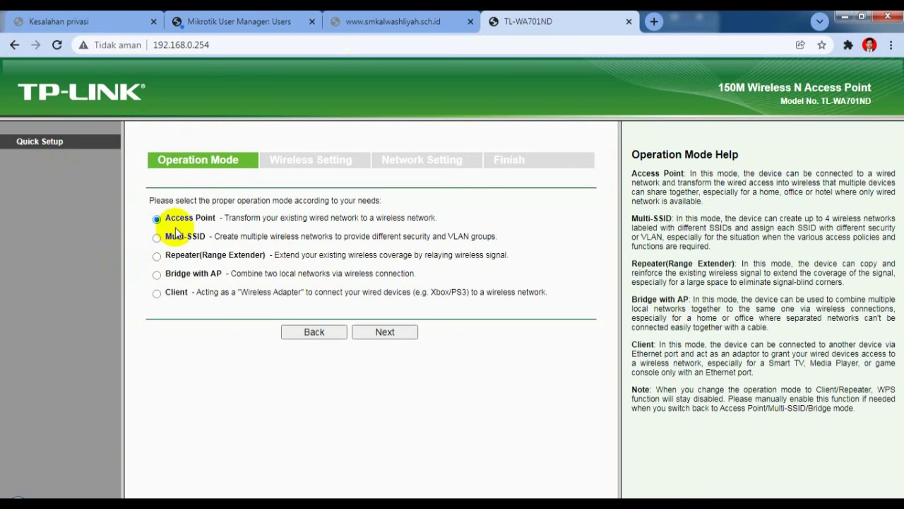
left_click(405, 337)
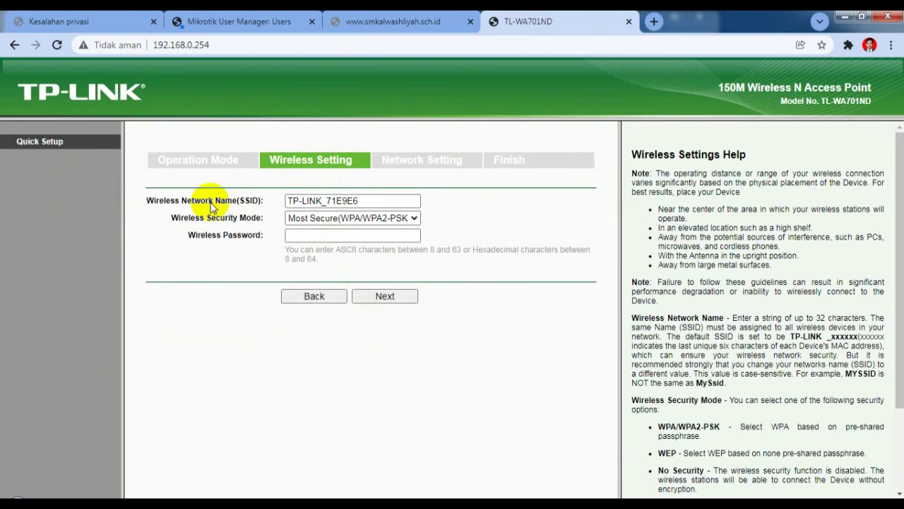
left_click_drag(398, 202, 283, 202)
key("BackSpace")
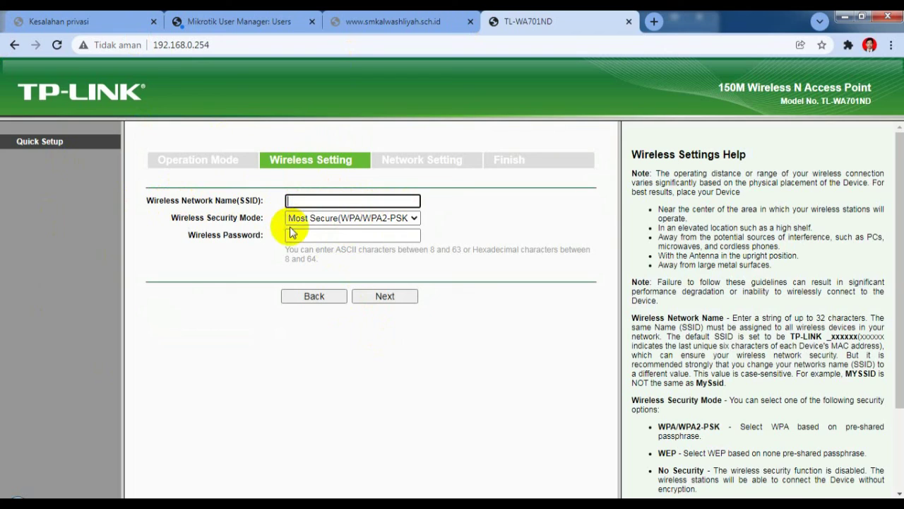
type("@")
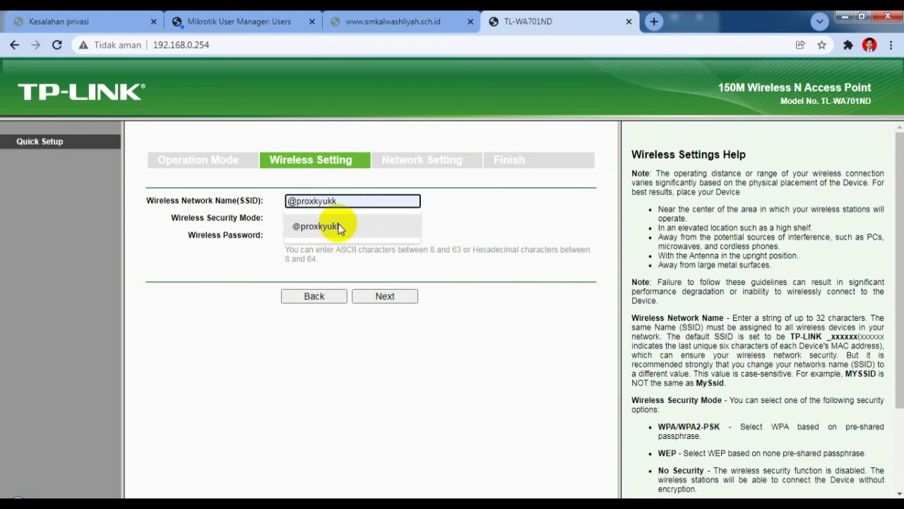
type("pro")
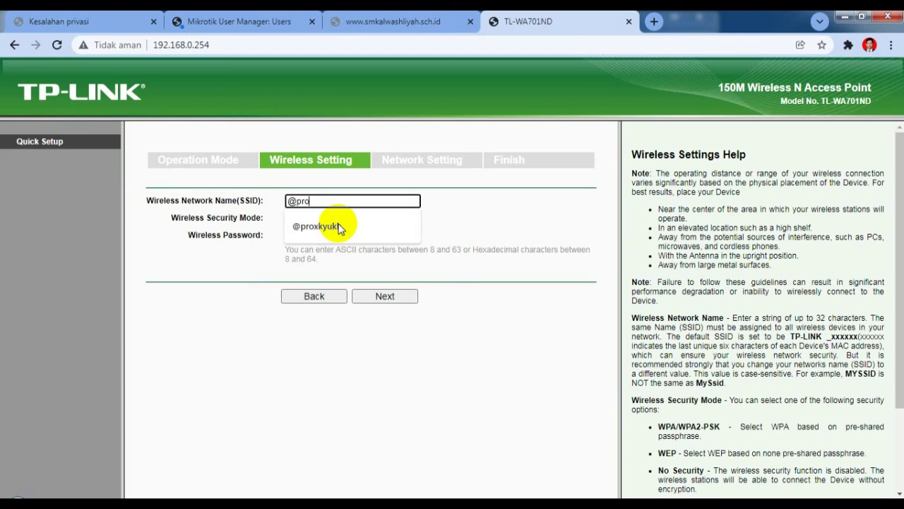
type("xkyukk")
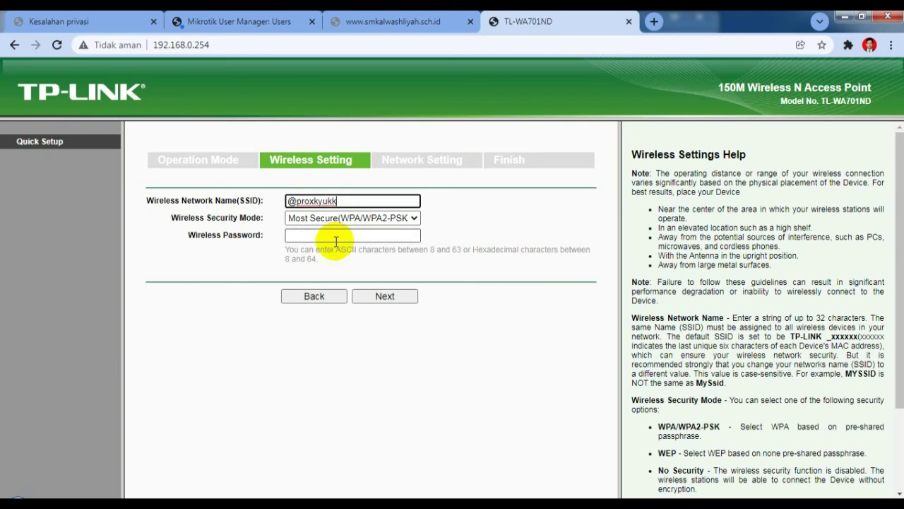
left_click(336, 234)
type("1")
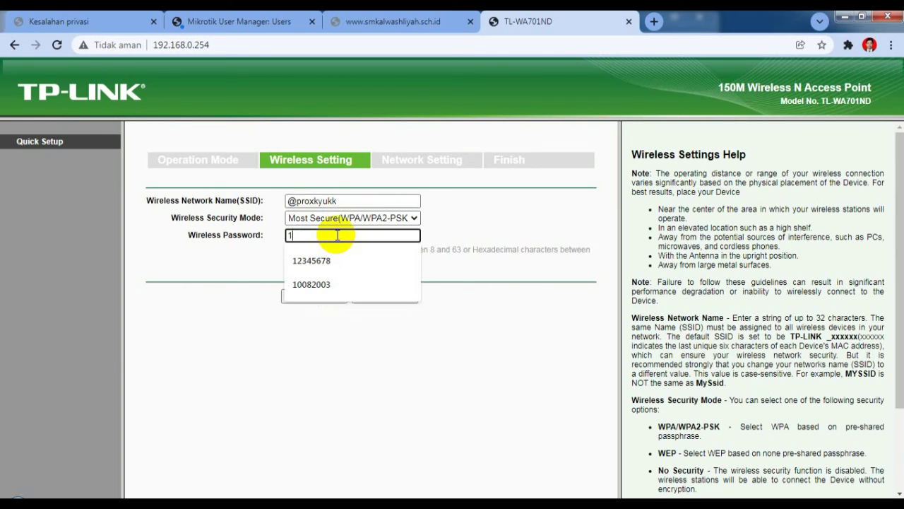
type("2345678")
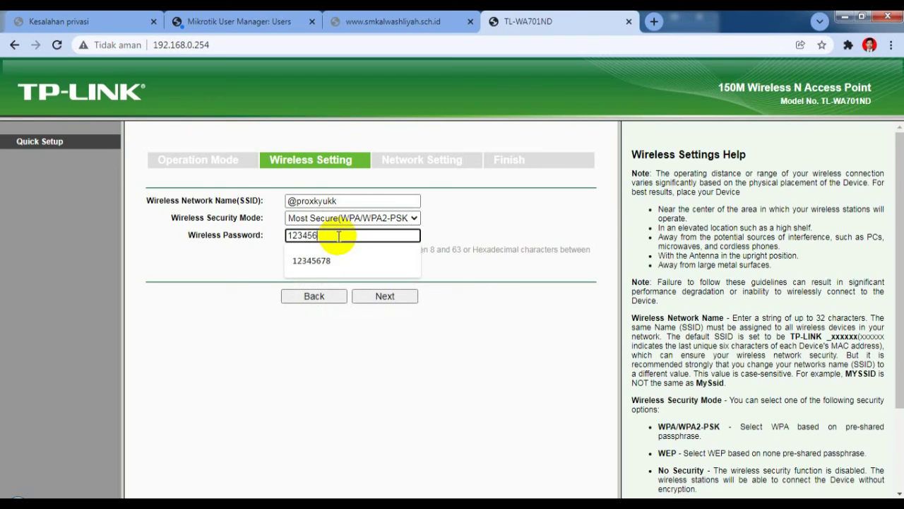
left_click(395, 300)
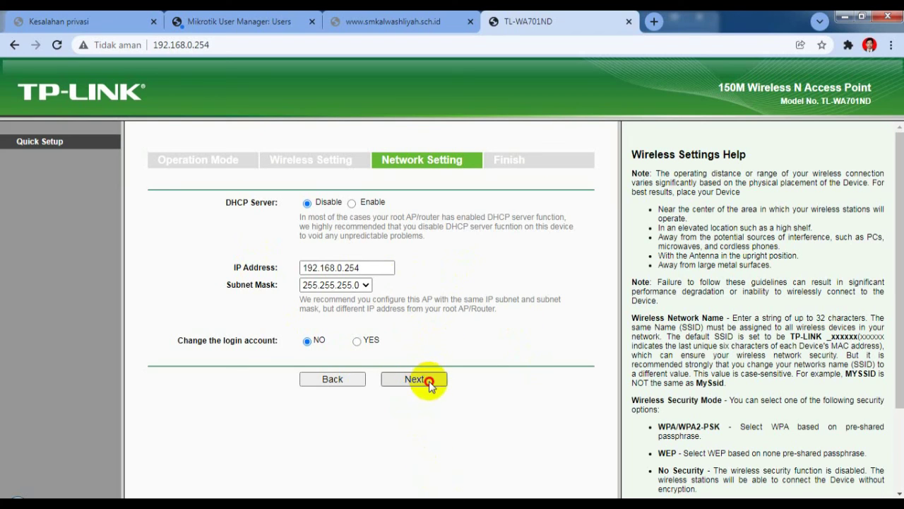
Step: Accept the default network settings, then reboot the access point and confirm the restart
left_click(423, 380)
scroll(428, 368, "down", 1)
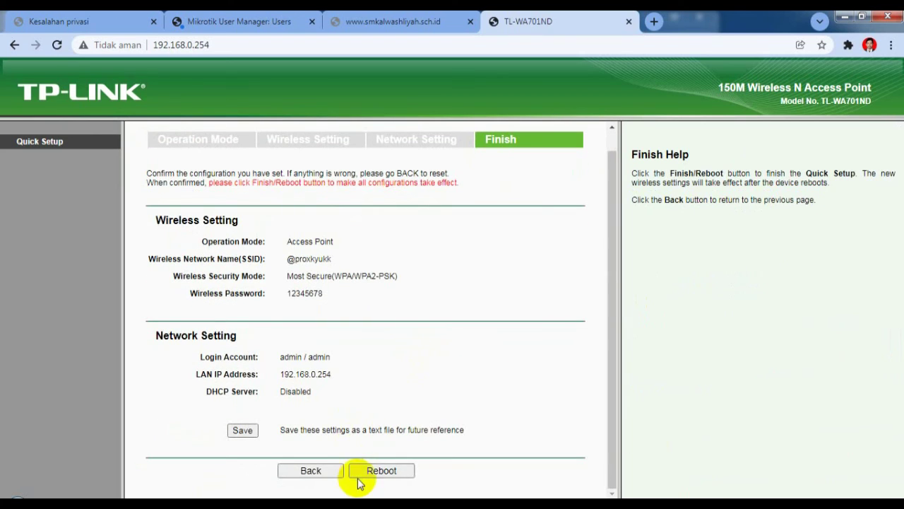
left_click(396, 470)
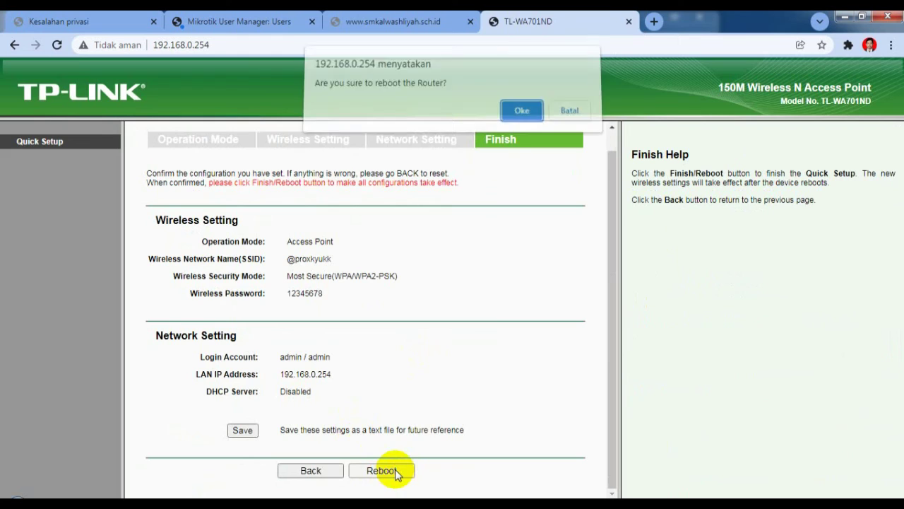
left_click(520, 120)
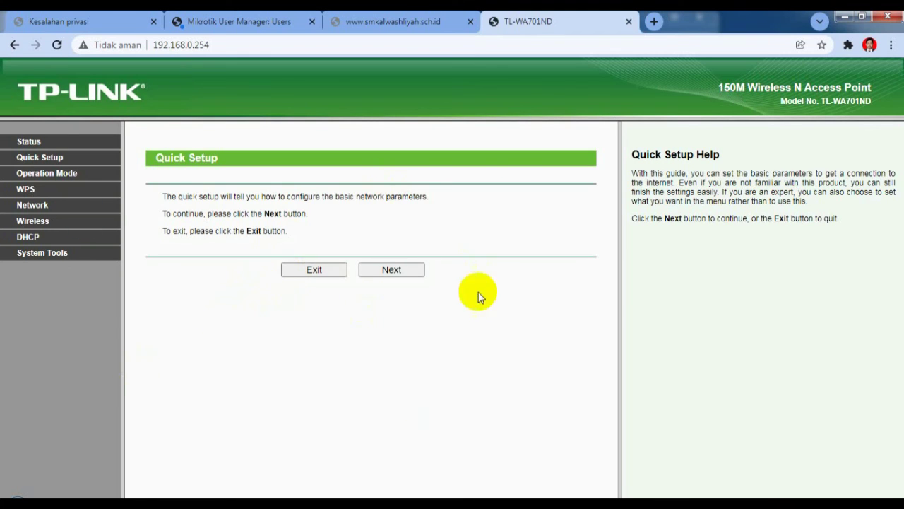
Step: Advance Quick Setup, minimize Chrome, and close the Network Connections window
left_click(390, 273)
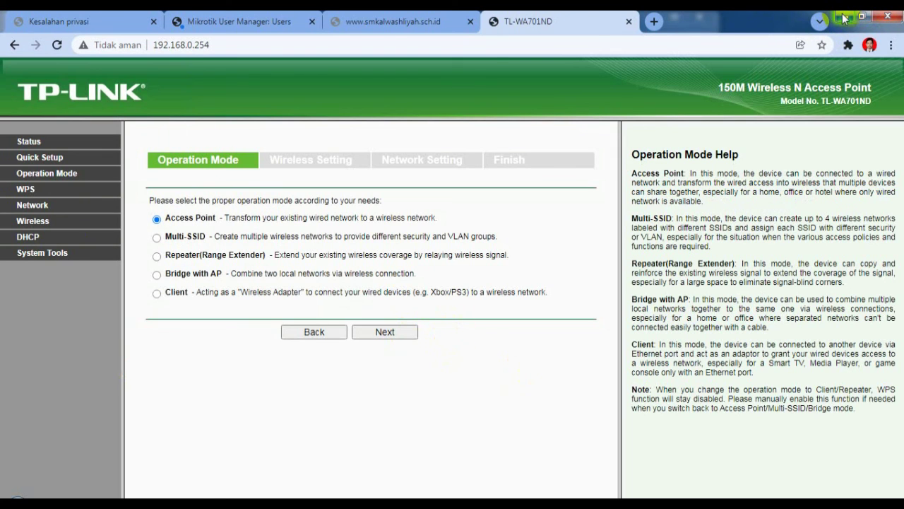
left_click(844, 17)
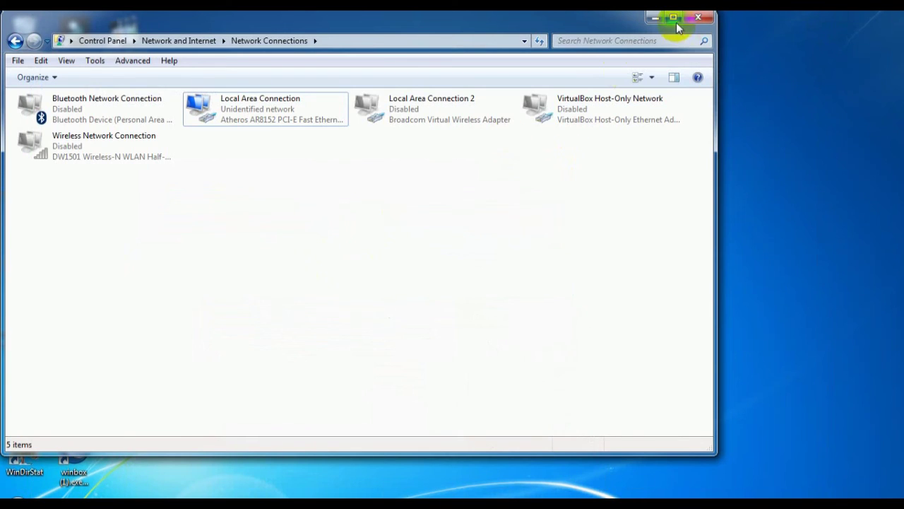
left_click(699, 18)
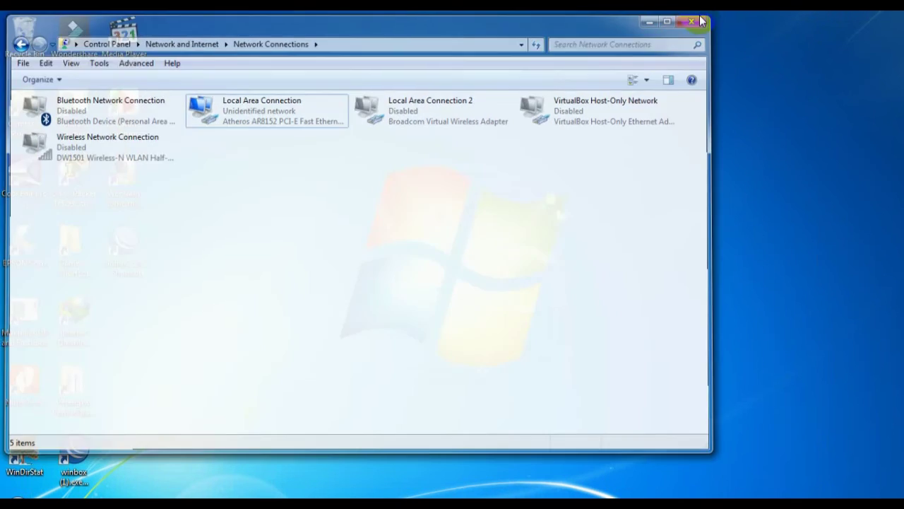